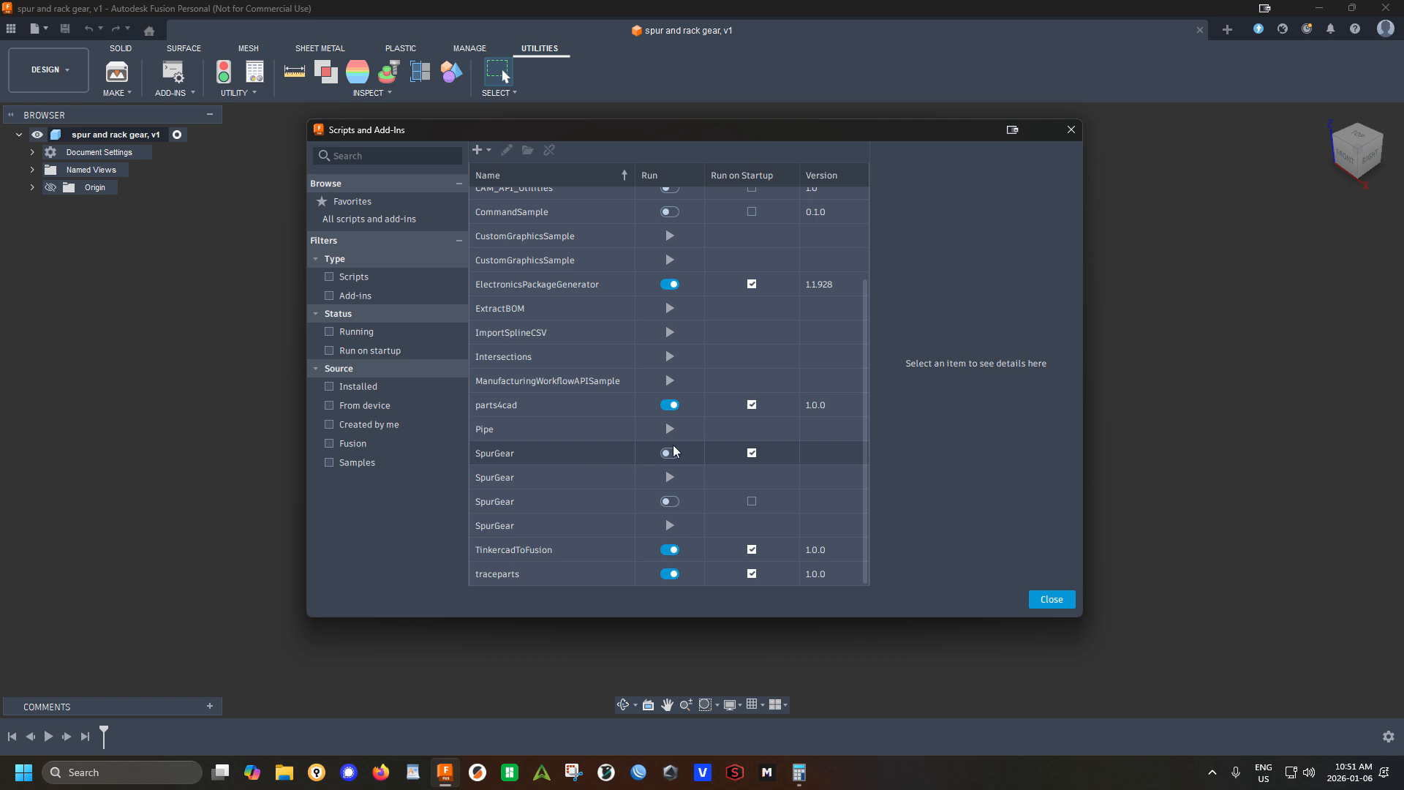
# Run the SpurGear add-in that is set to run on startup and pin its Spur Gear command to the solid Create toolbar
pyautogui.click(669, 453)
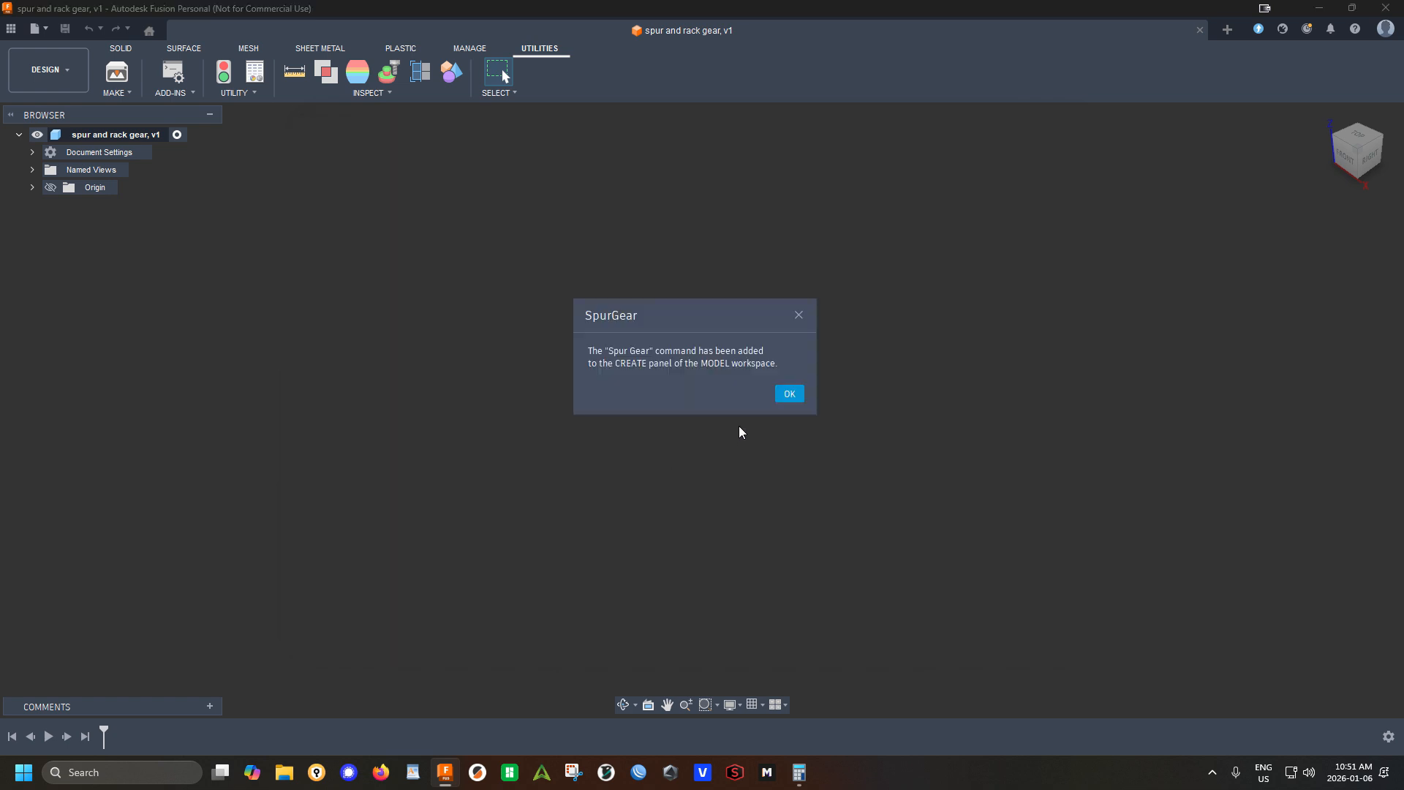
pyautogui.click(795, 394)
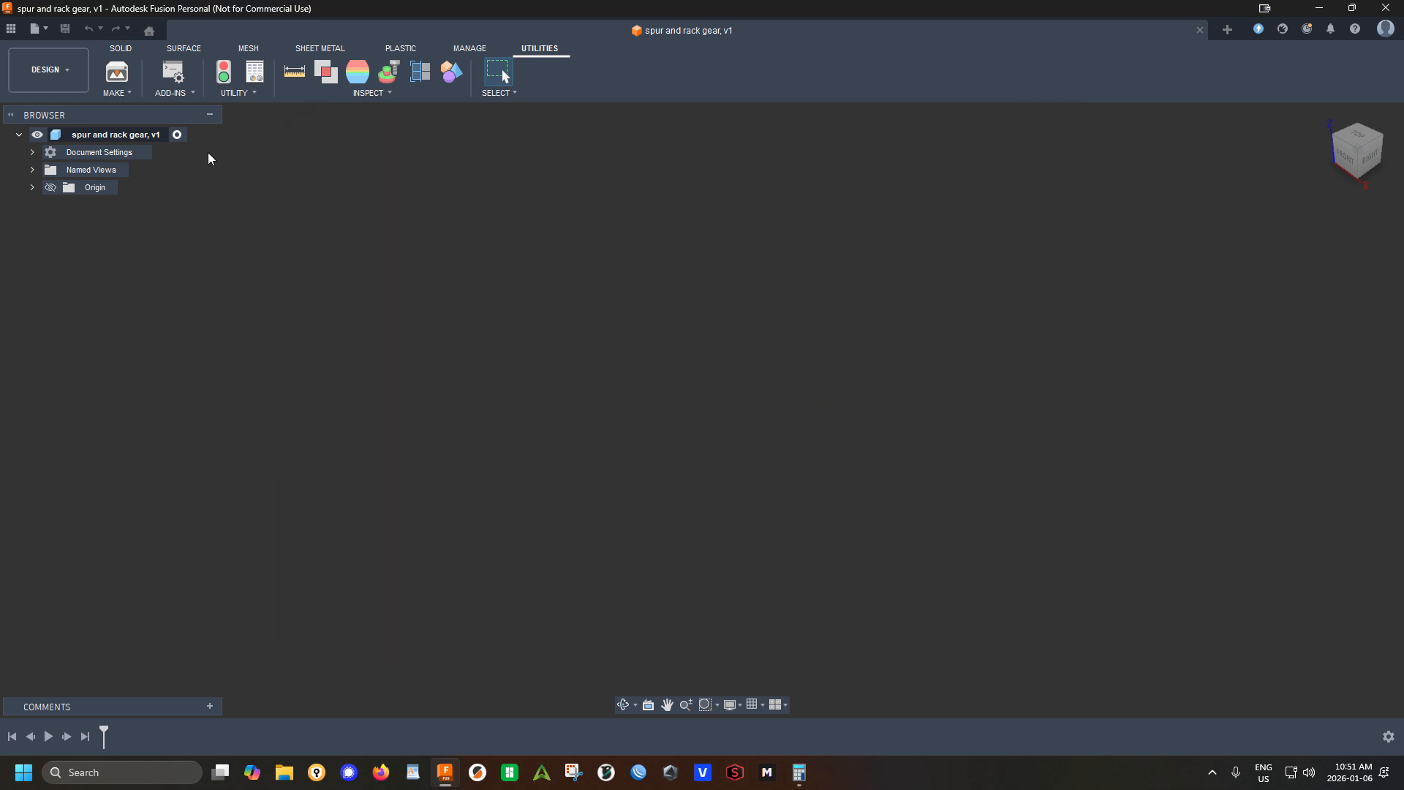
pyautogui.click(126, 48)
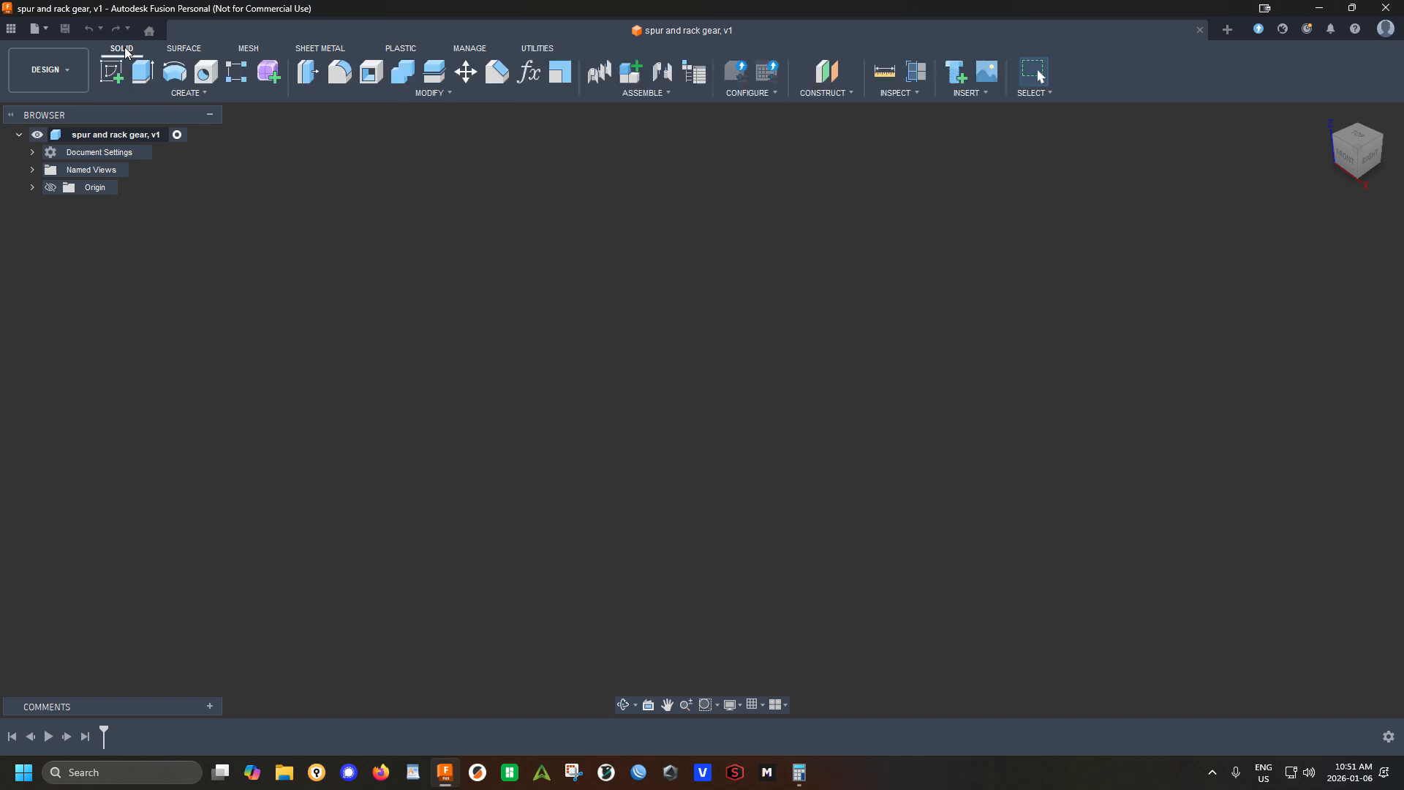
pyautogui.click(179, 94)
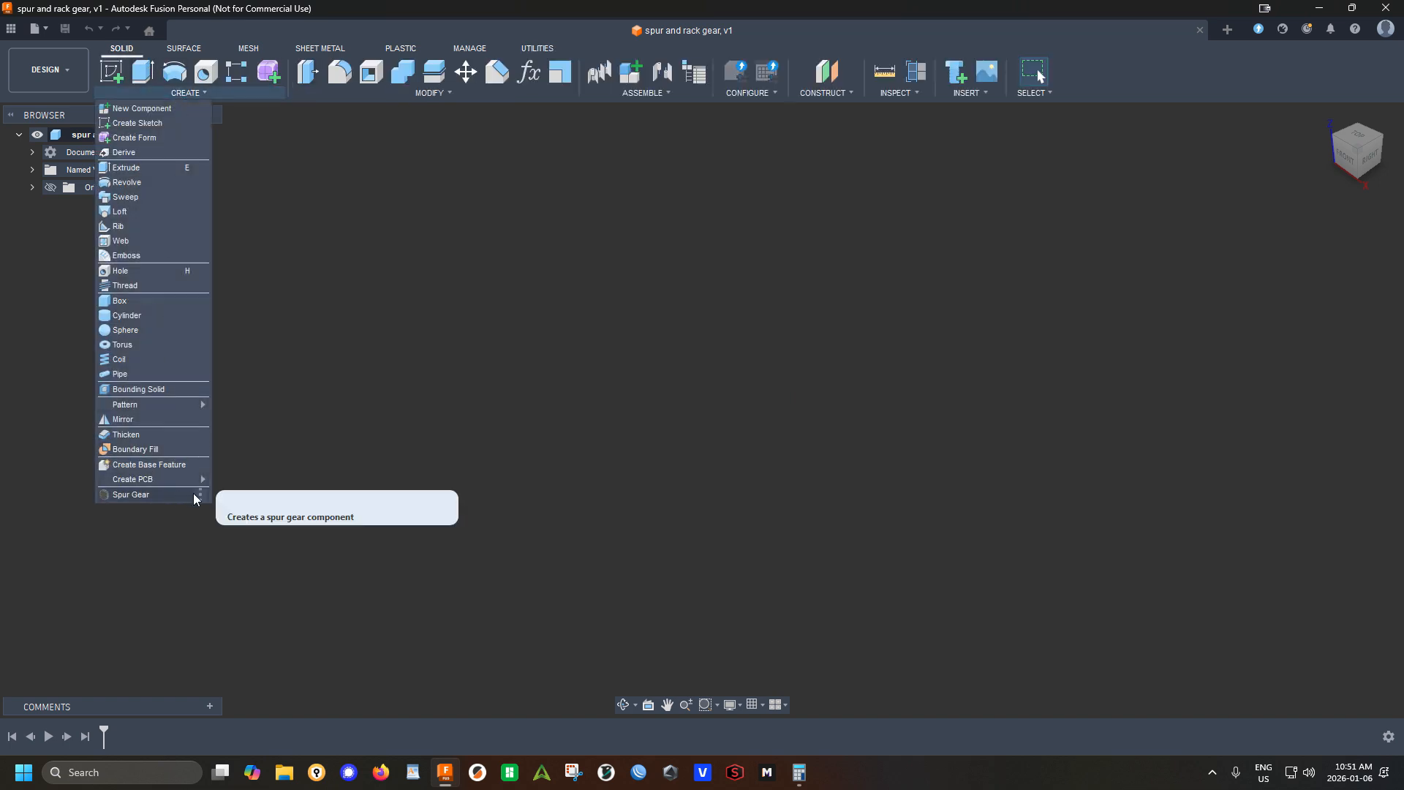
pyautogui.click(227, 499)
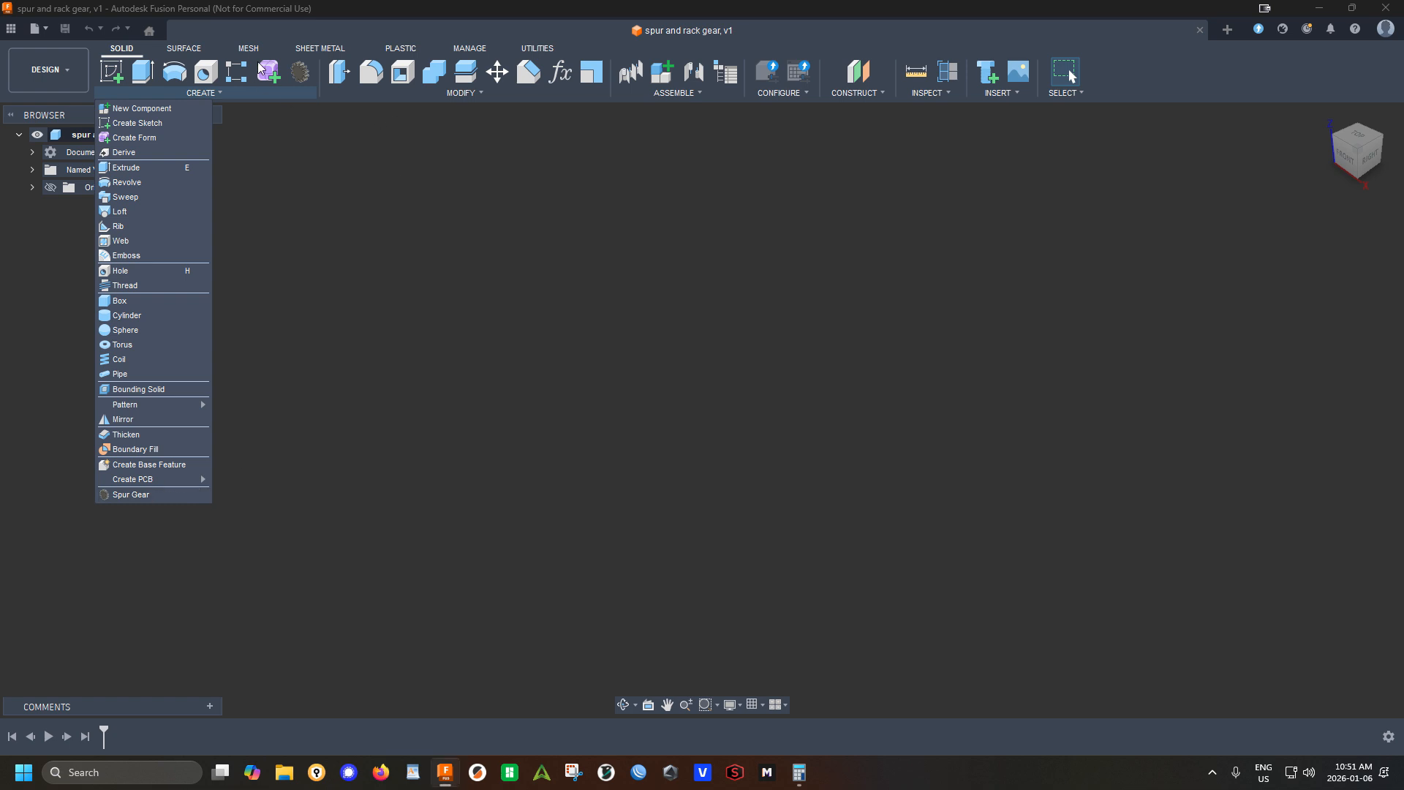
pyautogui.click(385, 286)
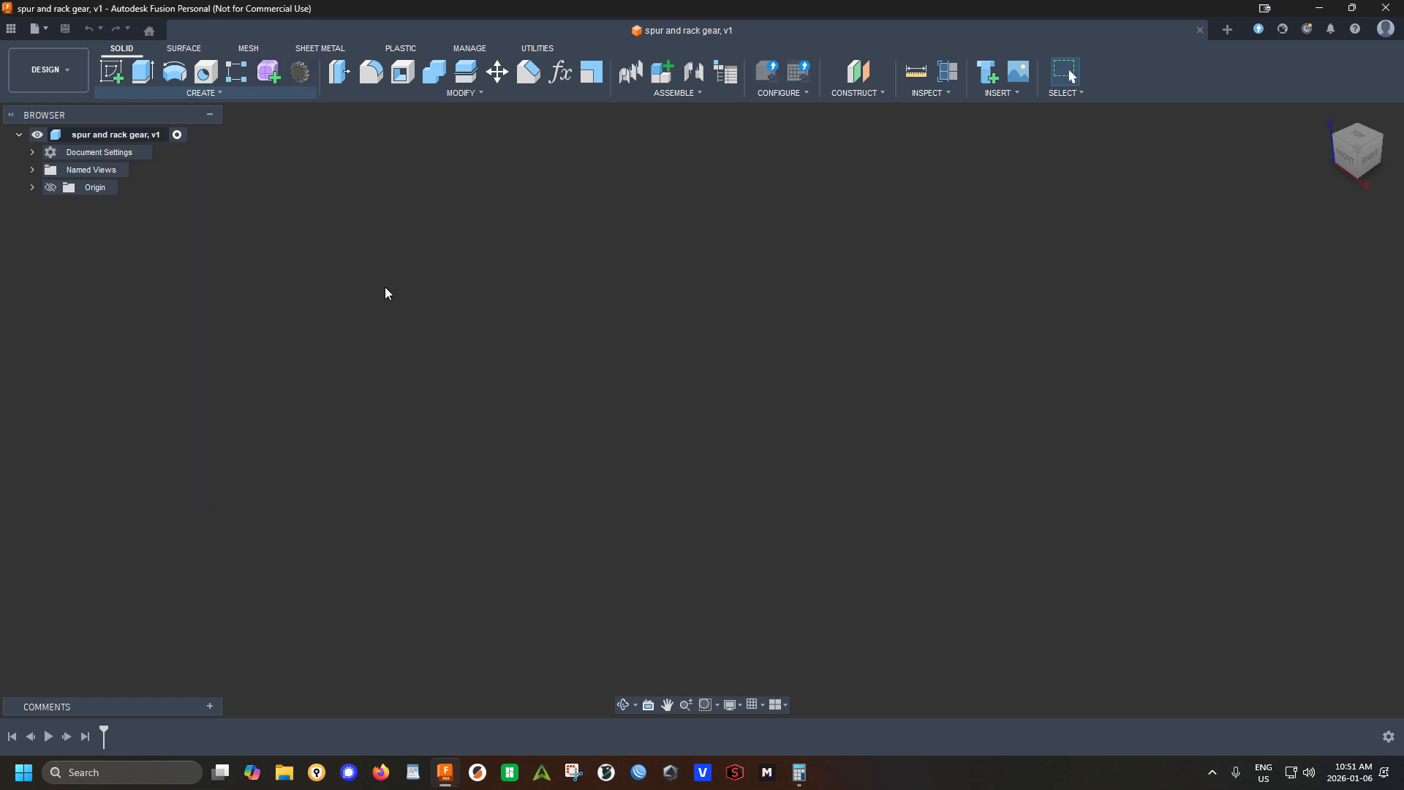
# Start a metric spur gear with module 1 and a root fillet radius of 0.588 mm
pyautogui.click(299, 71)
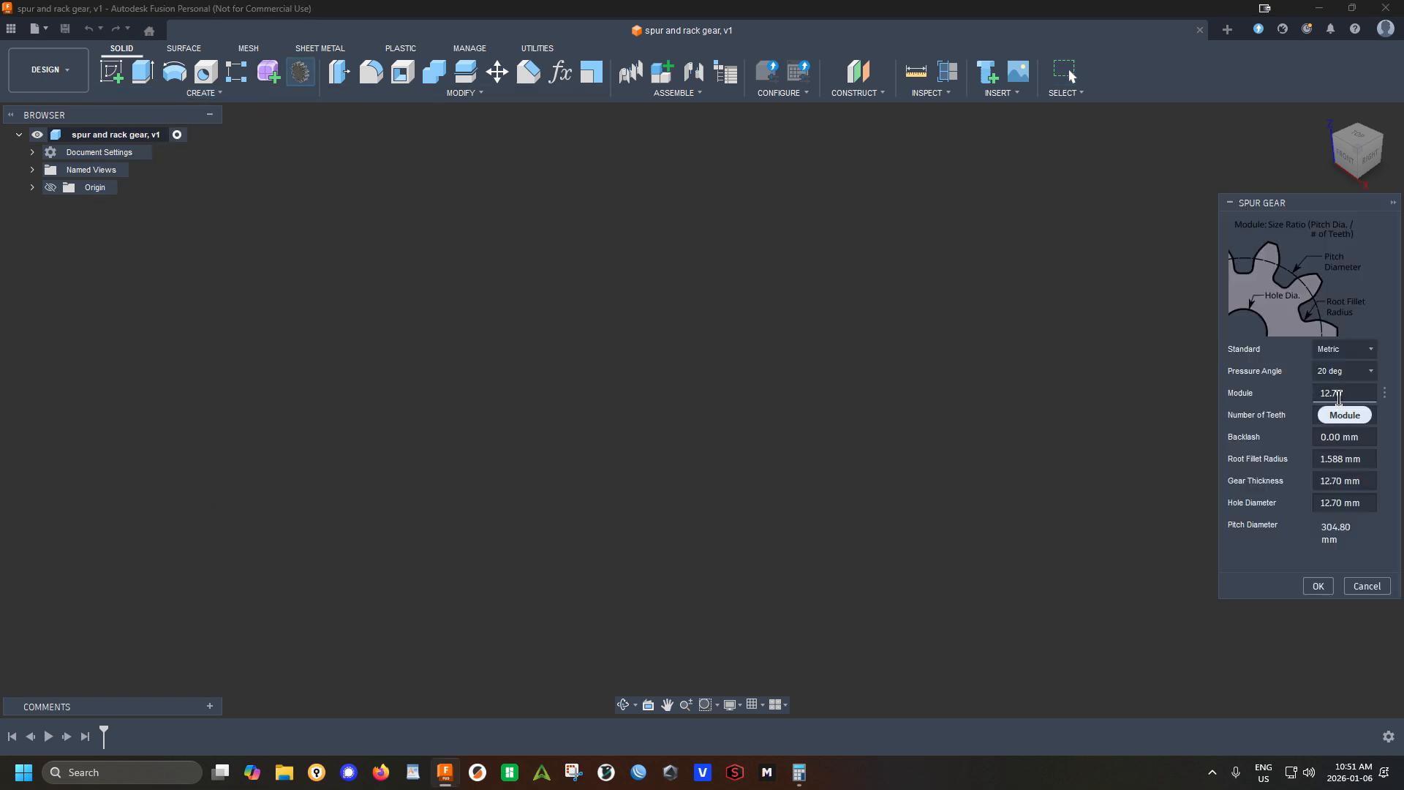
pyautogui.click(1352, 393)
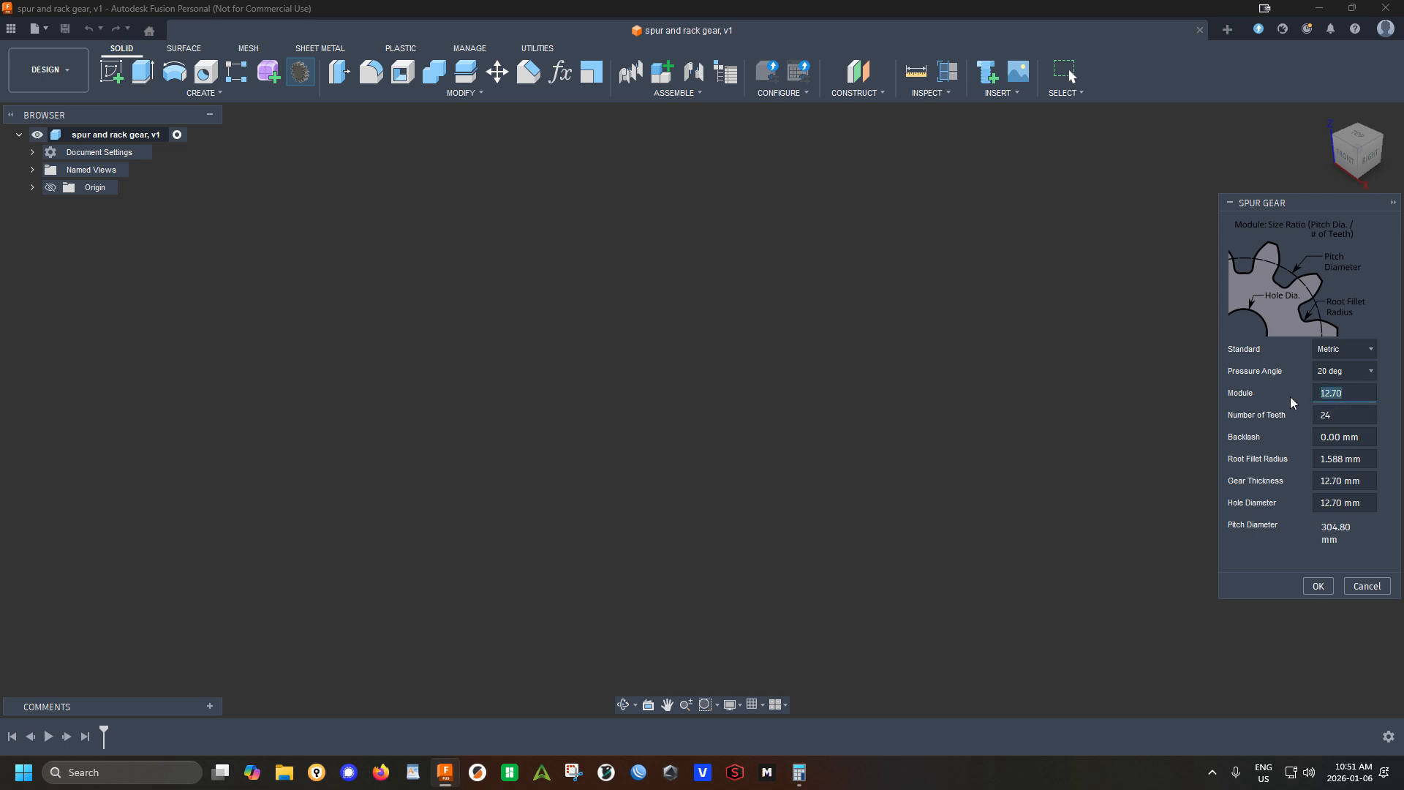
pyautogui.write('1')
pyautogui.click(1341, 415)
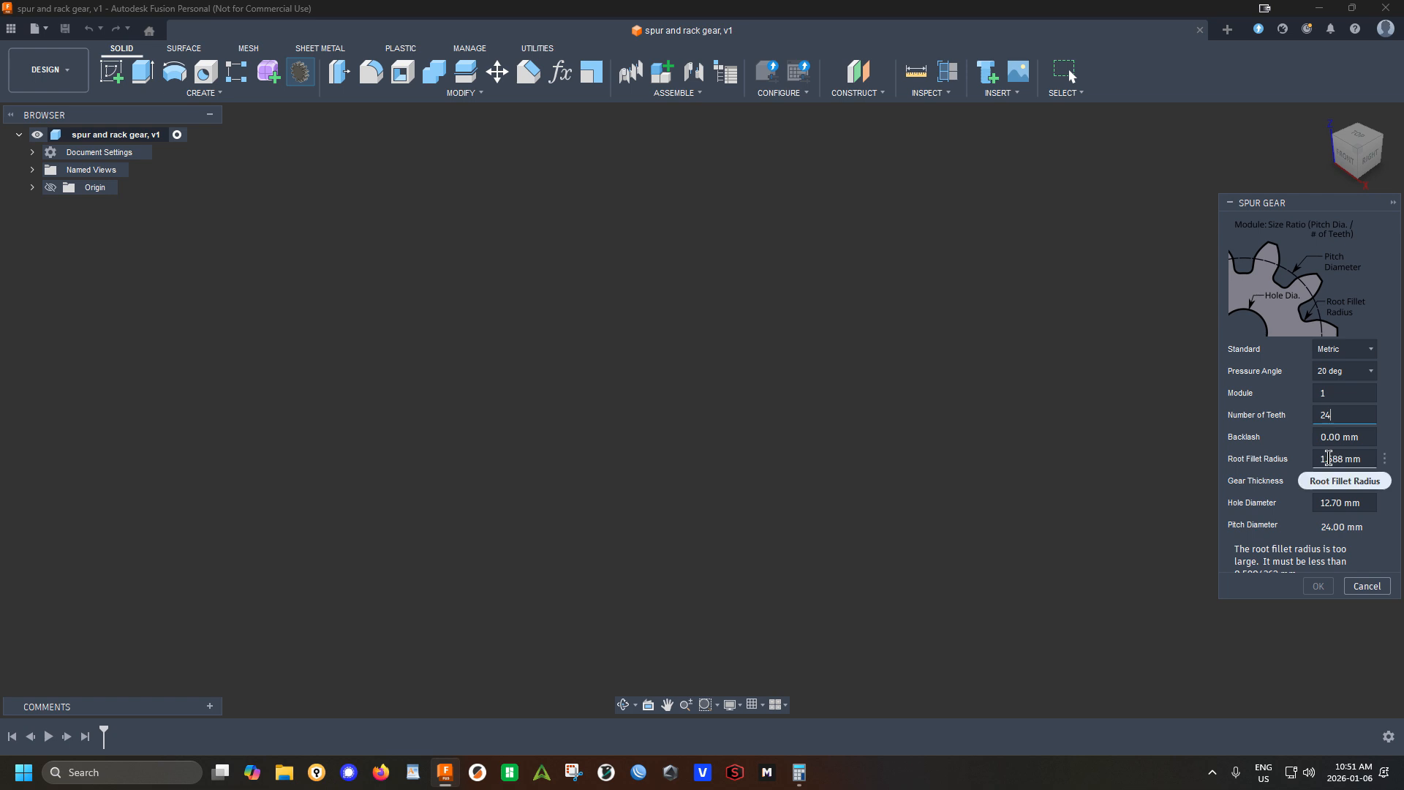
pyautogui.click(1325, 459)
pyautogui.moveTo(1325, 459); pyautogui.dragTo(1310, 460)
pyautogui.press('BackSpace')
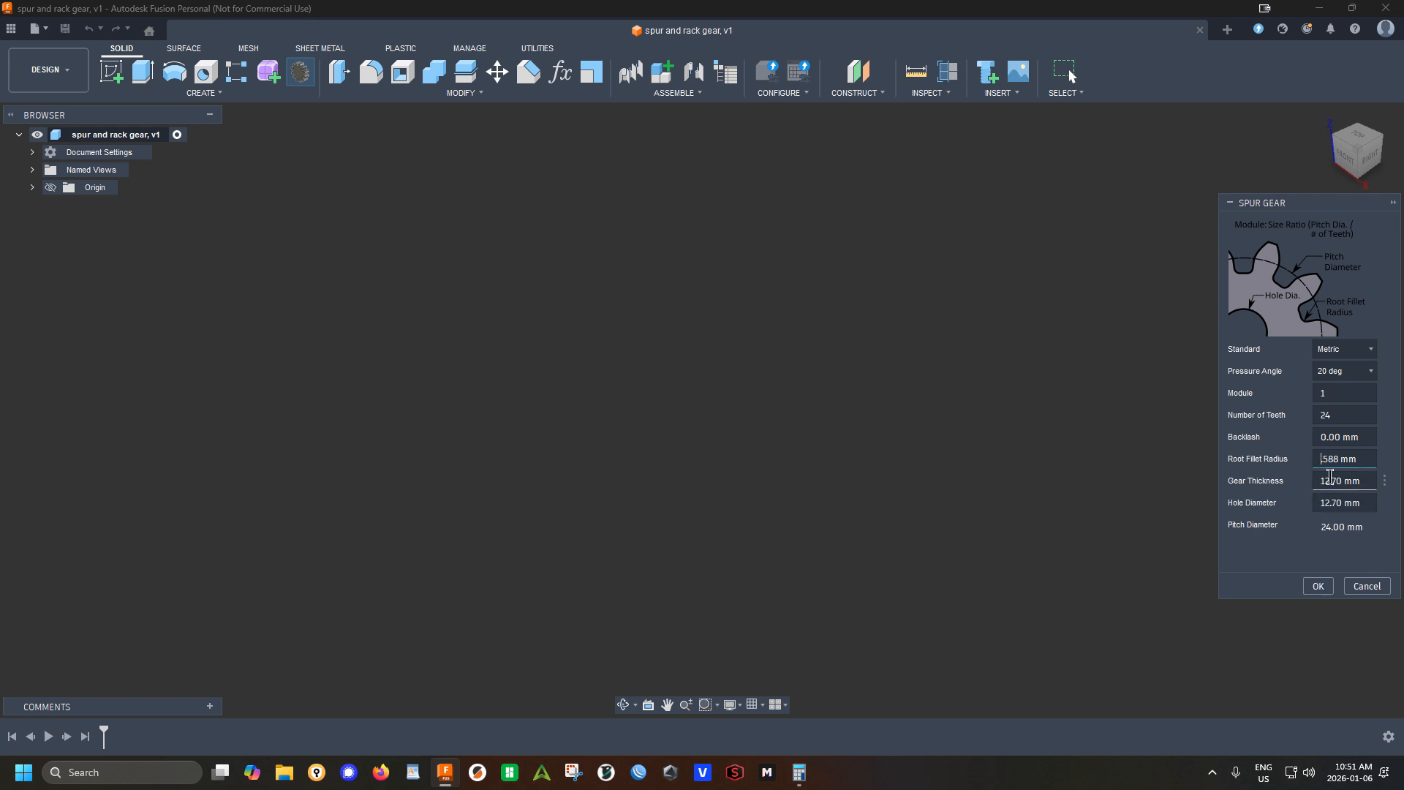
pyautogui.click(1286, 509)
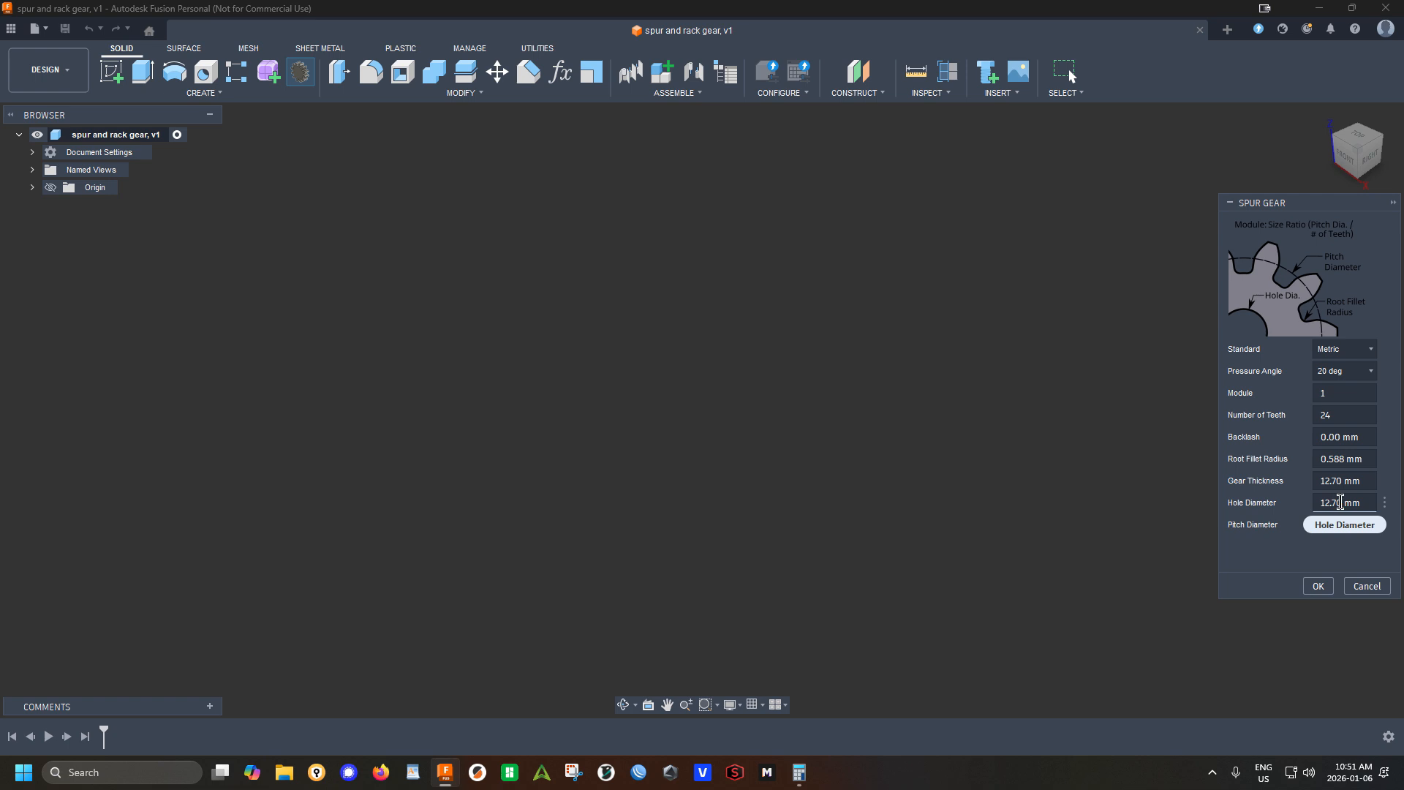
# Set the hole diameter to 5 mm and the gear thickness to 6 mm, and create the 24-tooth spur gear
pyautogui.click(1333, 503)
pyautogui.doubleClick(1333, 503)
pyautogui.write('5')
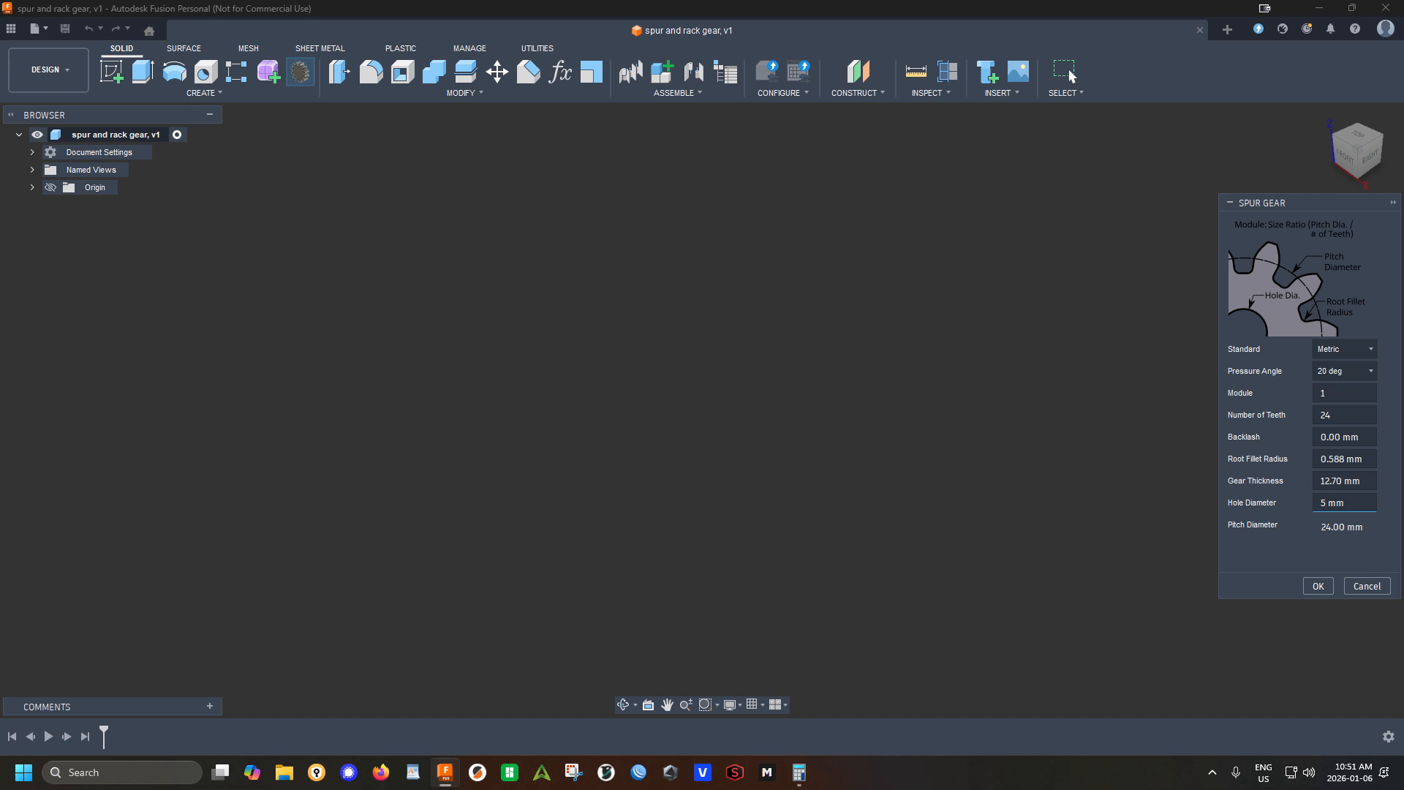
pyautogui.click(1341, 480)
pyautogui.doubleClick(1341, 480)
pyautogui.write('6')
pyautogui.click(1322, 414)
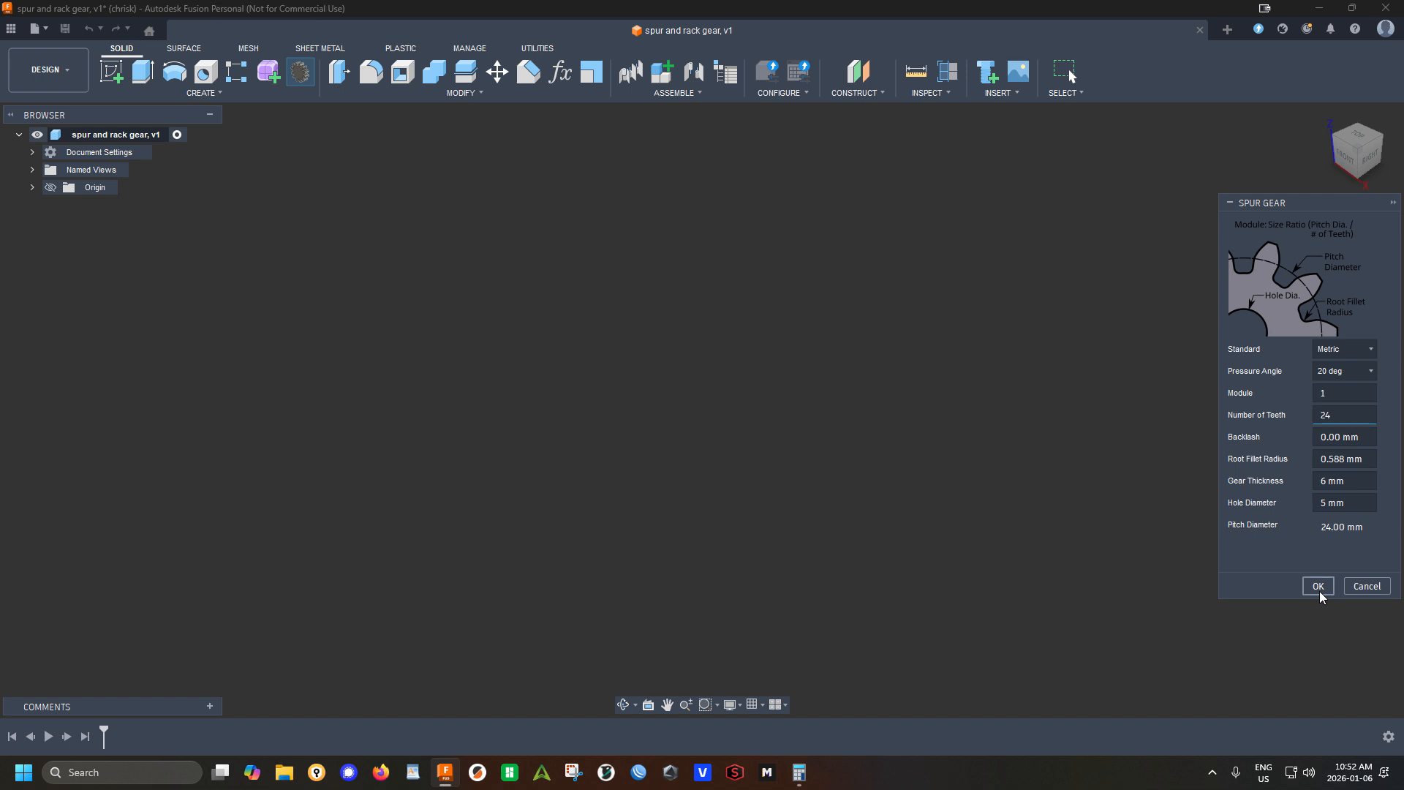
pyautogui.click(1317, 587)
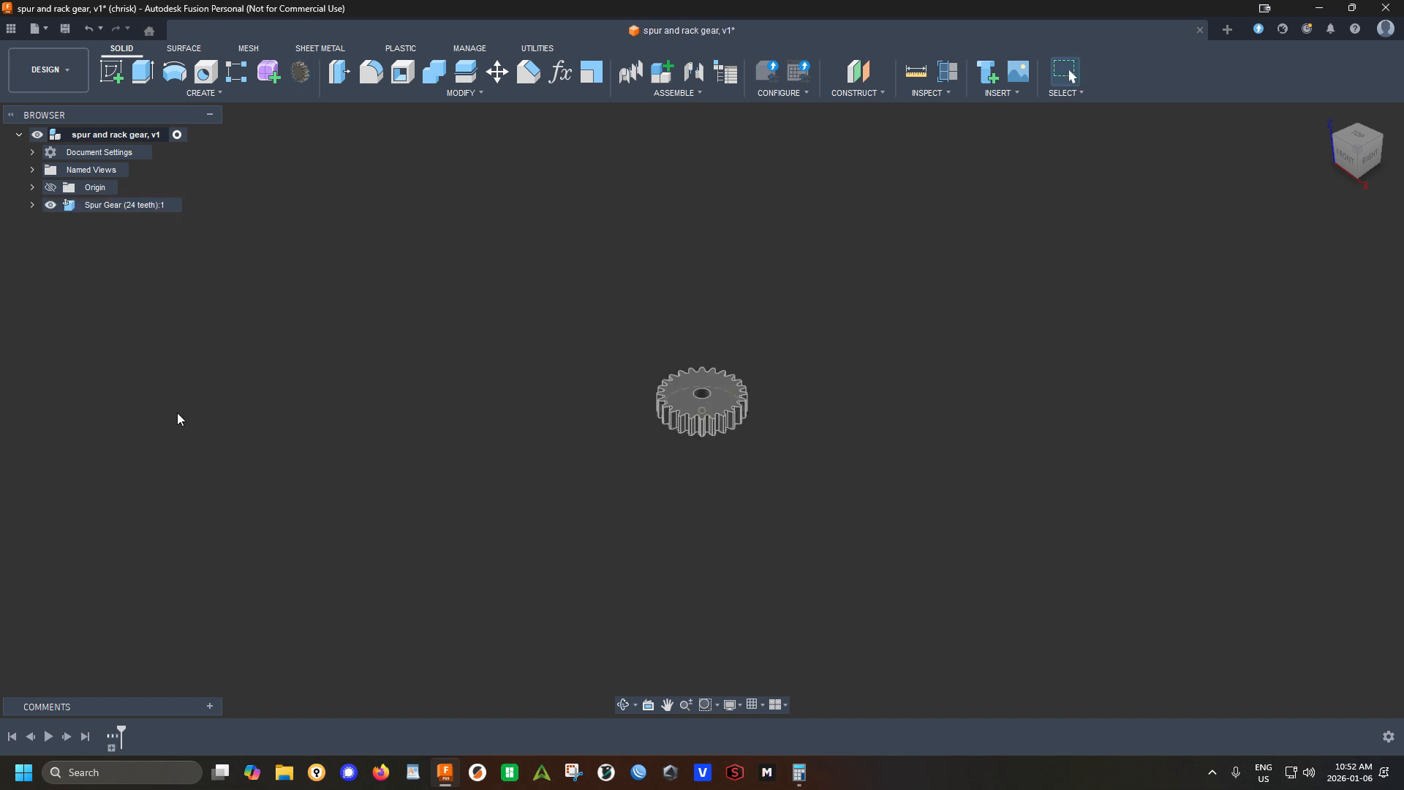
# Examine Sketch1, Sketch2 and Sketch3 of the spur gear component from the top view
pyautogui.click(32, 205)
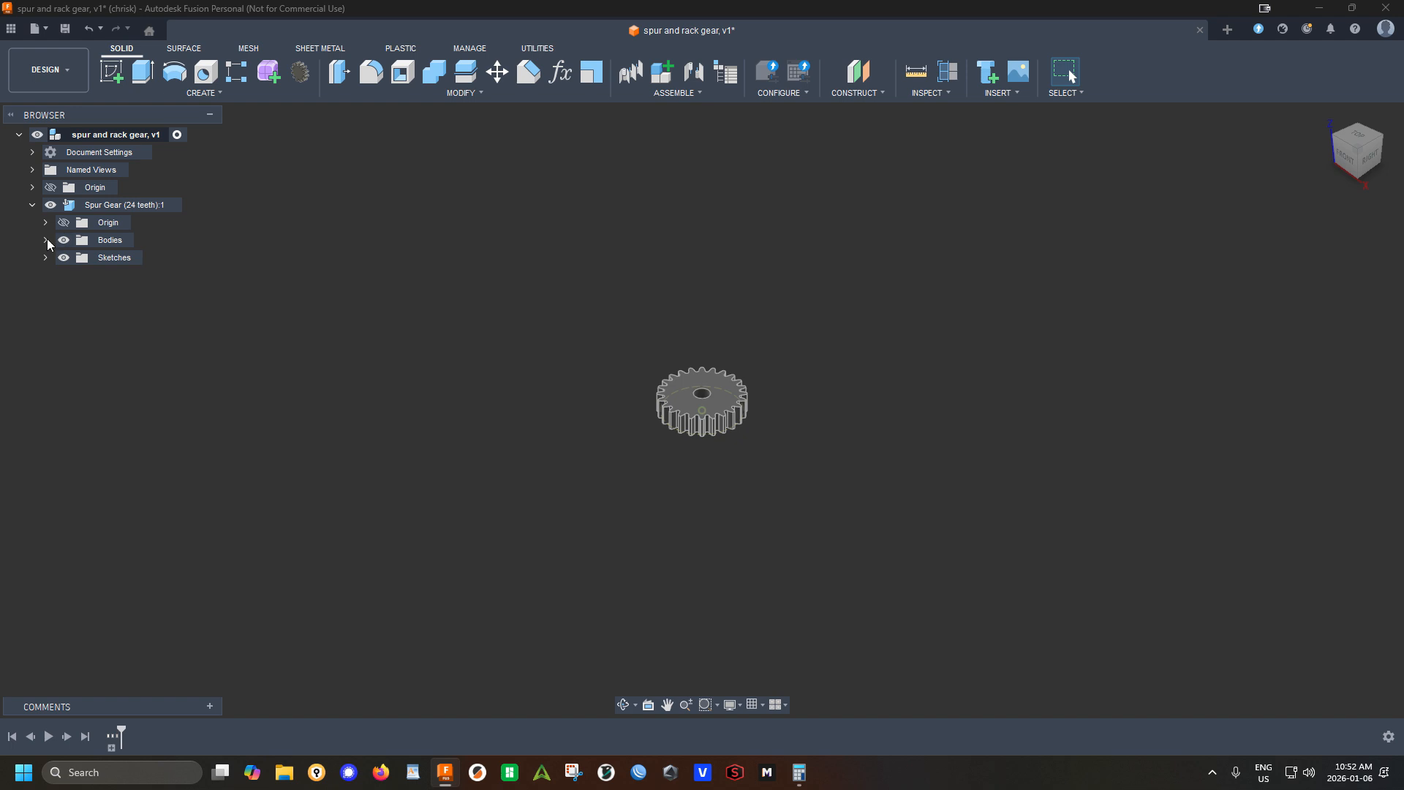
pyautogui.click(45, 240)
pyautogui.click(45, 240)
pyautogui.click(45, 258)
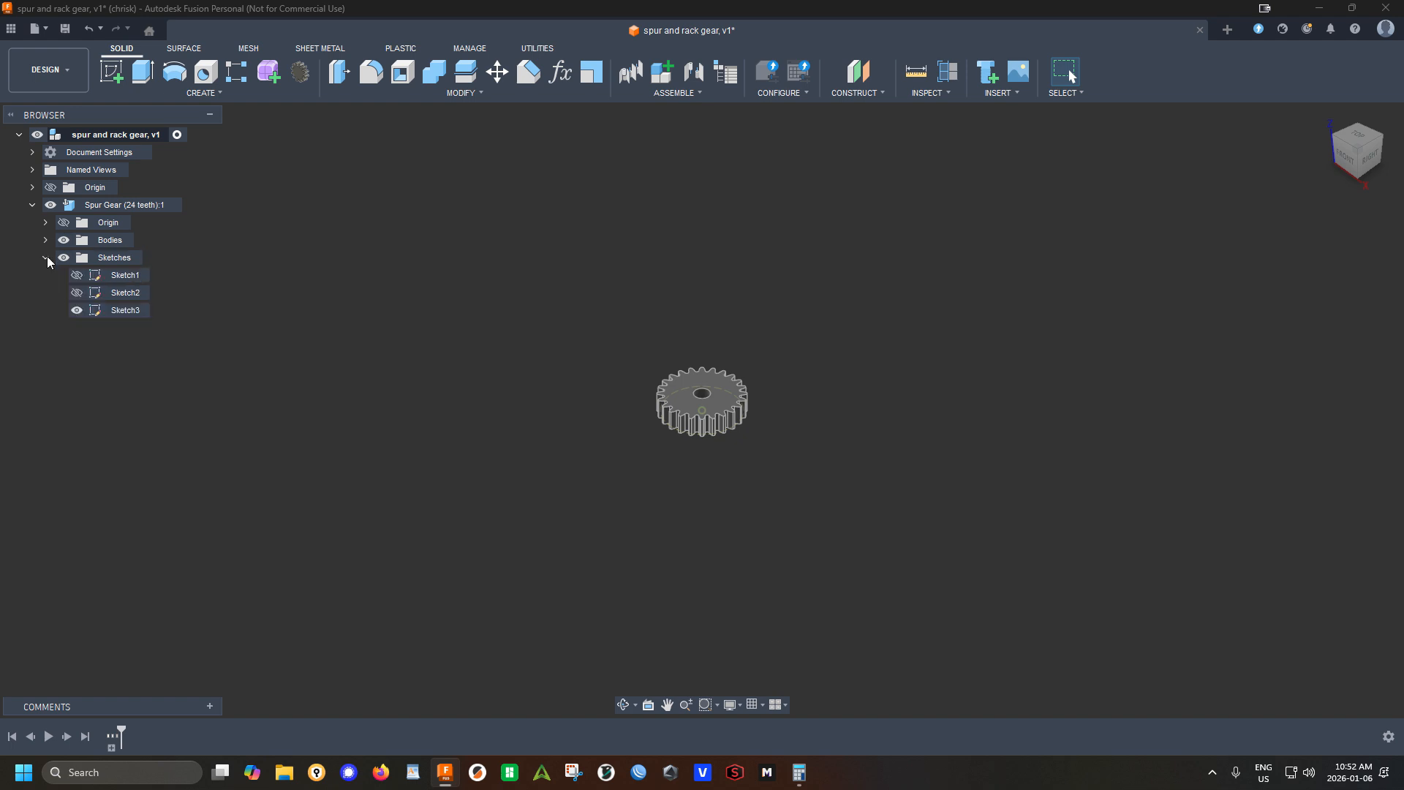
pyautogui.click(122, 293)
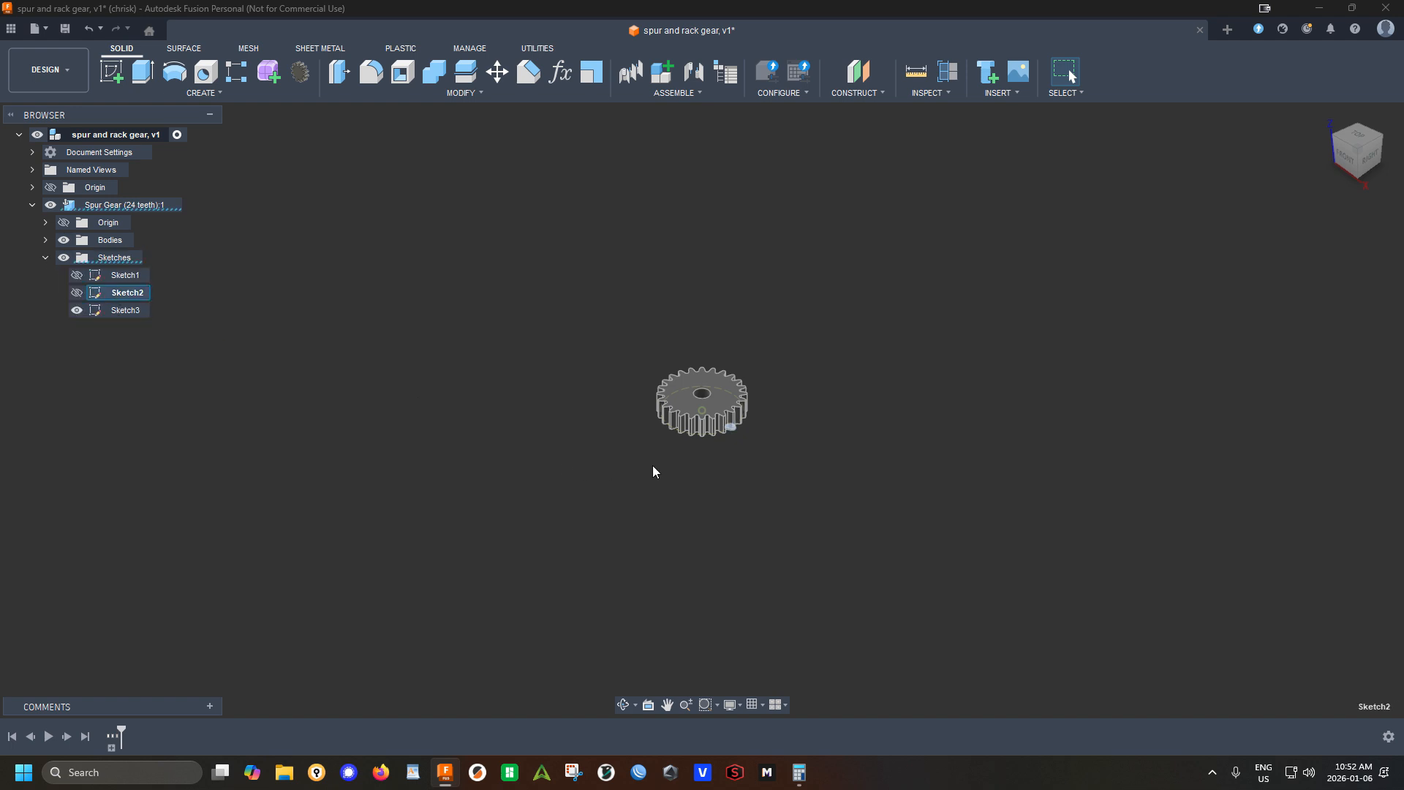
pyautogui.scroll(3, 658, 463)
pyautogui.keyDown('shift'); pyautogui.moveTo(659, 464); pyautogui.dragTo(729, 357, button='middle'); pyautogui.keyUp('shift')
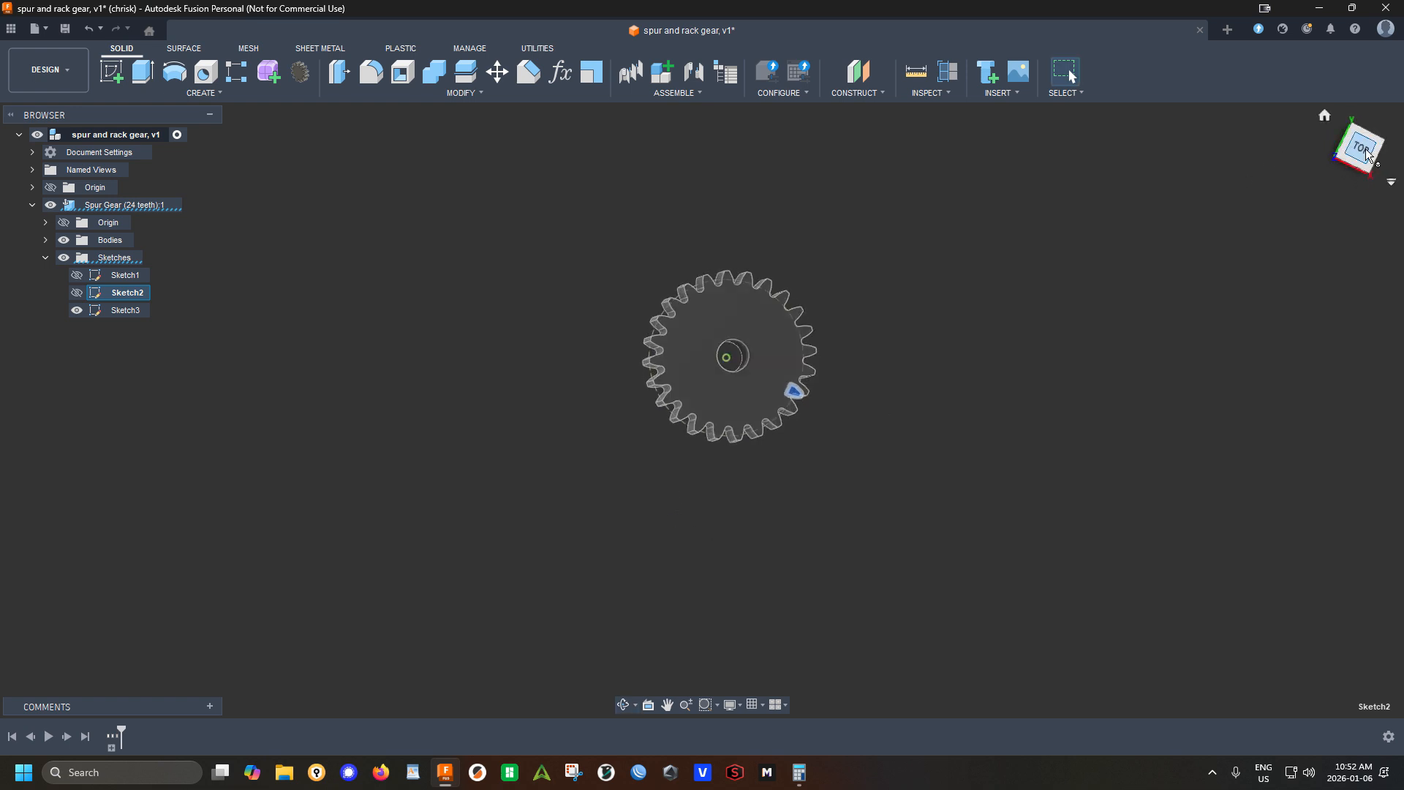
pyautogui.click(129, 277)
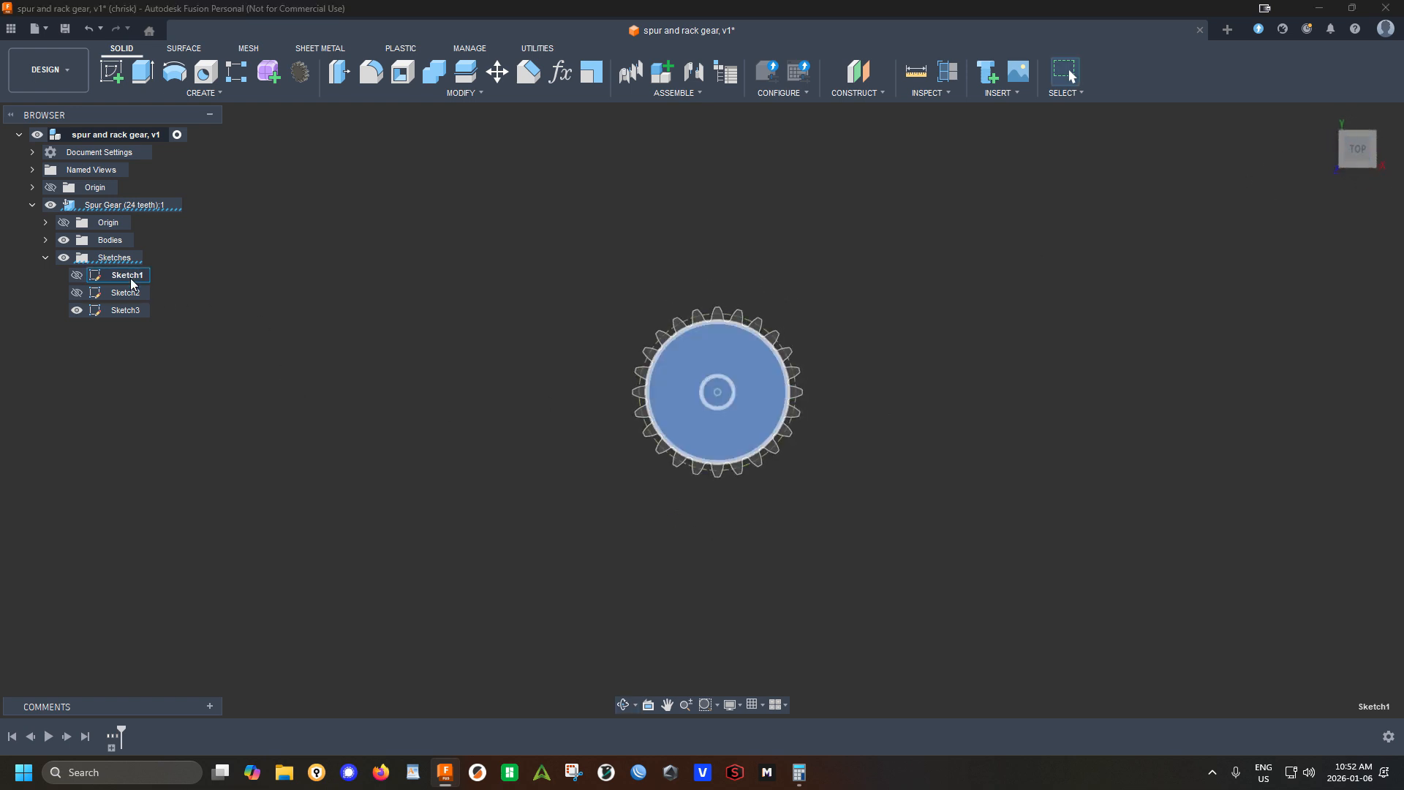
pyautogui.click(101, 292)
pyautogui.keyDown('ctrl'); pyautogui.click(99, 310); pyautogui.keyUp('ctrl')
# Hide Sketch3 of the spur gear and open the tooth profile sketch, Sketch2, for editing
pyautogui.click(76, 310)
pyautogui.click(121, 292)
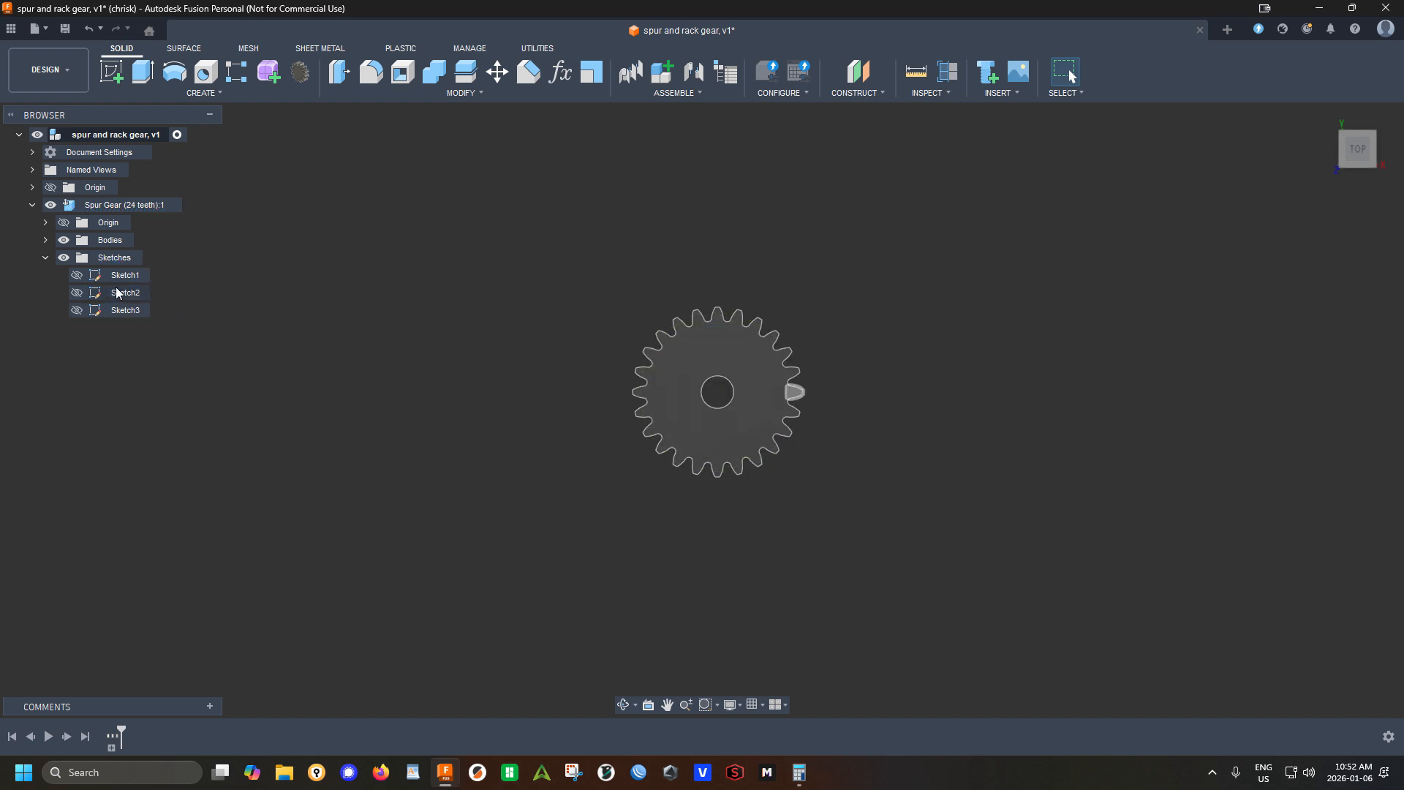
pyautogui.rightClick(123, 295)
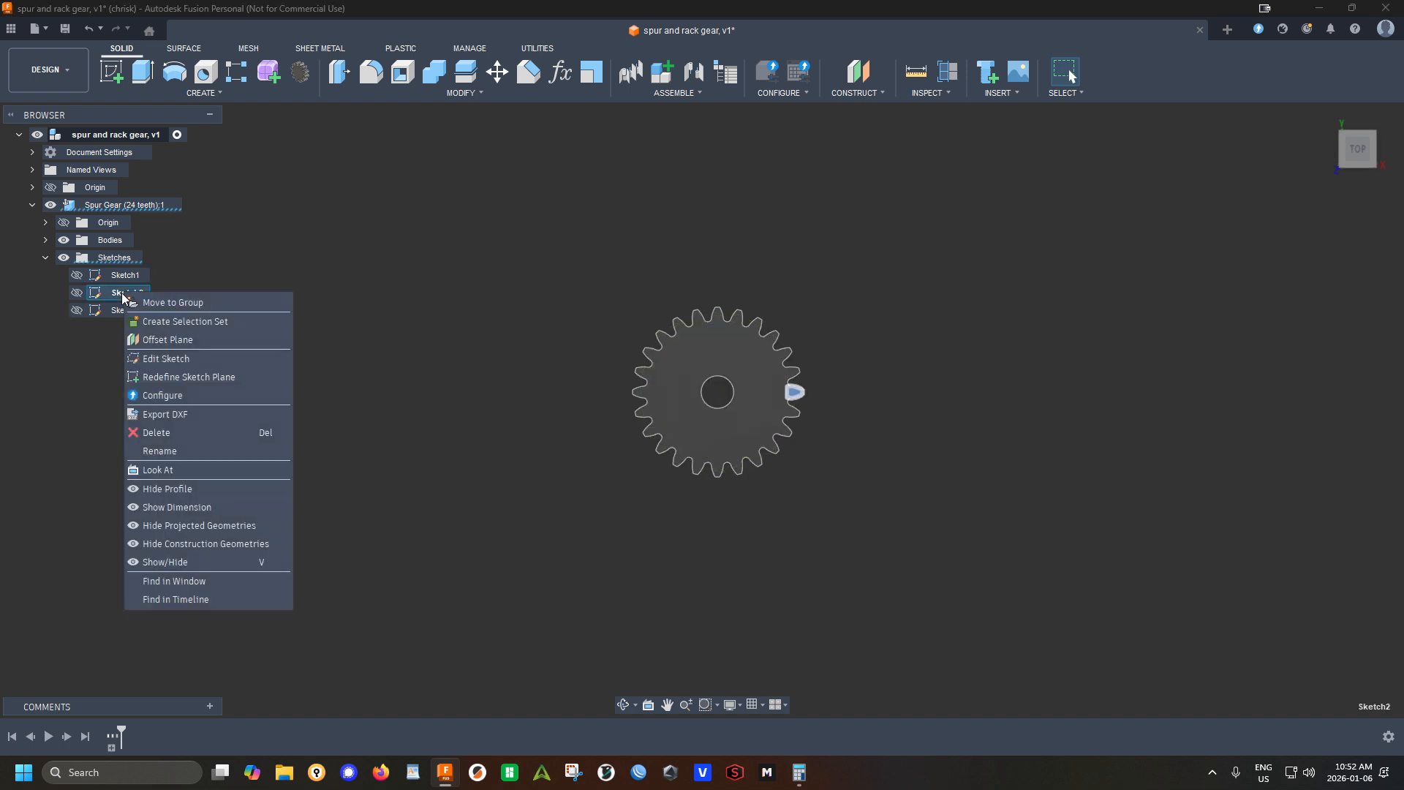
pyautogui.click(146, 358)
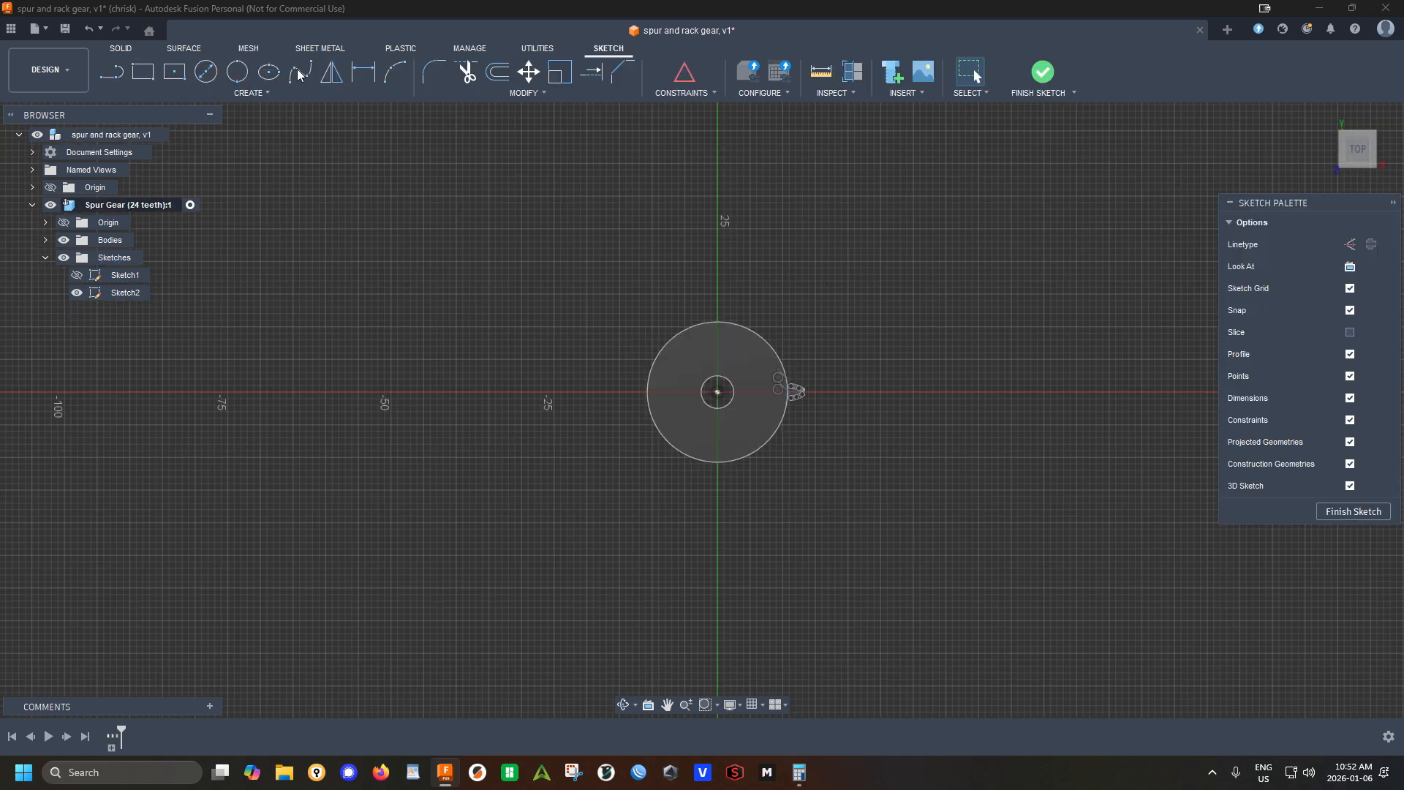
# Draw a sketch text frame above the gear circle, with its upper corner on the vertical axis
pyautogui.click(261, 93)
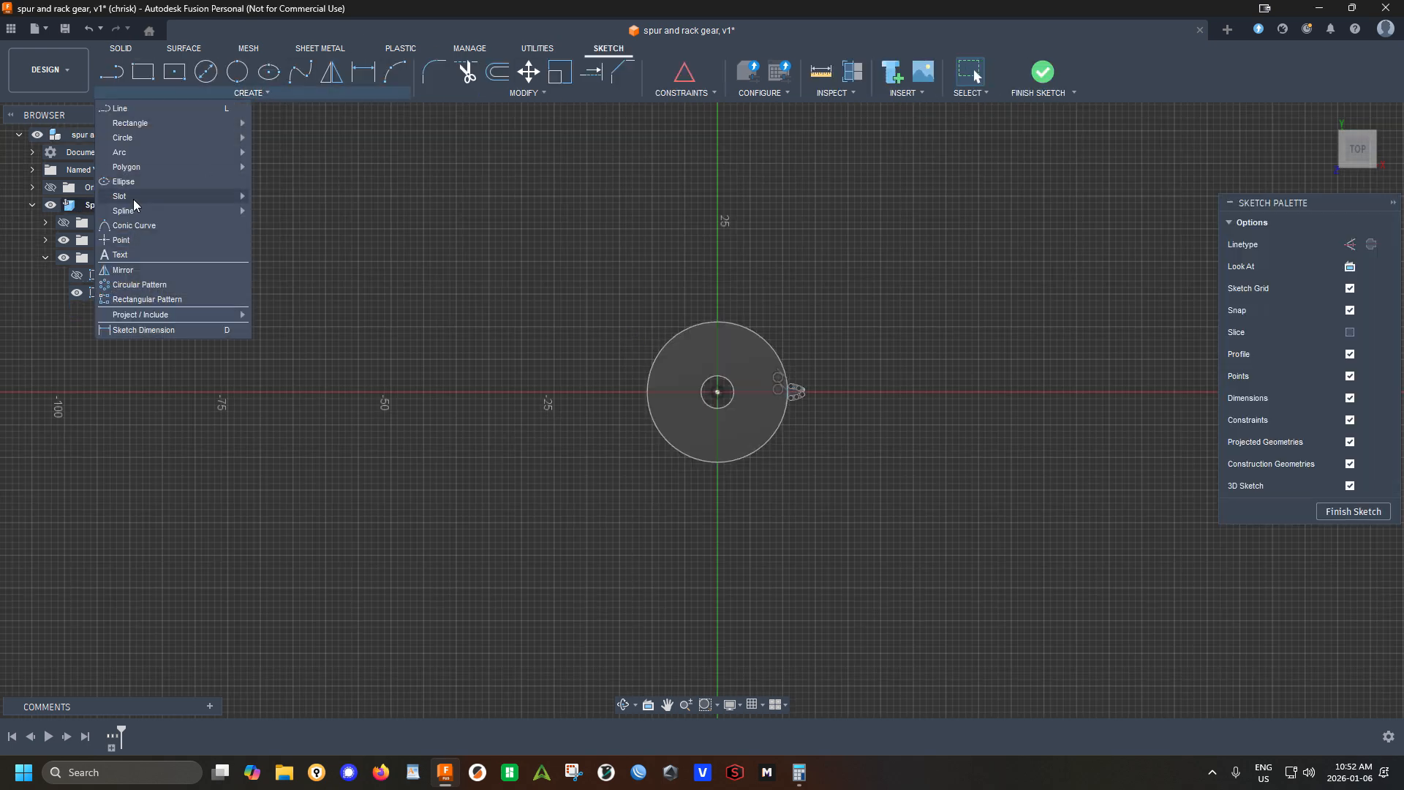
pyautogui.click(144, 252)
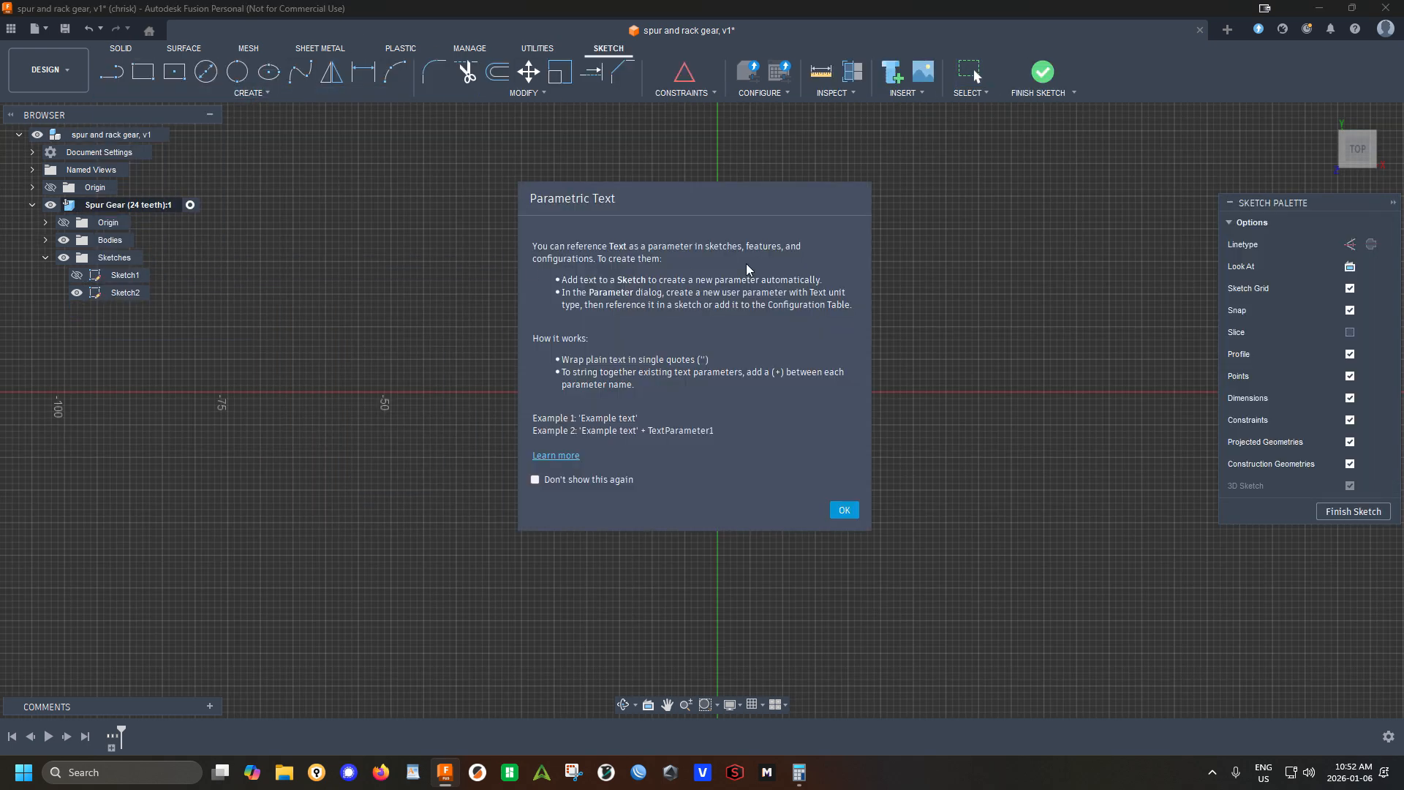
pyautogui.click(843, 510)
pyautogui.scroll(-3, 810, 521)
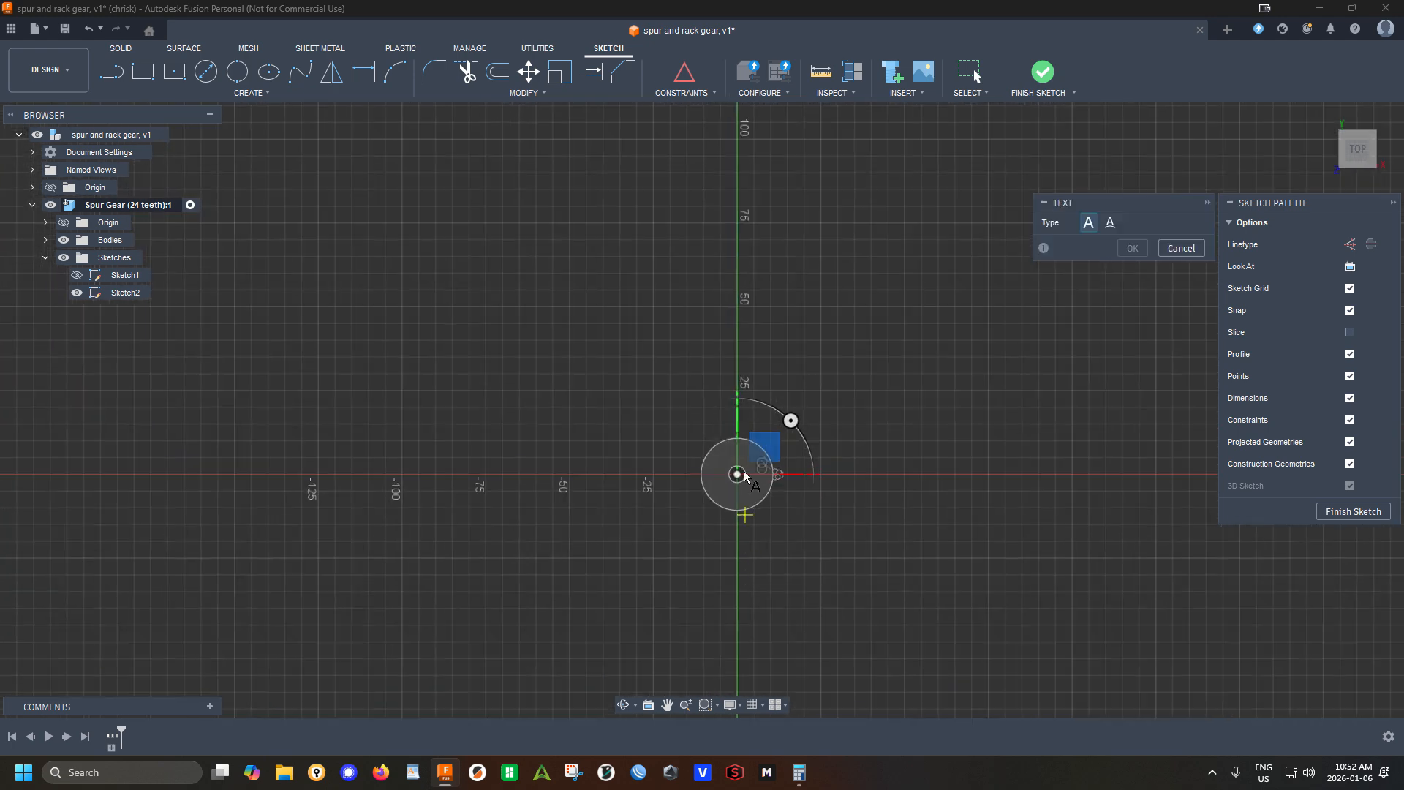
pyautogui.click(738, 229)
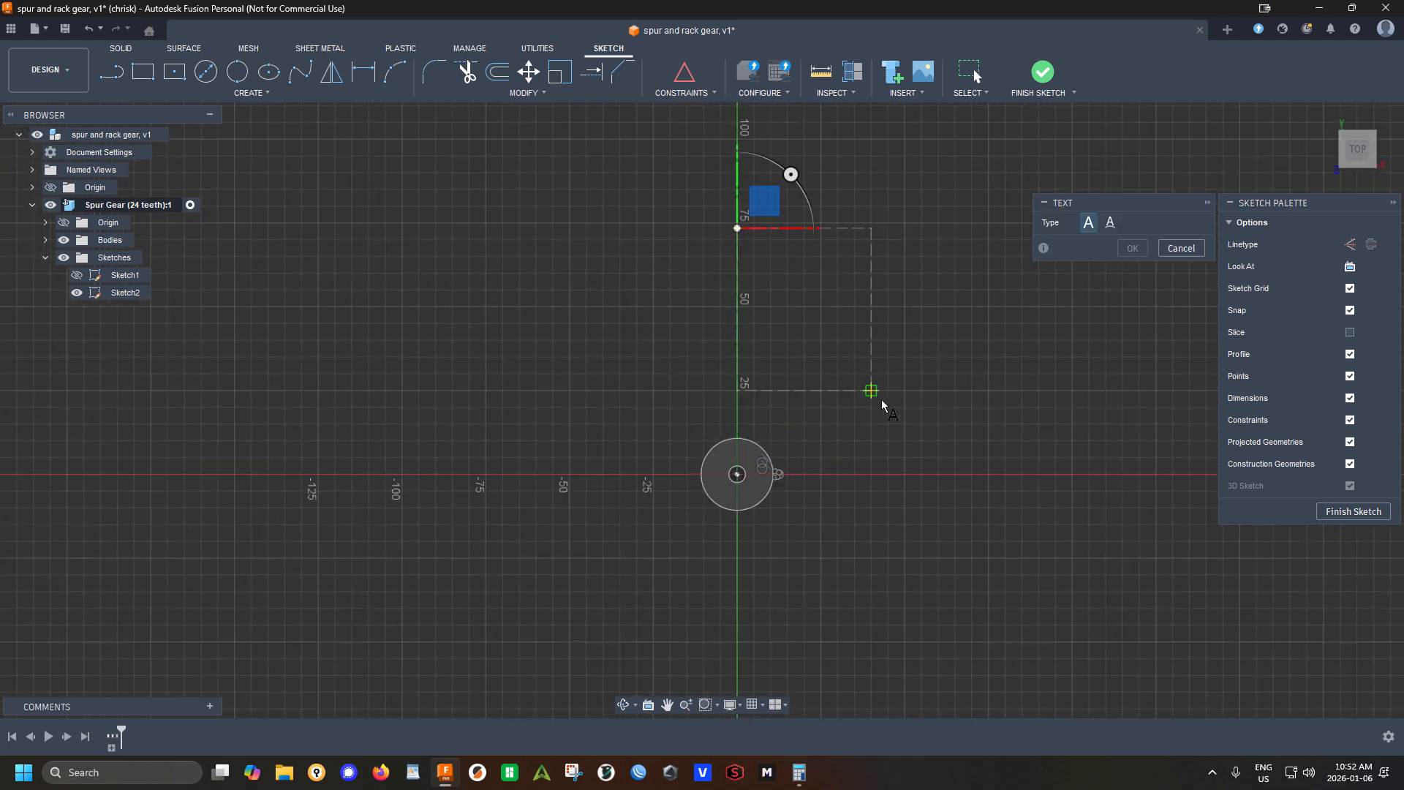
pyautogui.click(1046, 417)
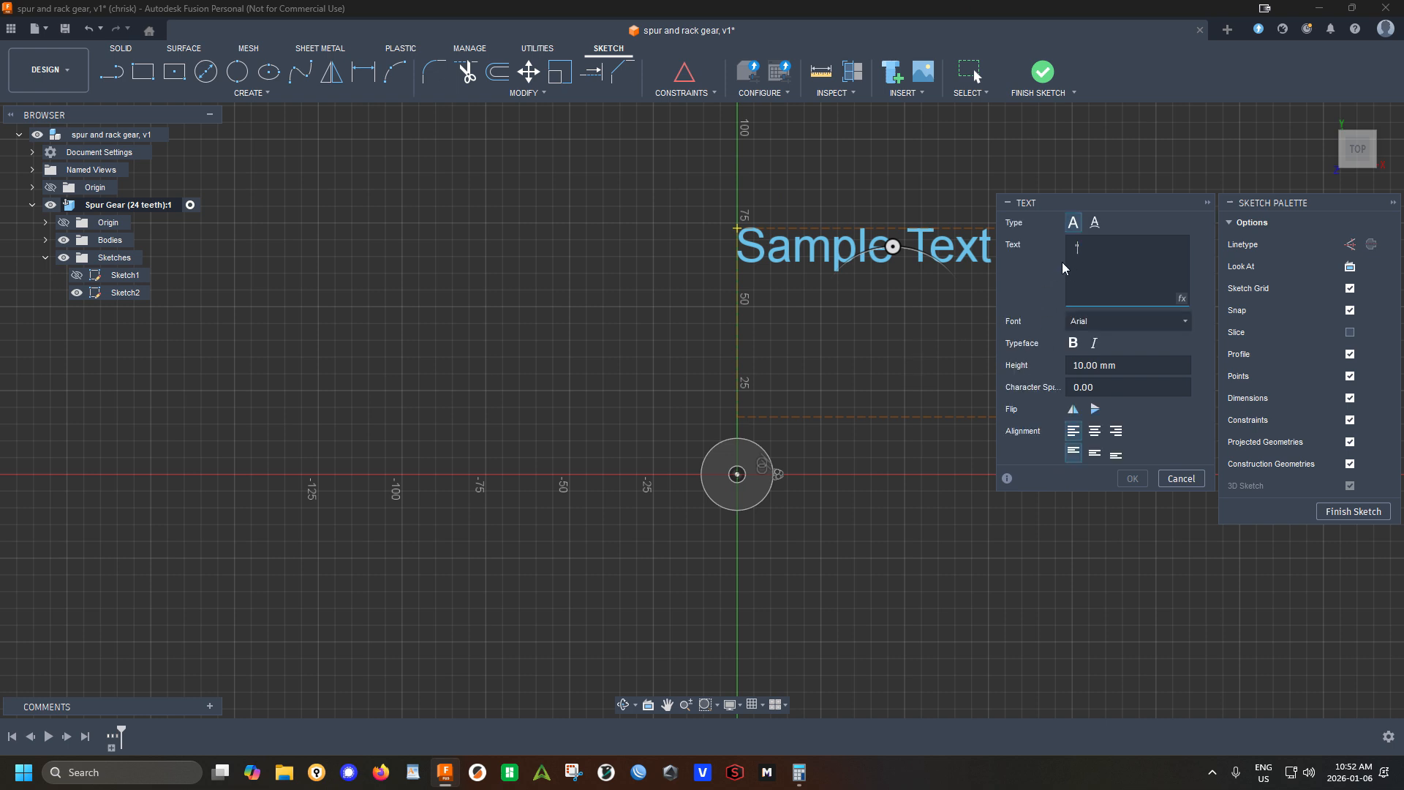
# Enter 'di 24' and 'te 24' on two lines as the sketch text
pyautogui.write('di')
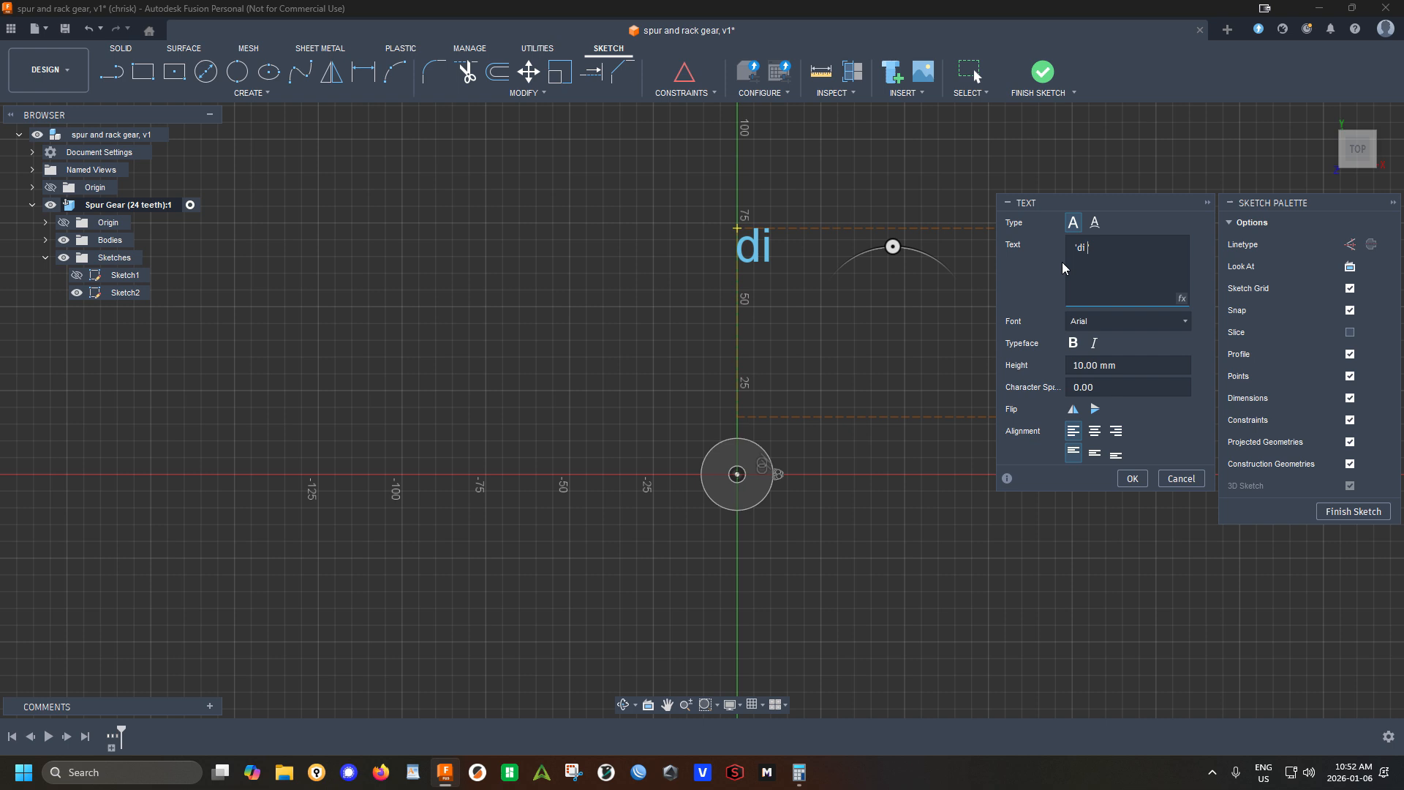
pyautogui.write(' 24 ')
pyautogui.write('te')
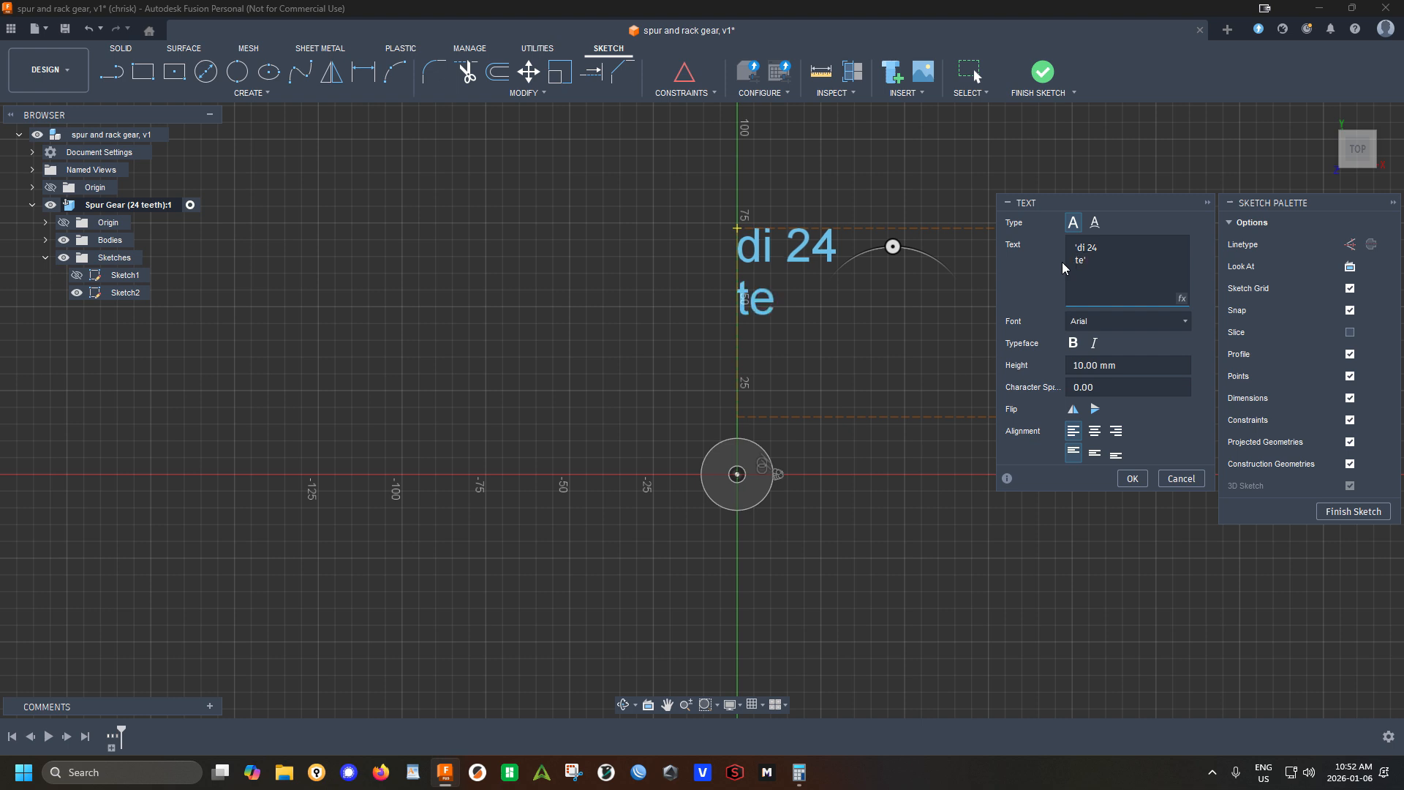
pyautogui.write(' 24')
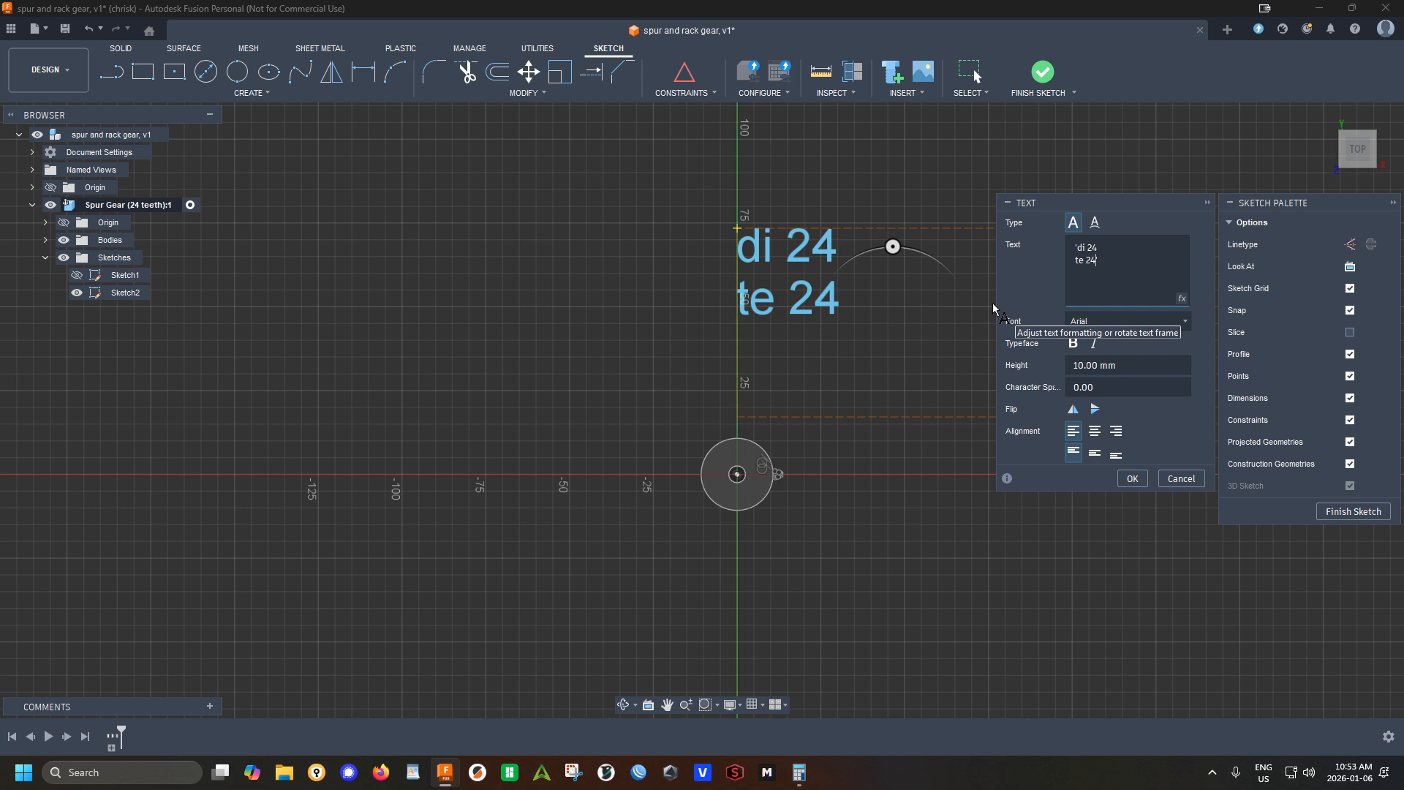
pyautogui.write("'")
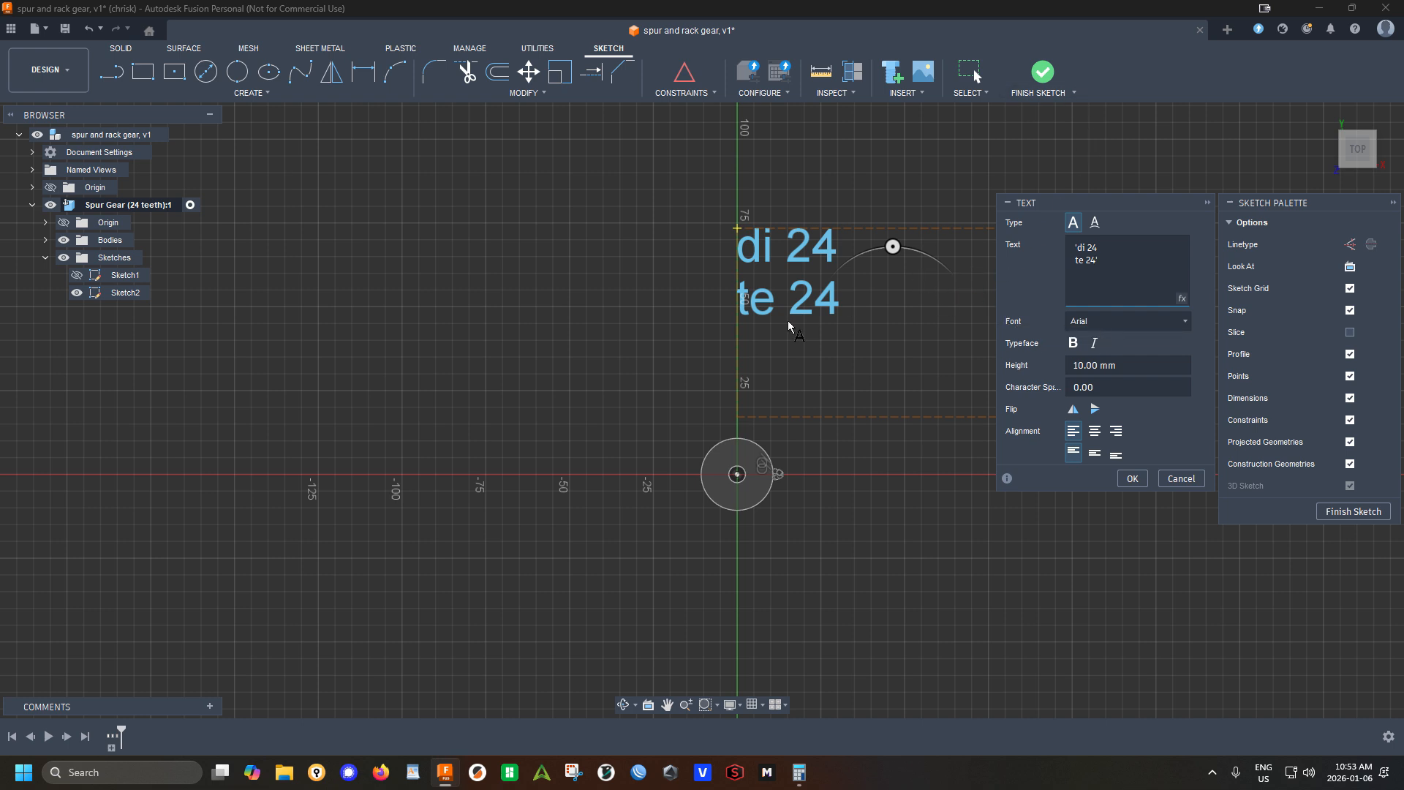
# Switch to the Calculator and compute the angle per tooth as 360 ÷ 24
pyautogui.click(799, 771)
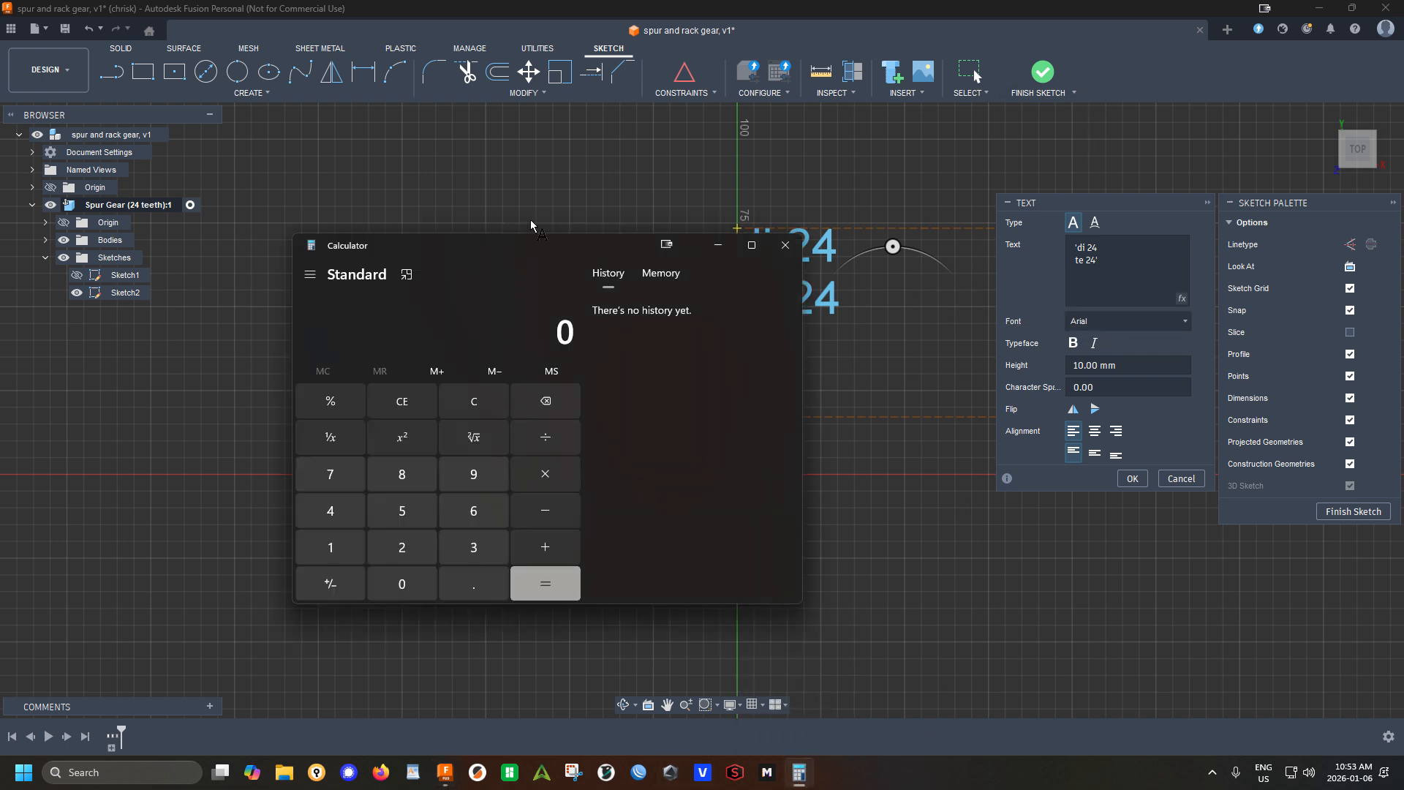
pyautogui.click(461, 550)
pyautogui.click(468, 511)
pyautogui.click(404, 582)
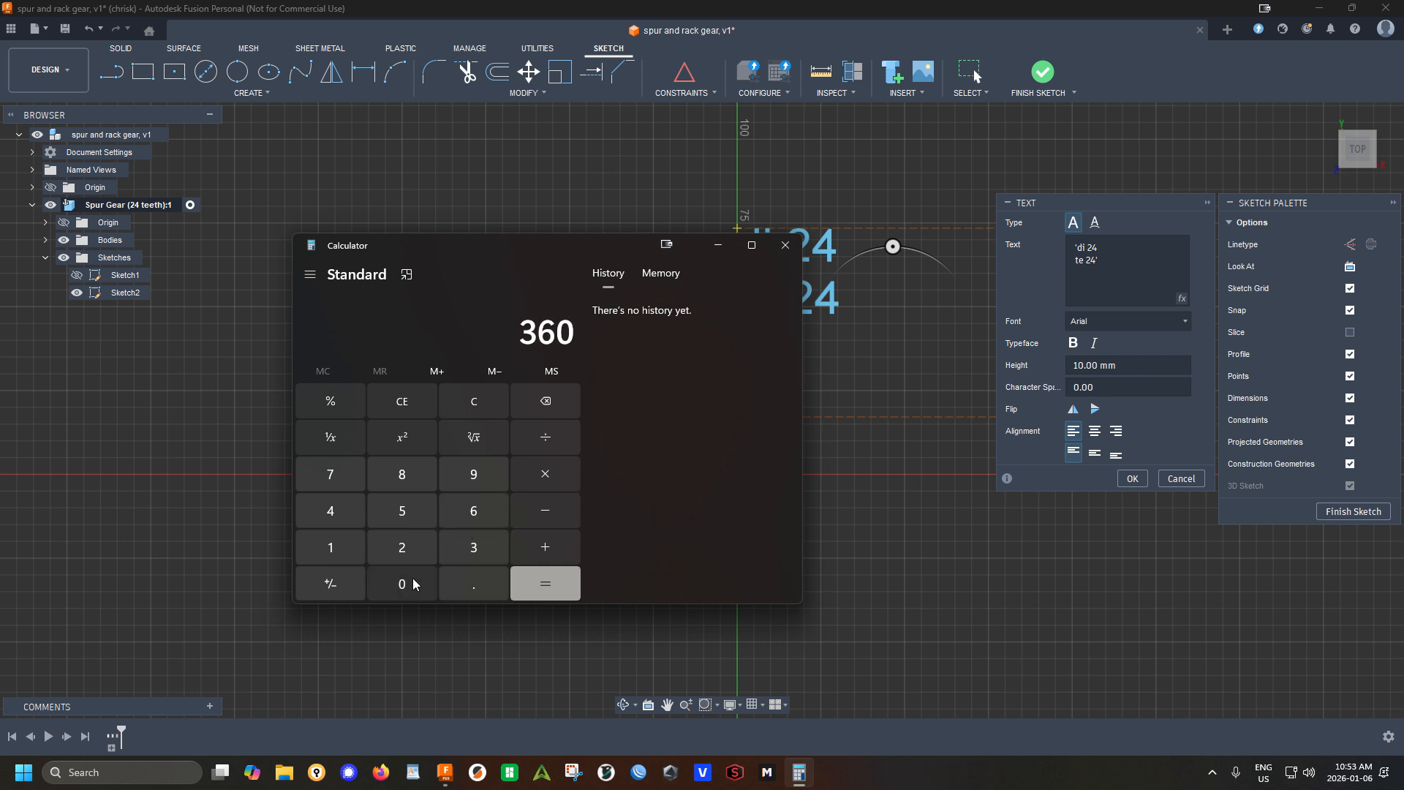
pyautogui.click(543, 442)
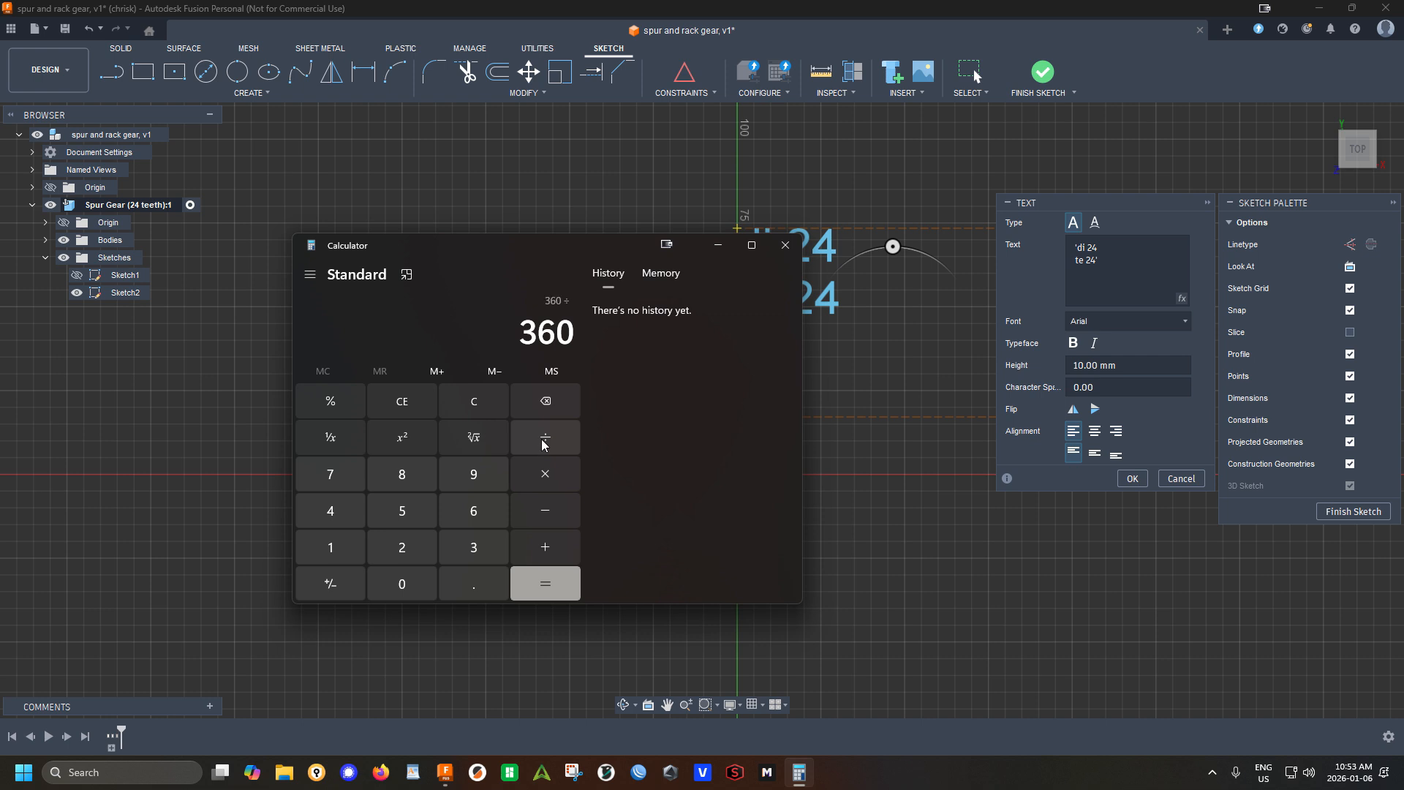
pyautogui.click(399, 554)
pyautogui.click(329, 512)
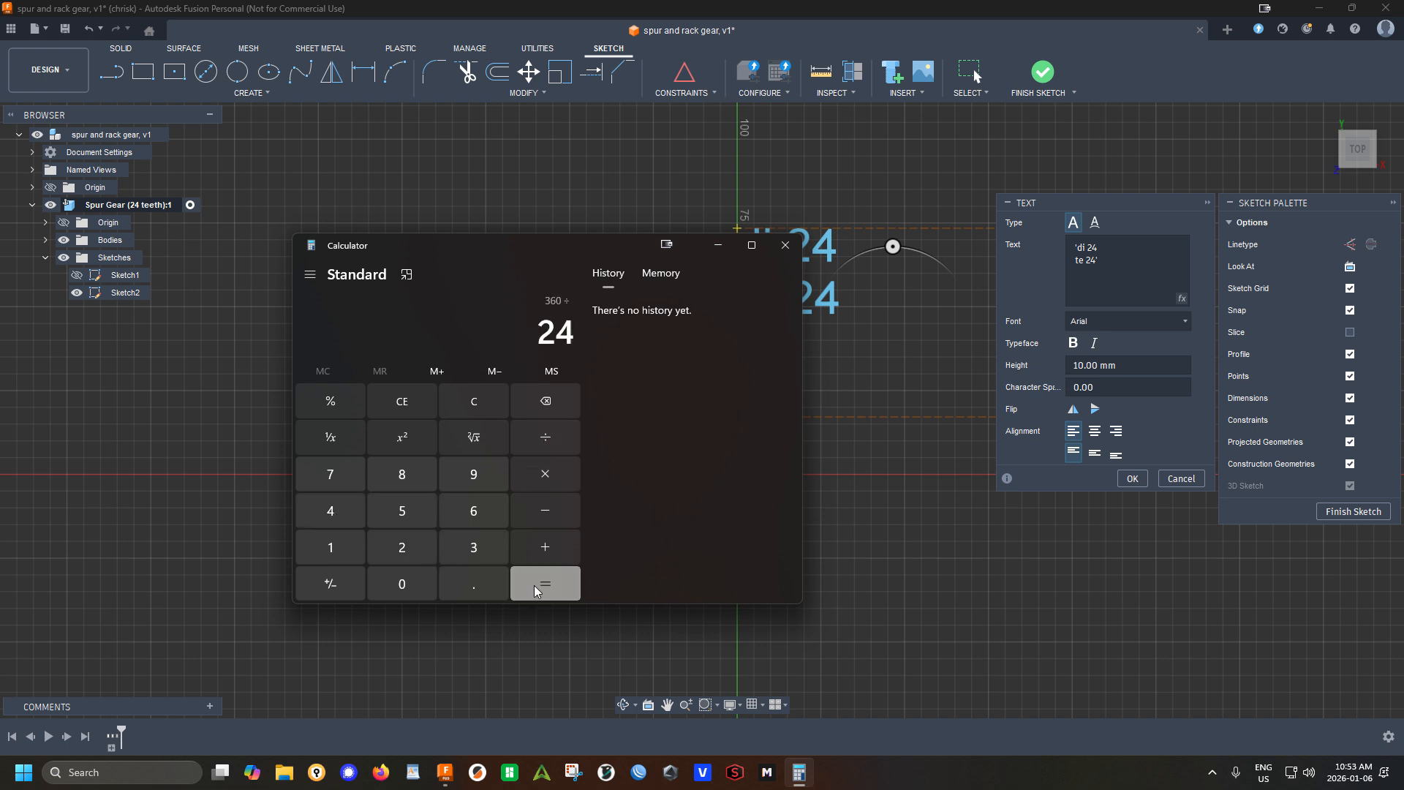
pyautogui.click(543, 591)
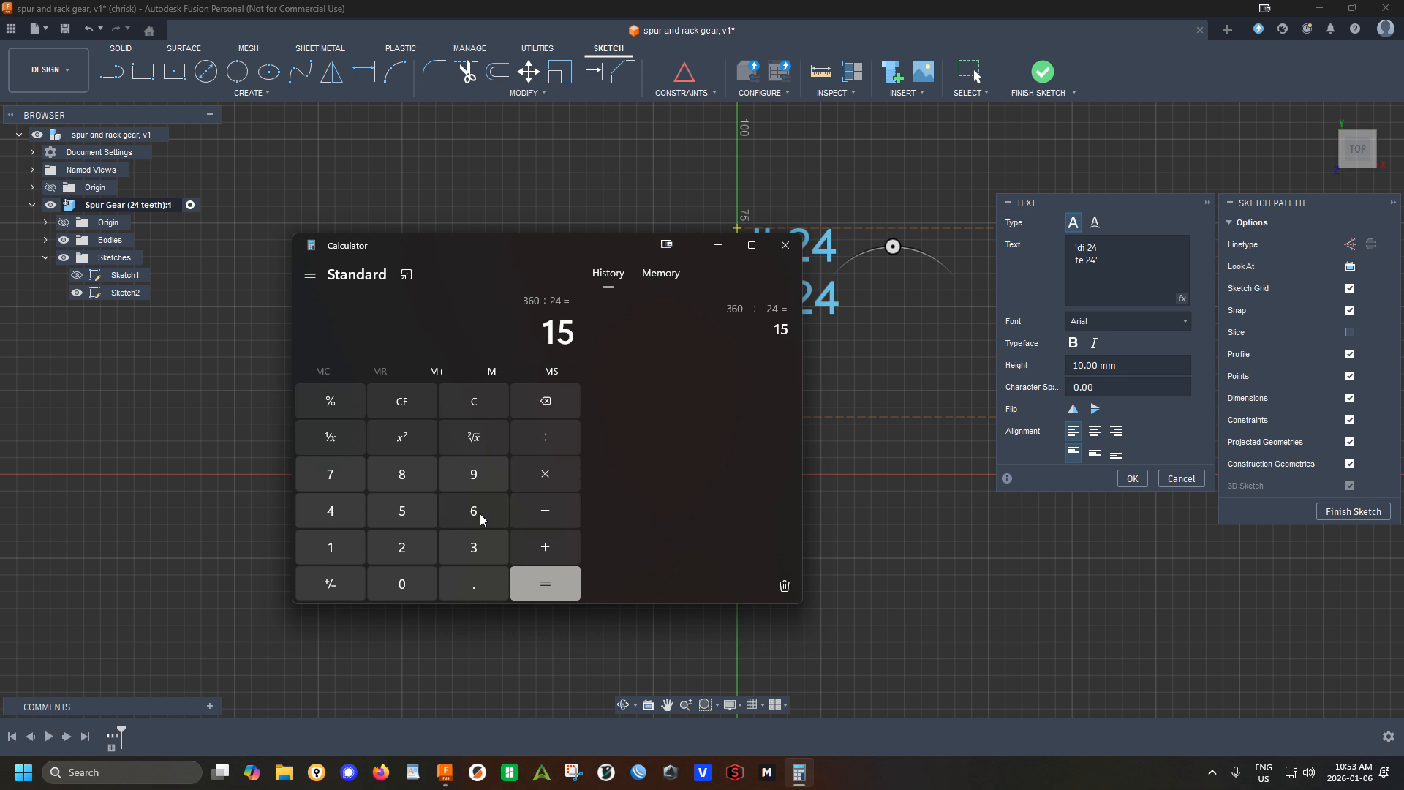
# Divide the calculated tooth angle by 2 and return to the Fusion sketch
pyautogui.click(547, 442)
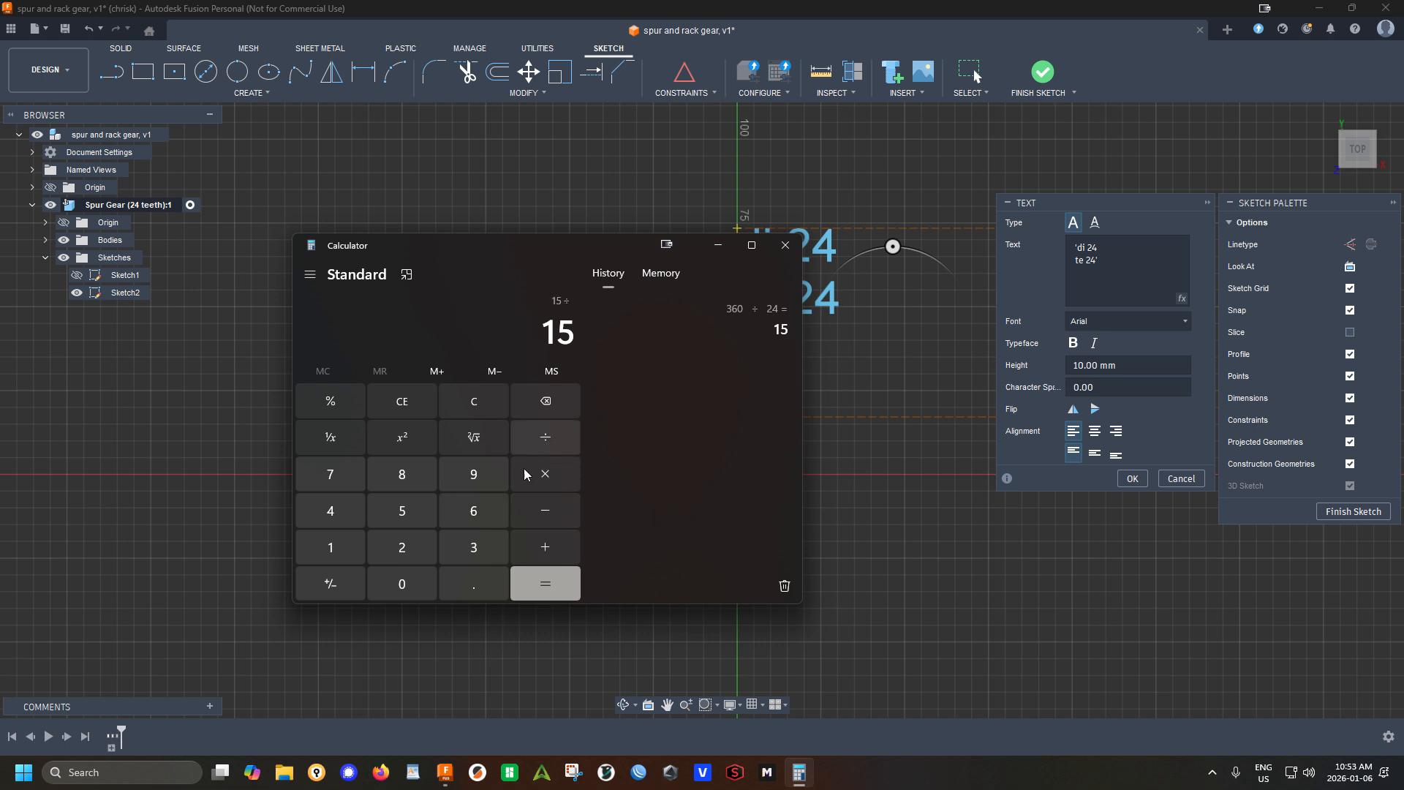
pyautogui.click(402, 547)
pyautogui.click(545, 578)
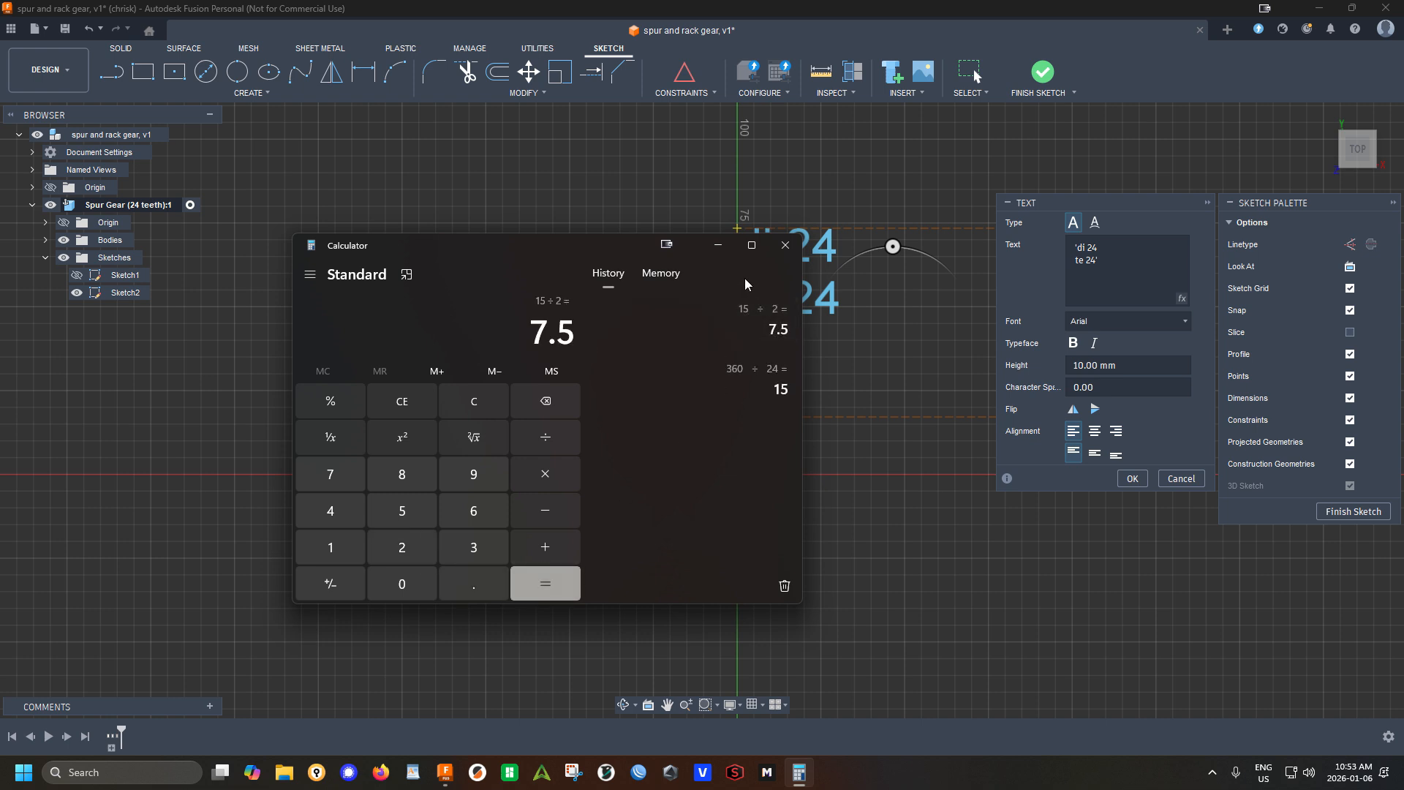
pyautogui.click(713, 250)
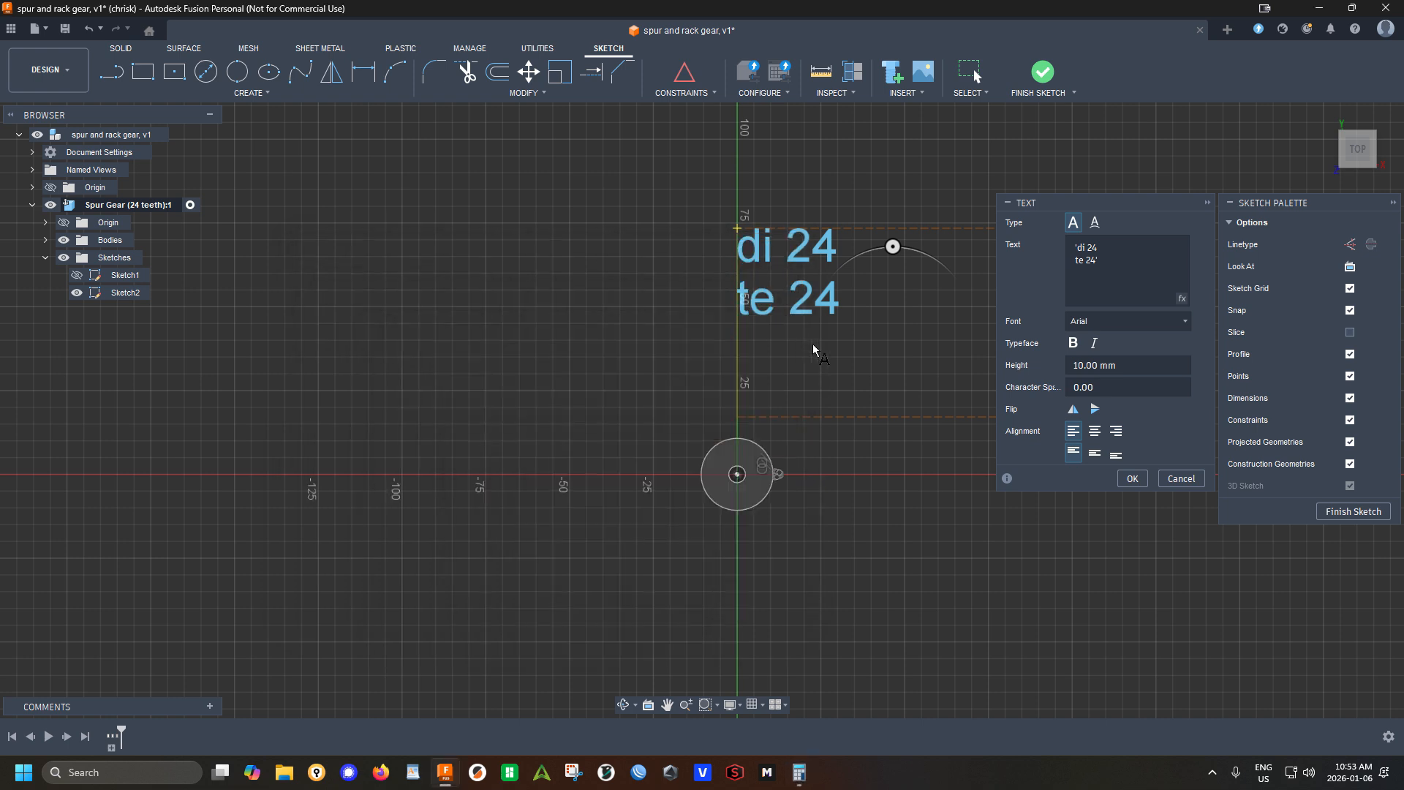
# Add a third line '15 7.5' to the sketch text and confirm the text
pyautogui.write("'")
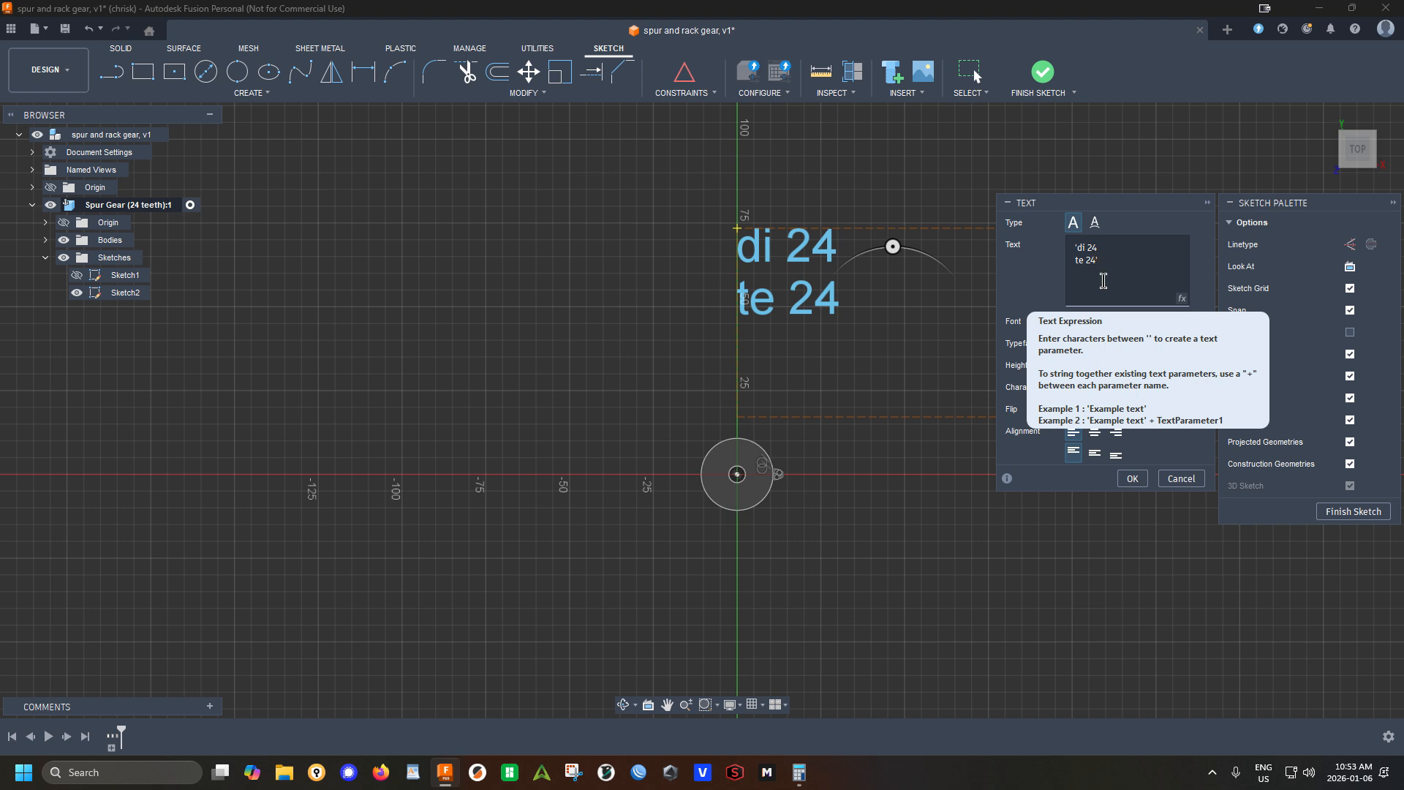
pyautogui.write('15 7.5')
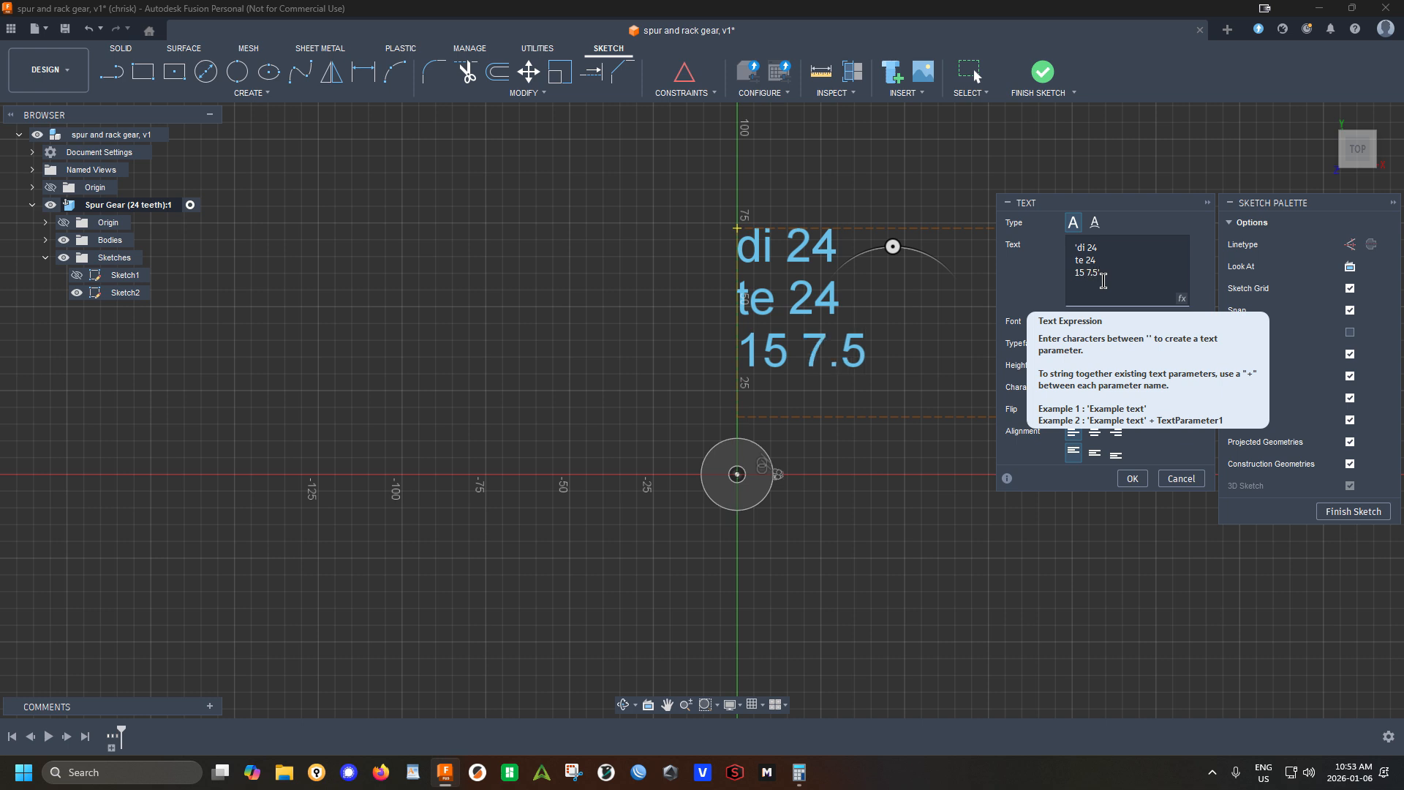
pyautogui.write("'")
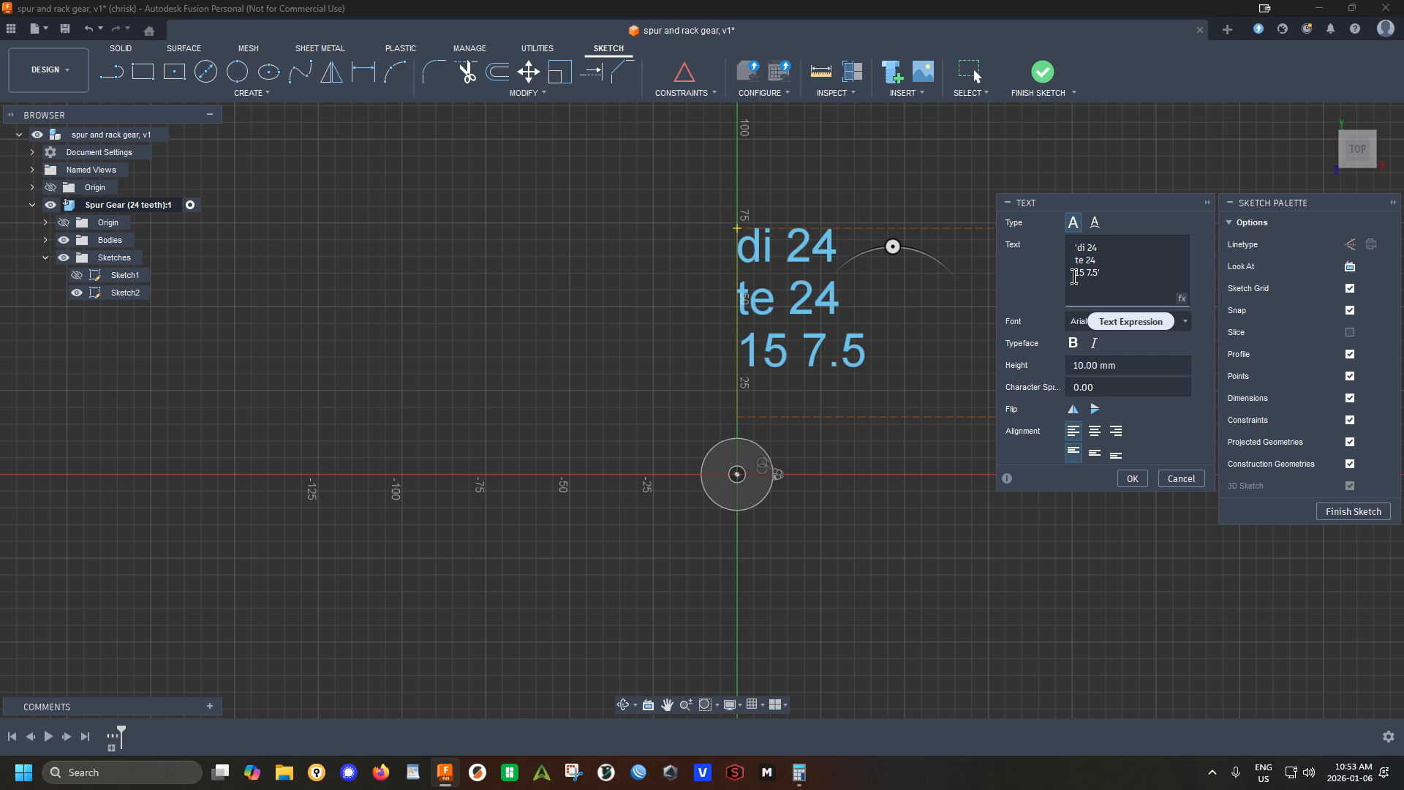
pyautogui.click(1132, 479)
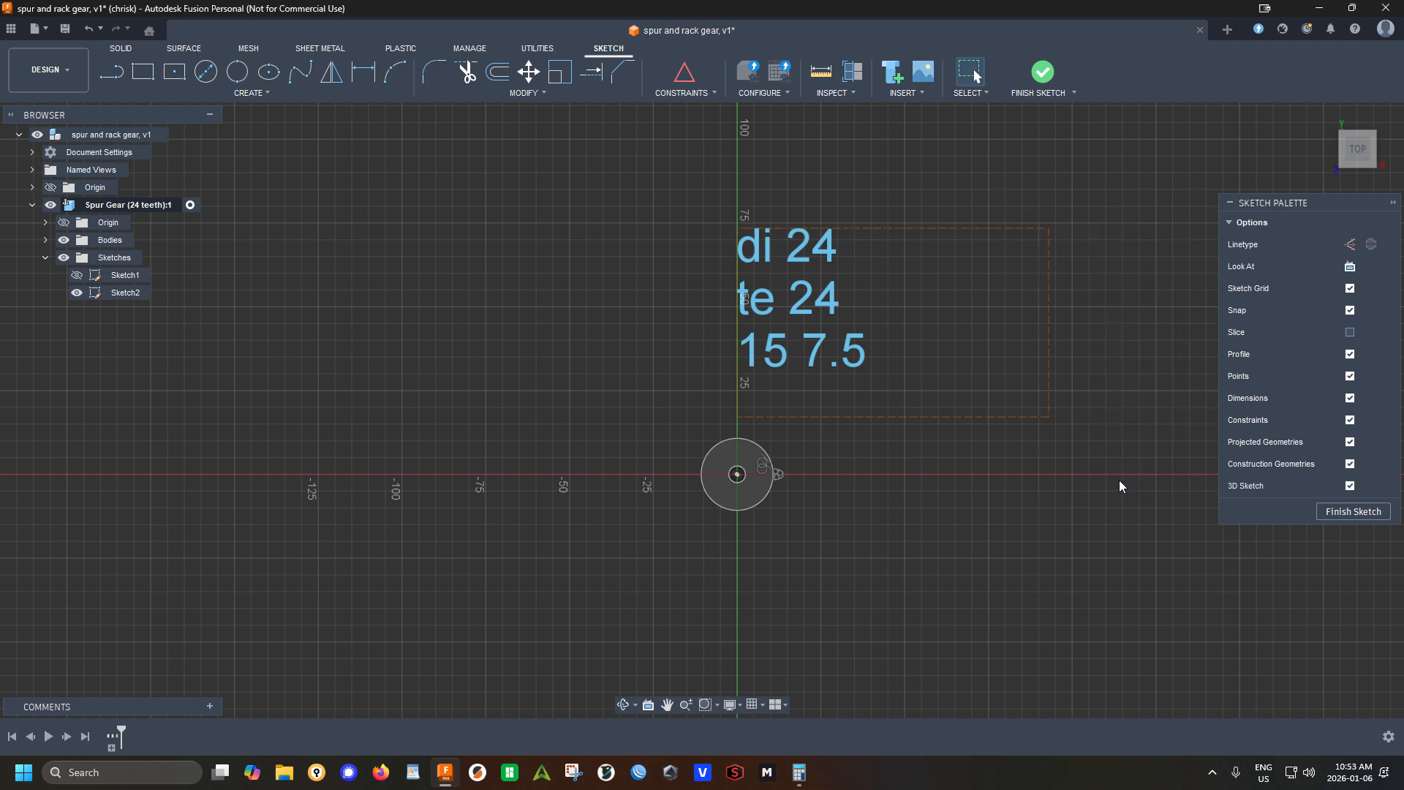
# Hide the spur gear's Bodies folder so only the tooth profile sketch geometry is shown
pyautogui.scroll(4, 785, 528)
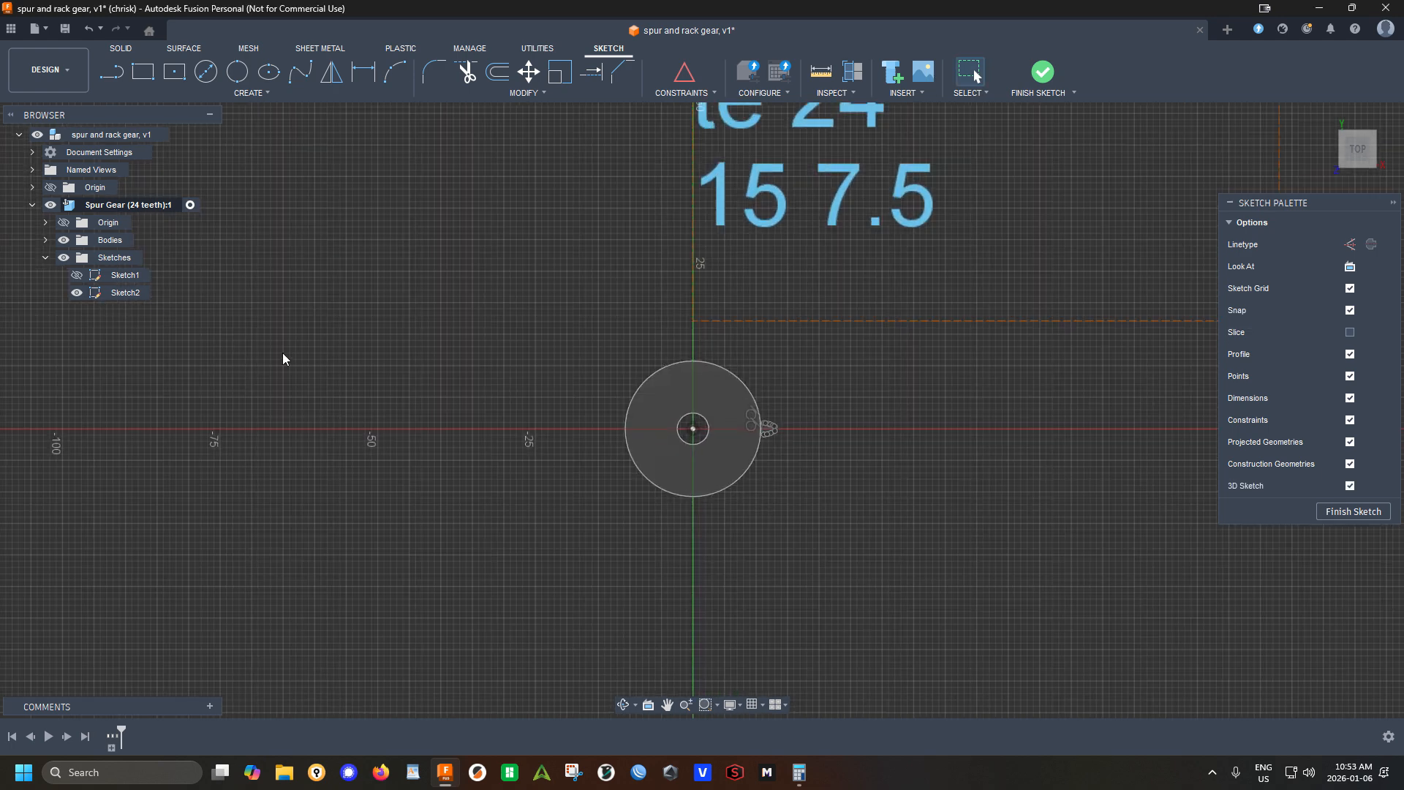
pyautogui.click(64, 240)
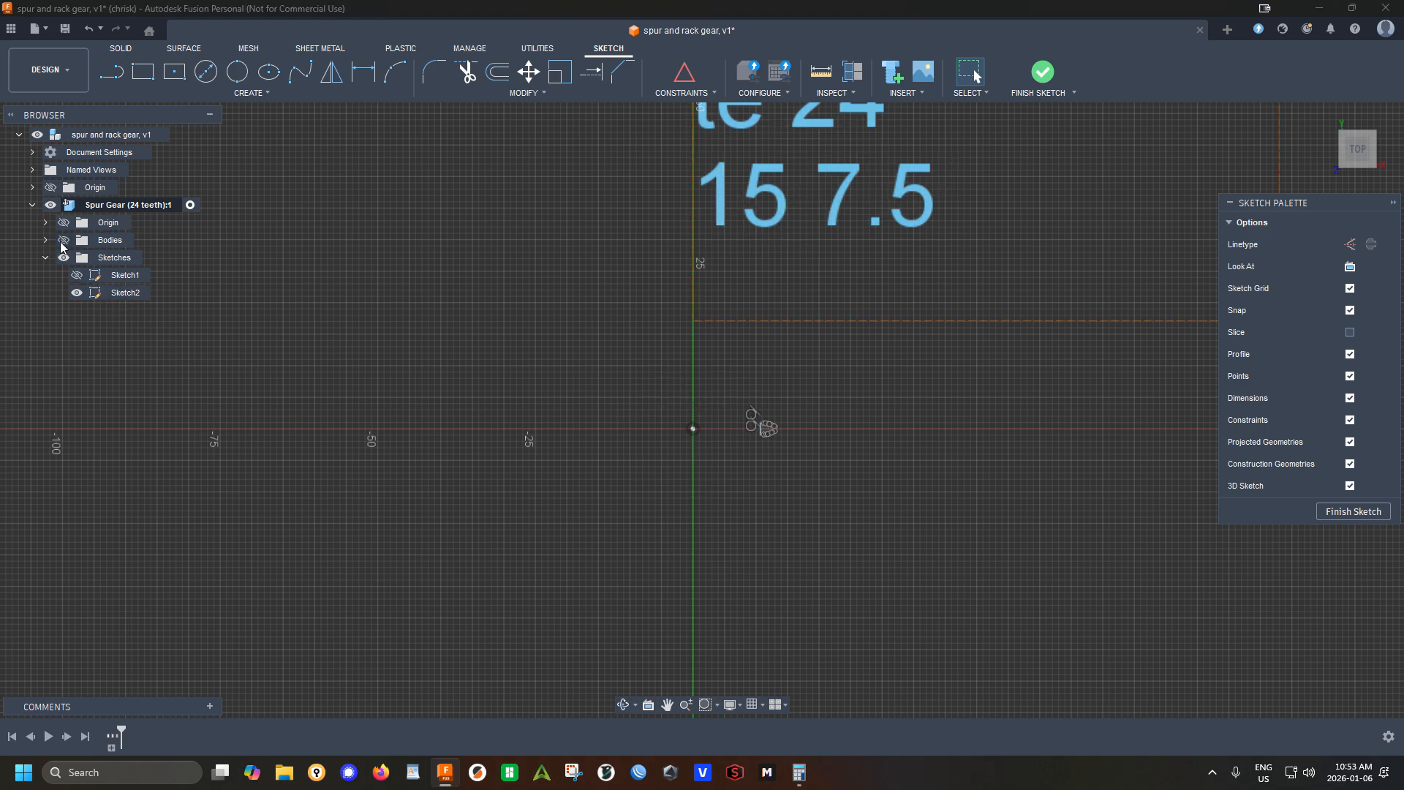
pyautogui.scroll(5, 779, 439)
# Copy the tooth profile together with the origin sketch point by -24 mm along Y using Move/Copy
pyautogui.moveTo(681, 346)
pyautogui.mouseDown()
pyautogui.moveTo(795, 468)
pyautogui.moveTo(683, 374)
pyautogui.mouseUp()
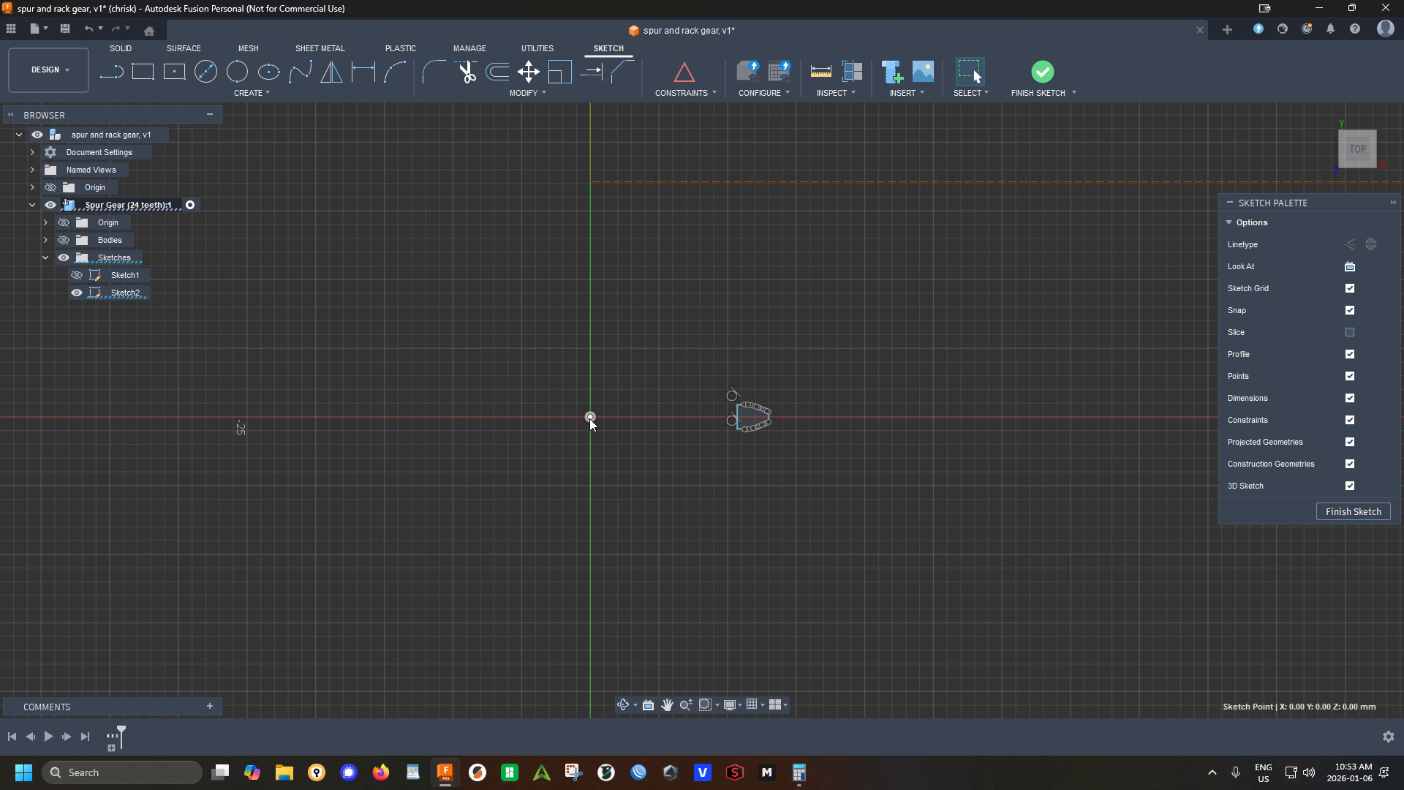
pyautogui.click(528, 72)
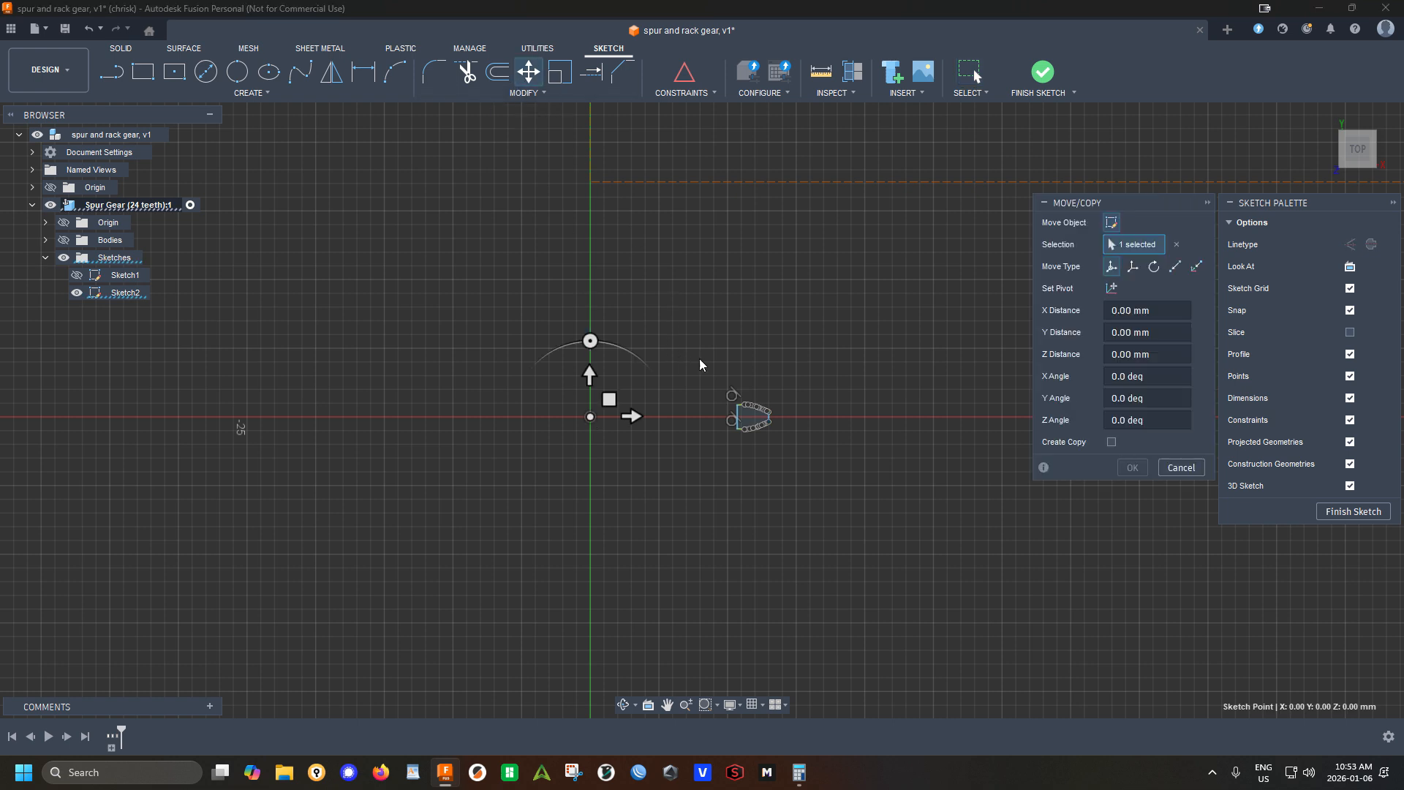
pyautogui.moveTo(709, 350); pyautogui.dragTo(836, 511)
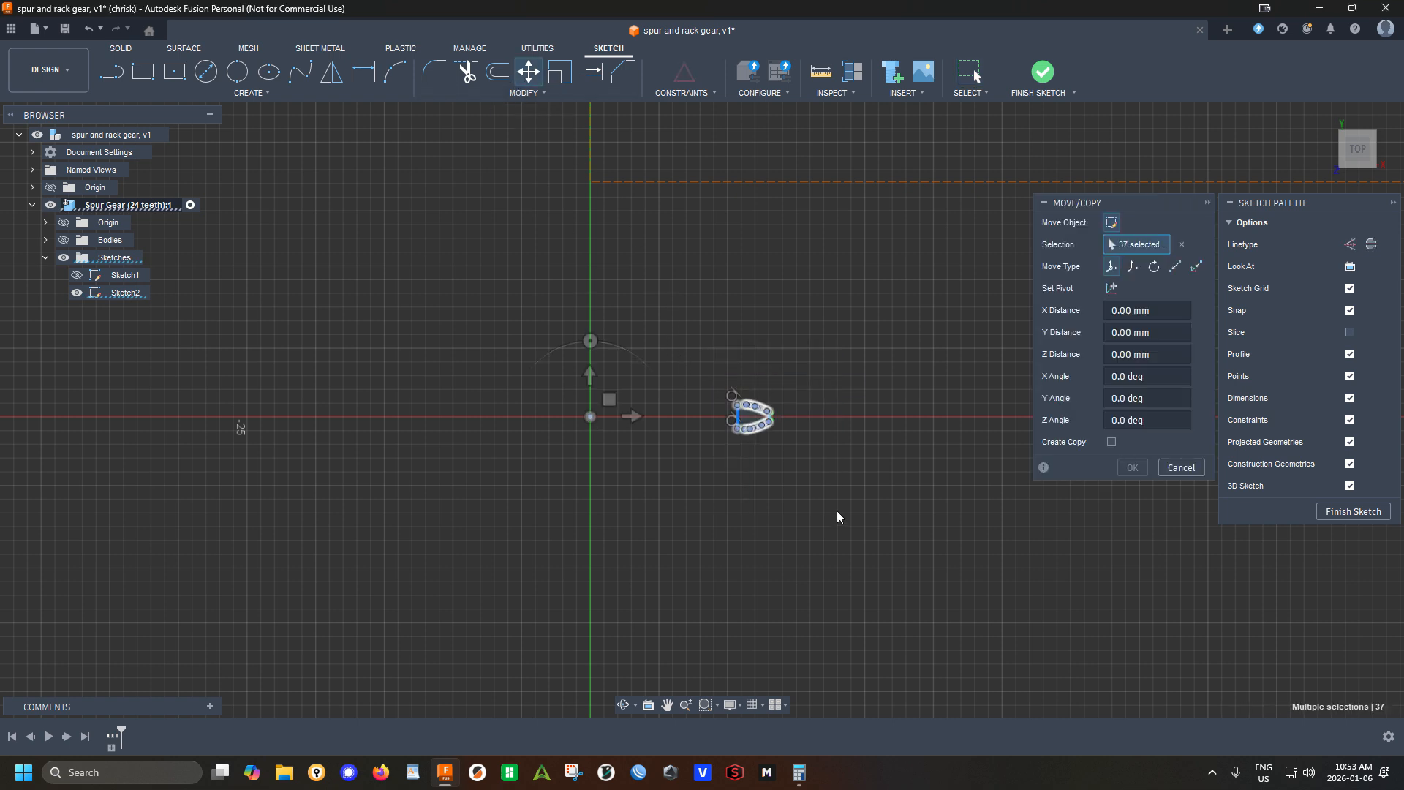
pyautogui.scroll(4, 780, 453)
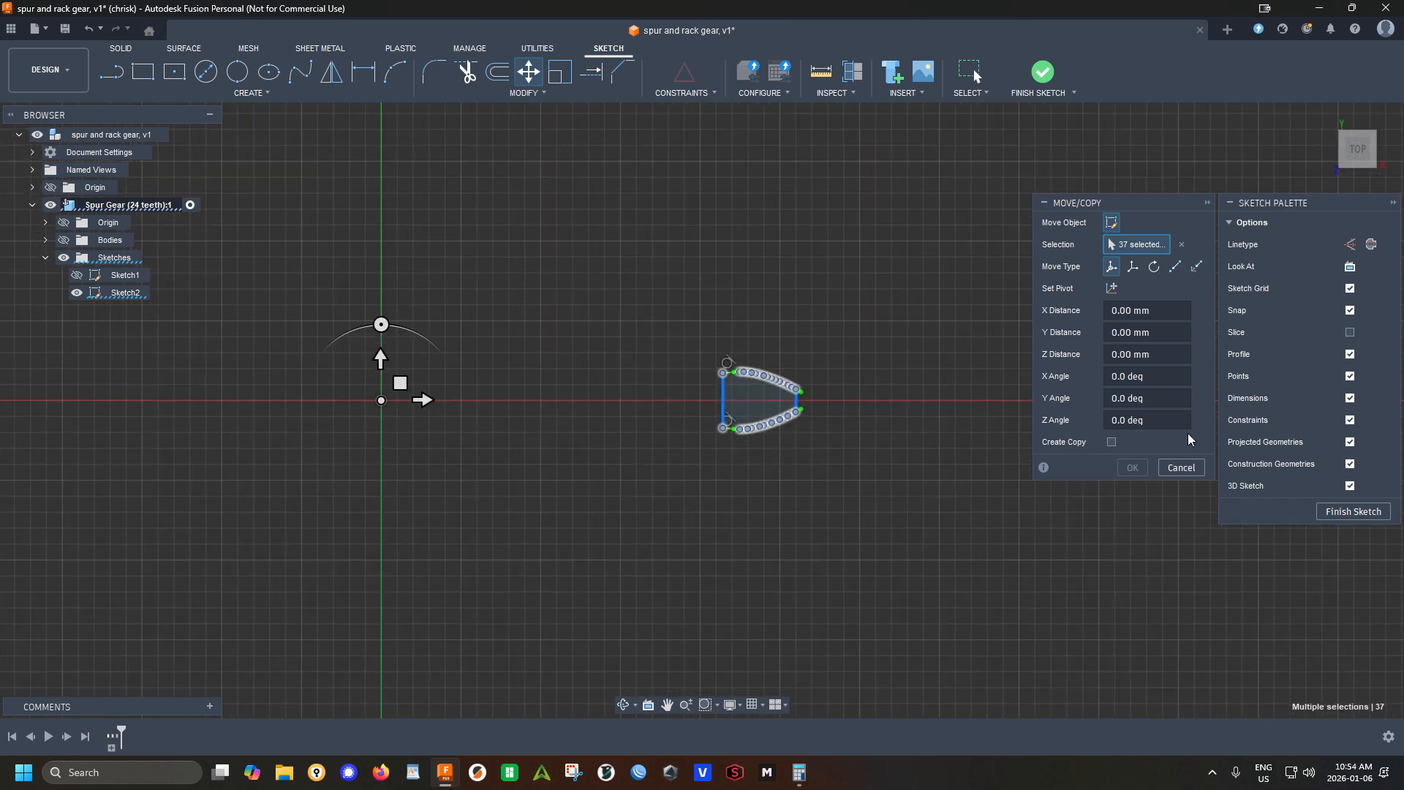
pyautogui.click(1112, 442)
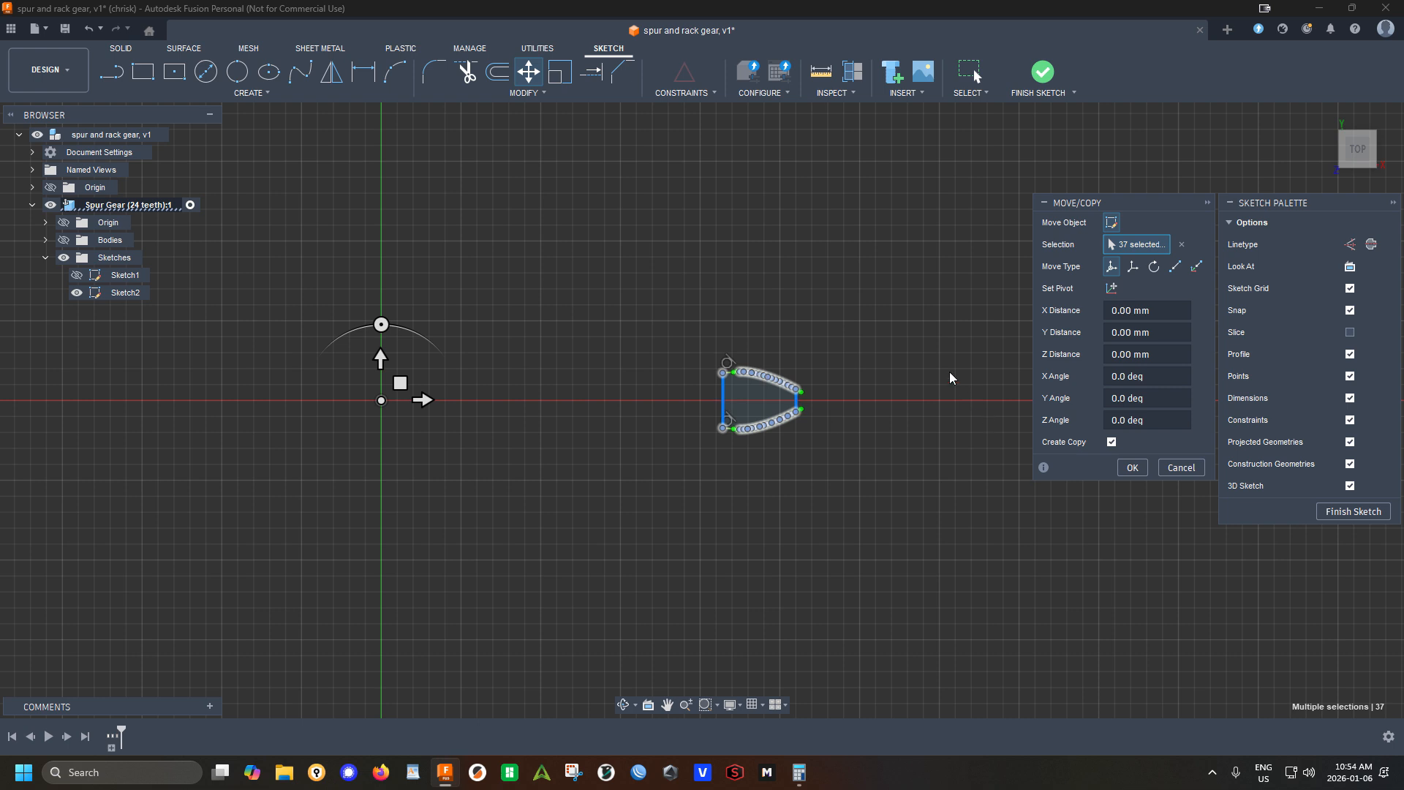
pyautogui.moveTo(381, 354); pyautogui.dragTo(393, 494)
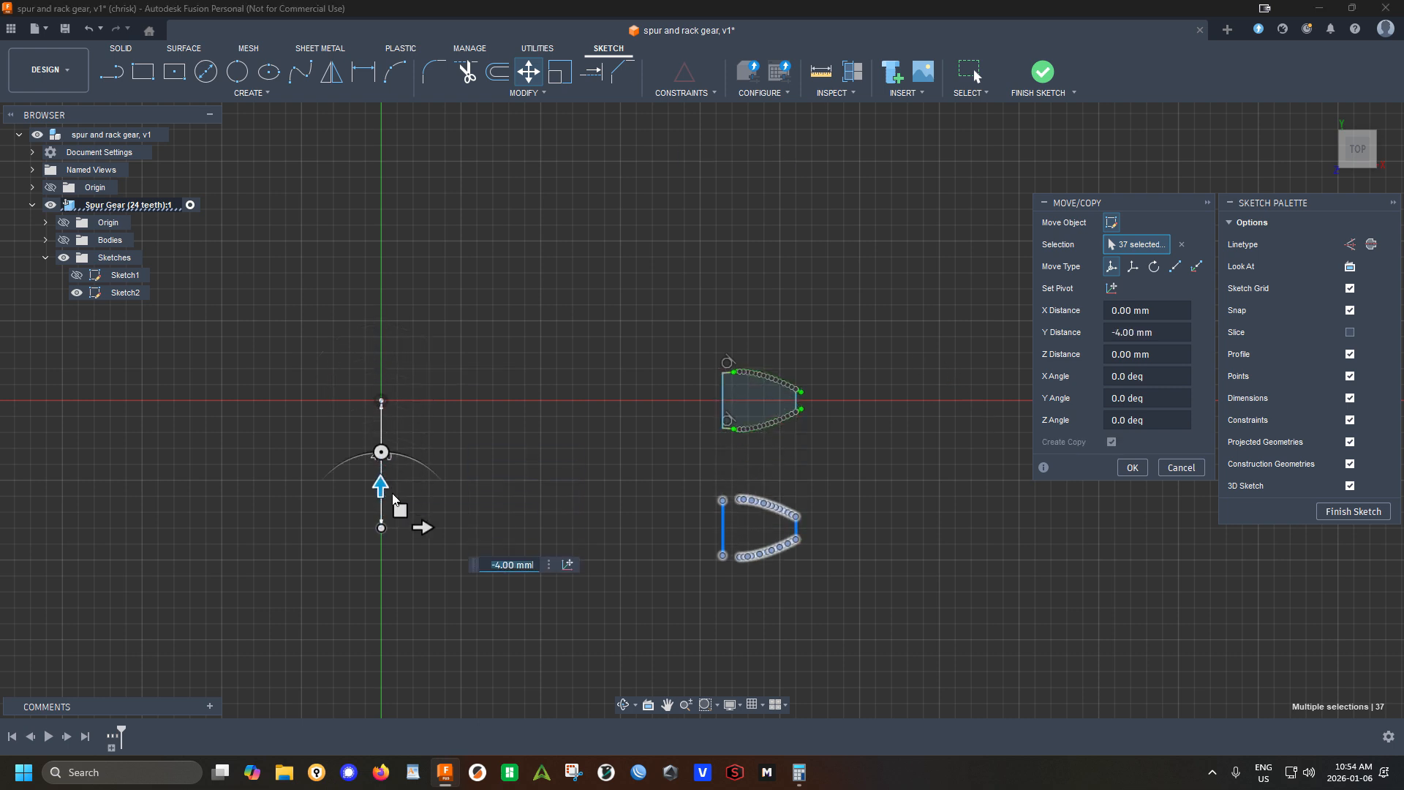
pyautogui.click(498, 567)
pyautogui.write('2')
pyautogui.scroll(-3, 532, 436)
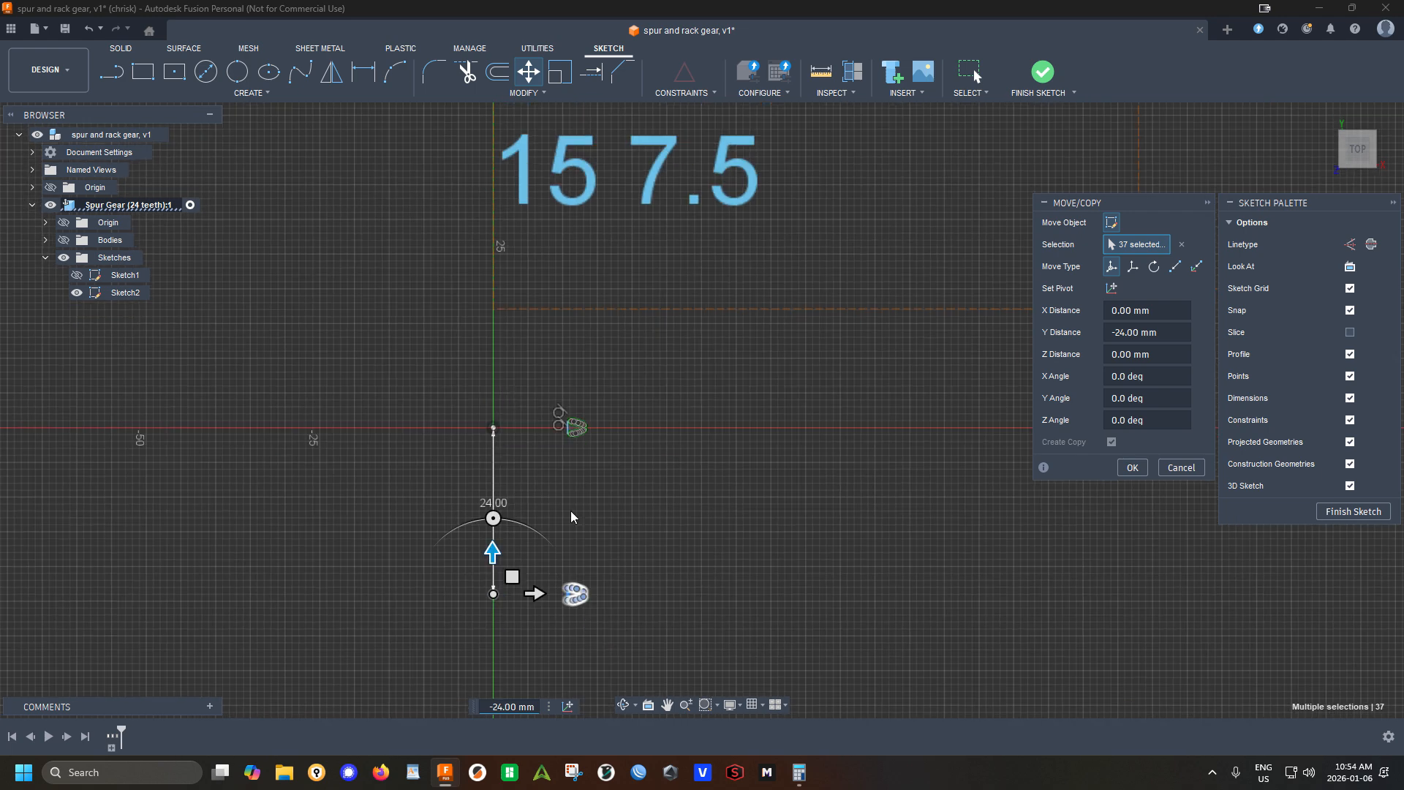
# Rotate the copied tooth profile 90 degrees about its moved centre point and confirm the copy
pyautogui.moveTo(473, 542); pyautogui.dragTo(439, 602)
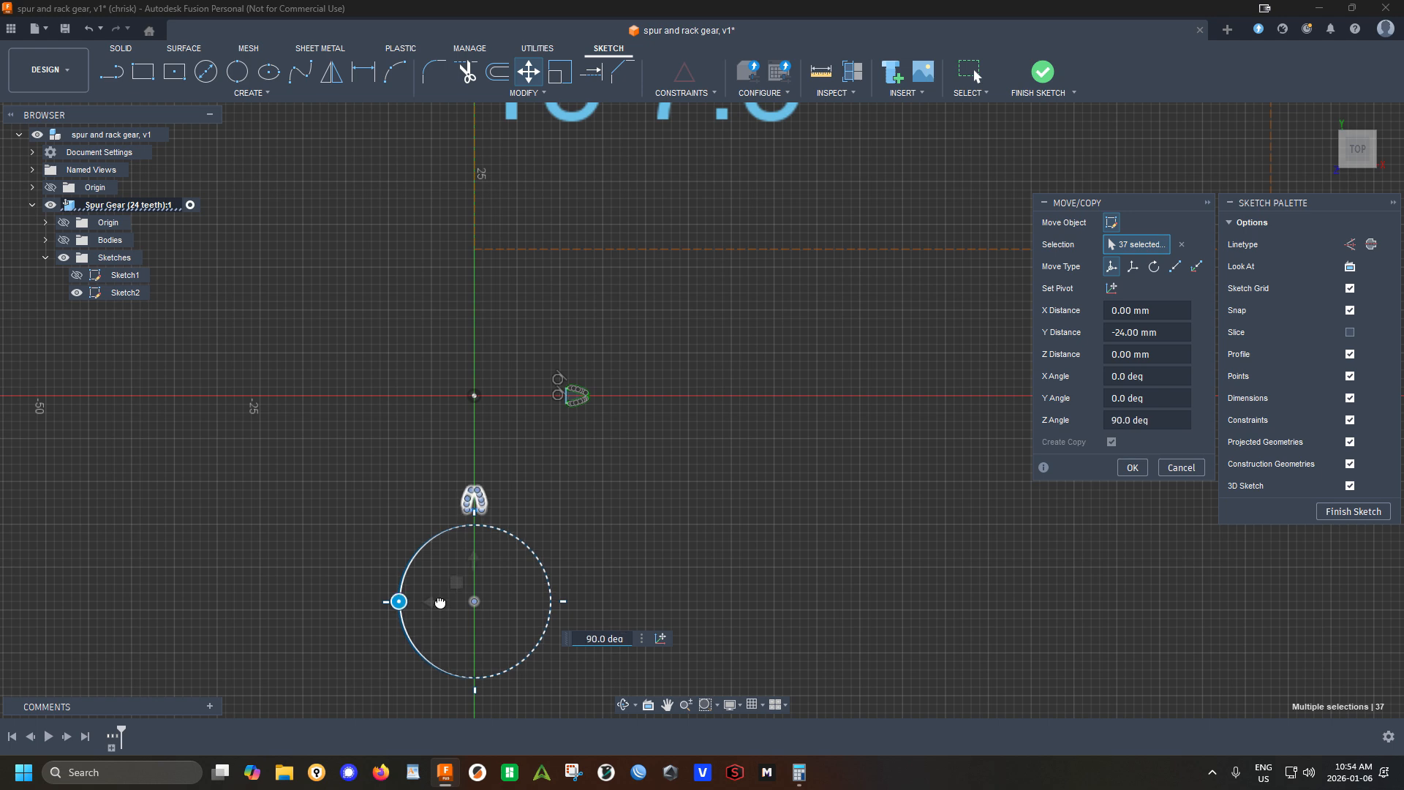
pyautogui.click(1132, 468)
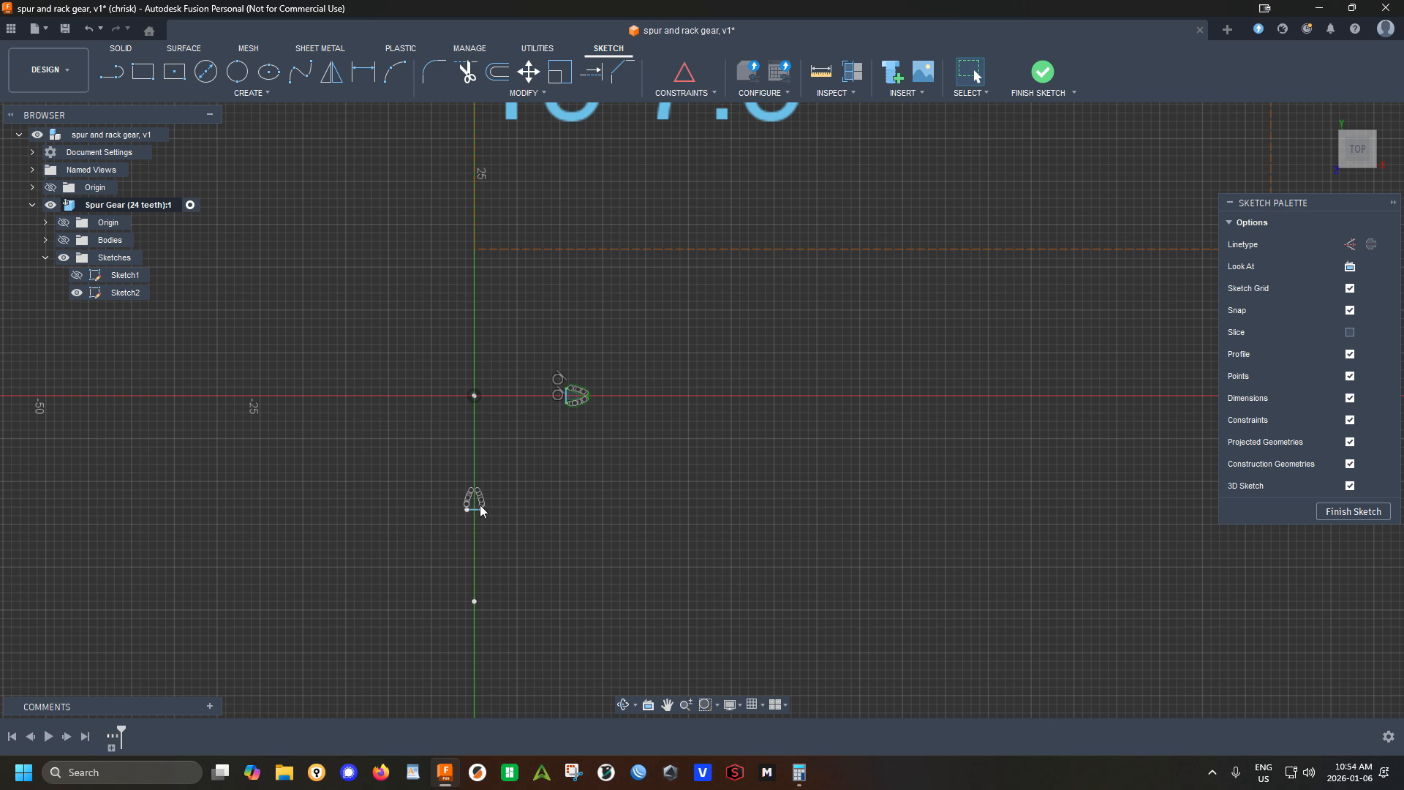
pyautogui.scroll(4, 460, 555)
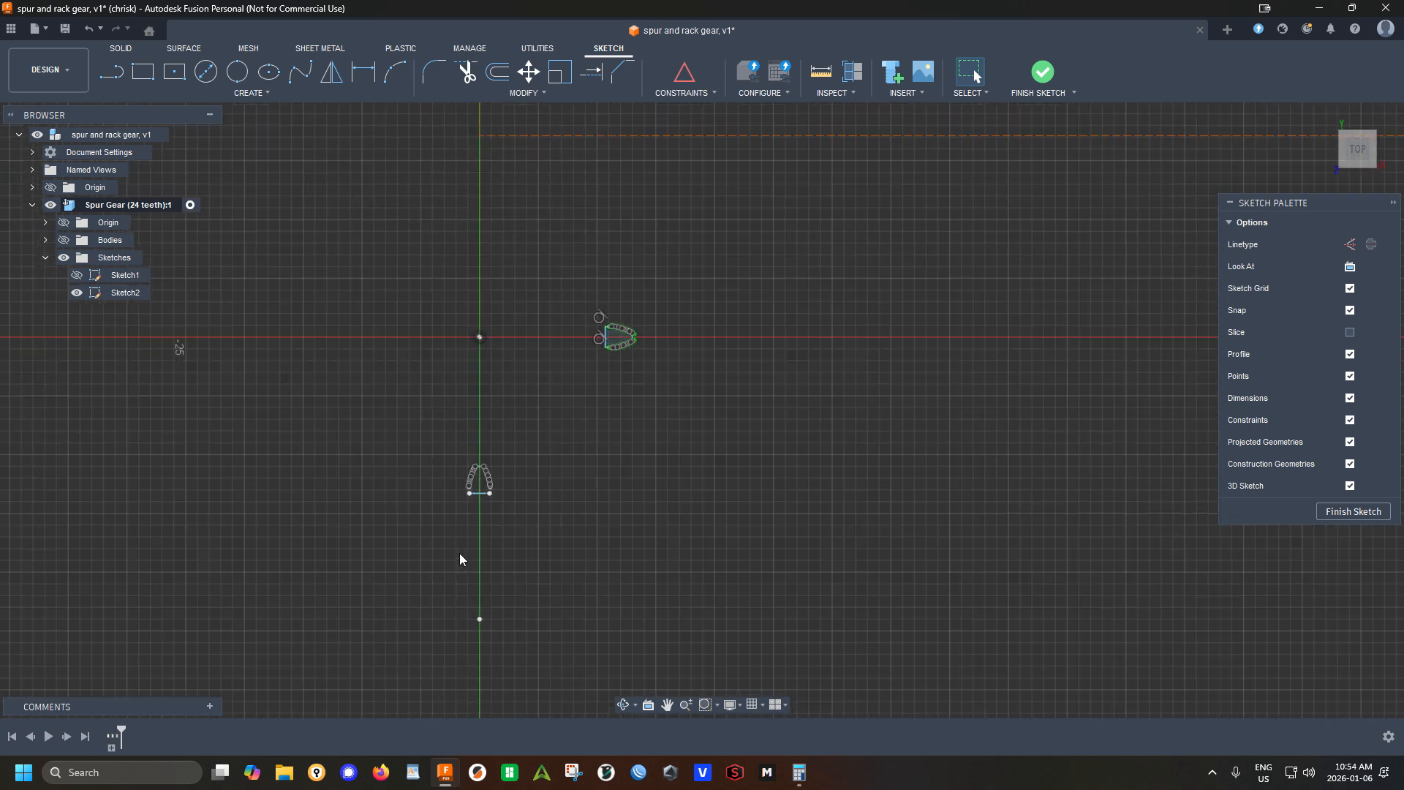
# Finish the sketch, show the gear's bodies and Sketch2, and expand the Bodies folder
pyautogui.click(1042, 74)
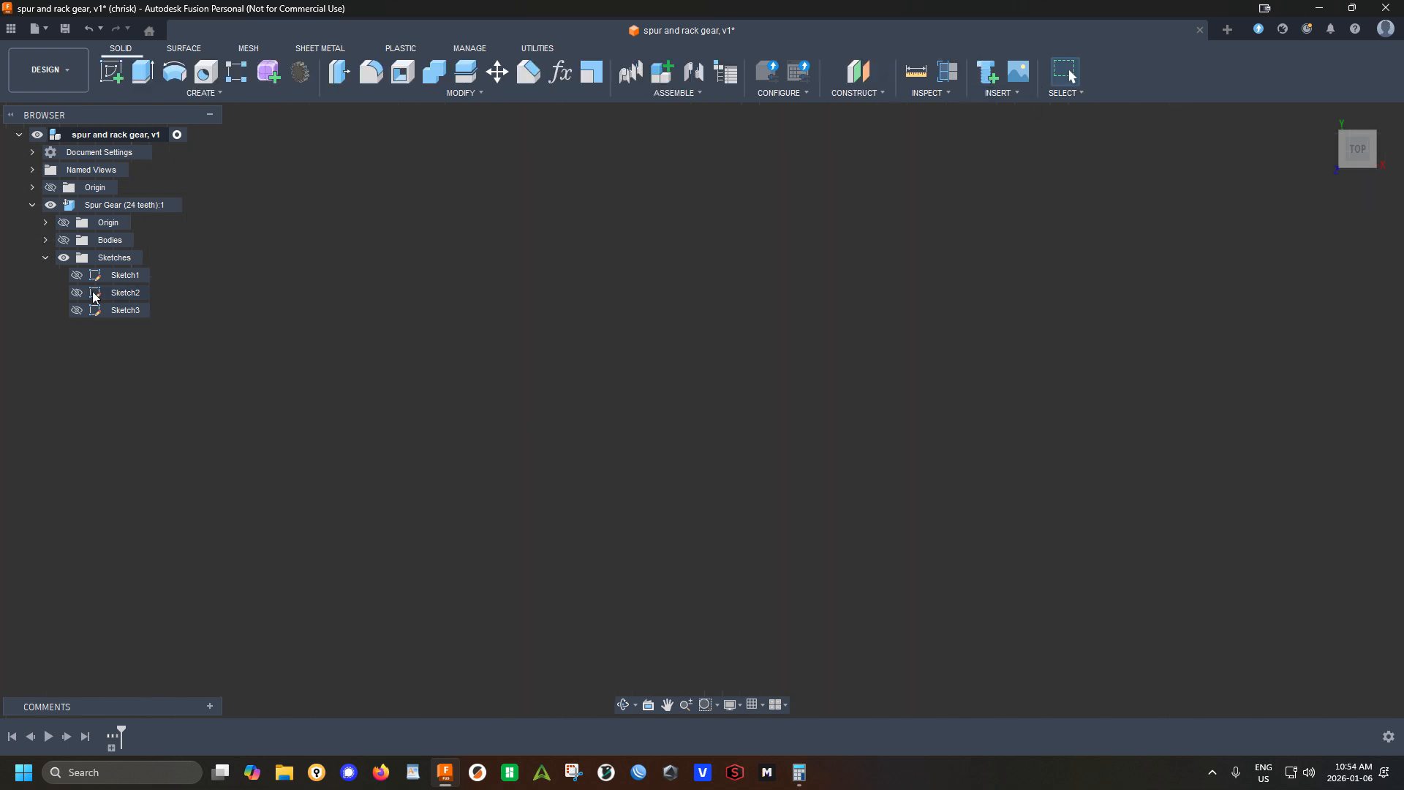
pyautogui.click(63, 241)
pyautogui.click(76, 292)
pyautogui.scroll(2, 501, 439)
pyautogui.scroll(-2, 490, 495)
pyautogui.click(45, 240)
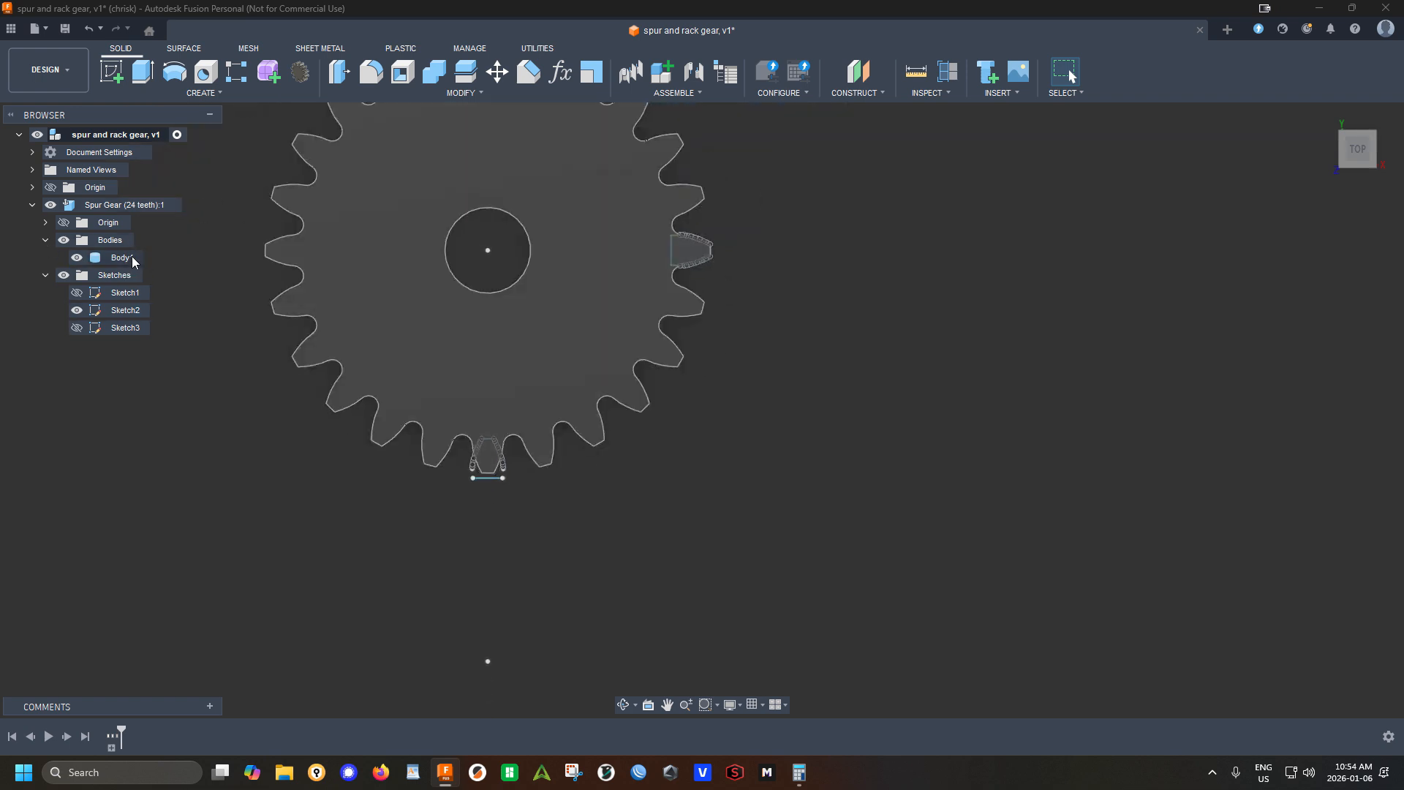
pyautogui.click(122, 257)
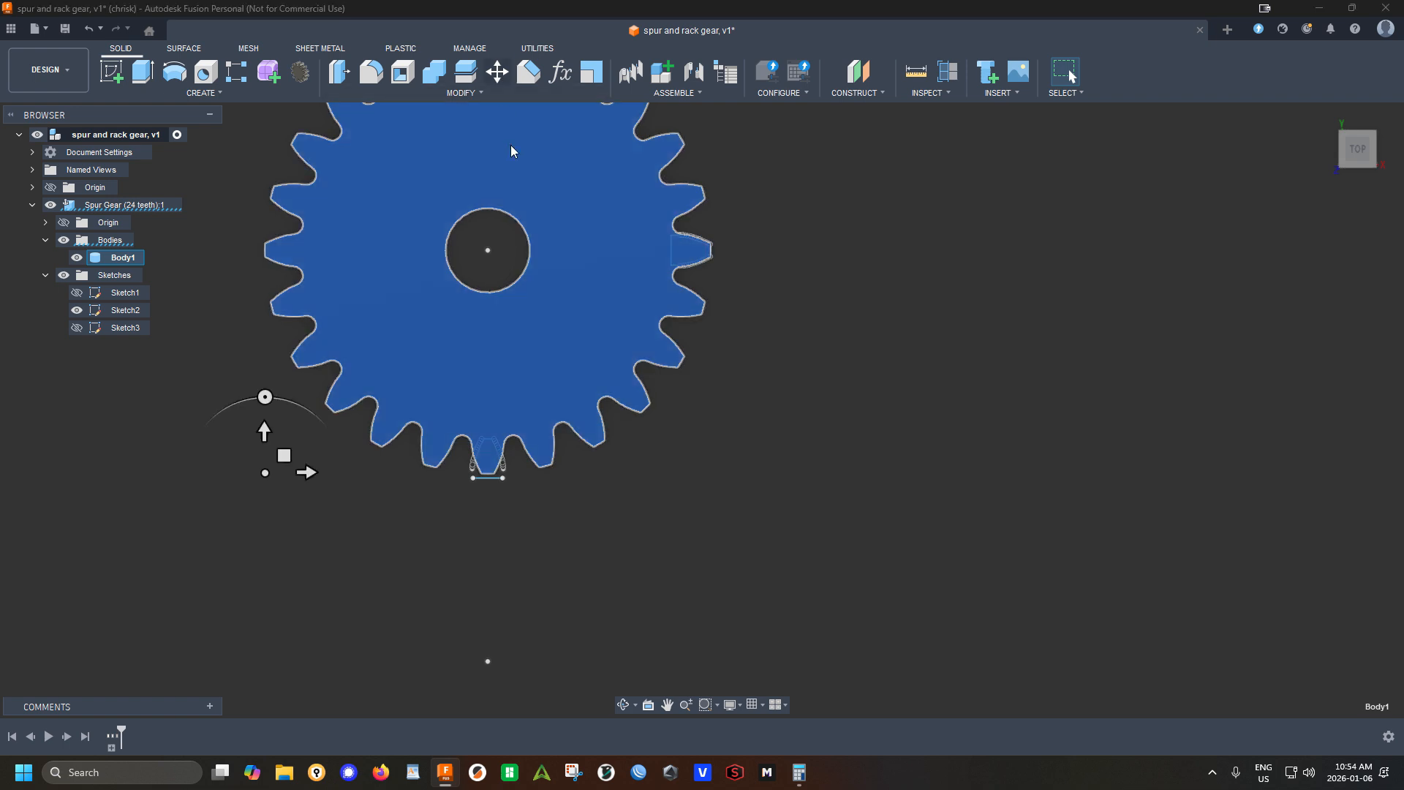
pyautogui.click(500, 83)
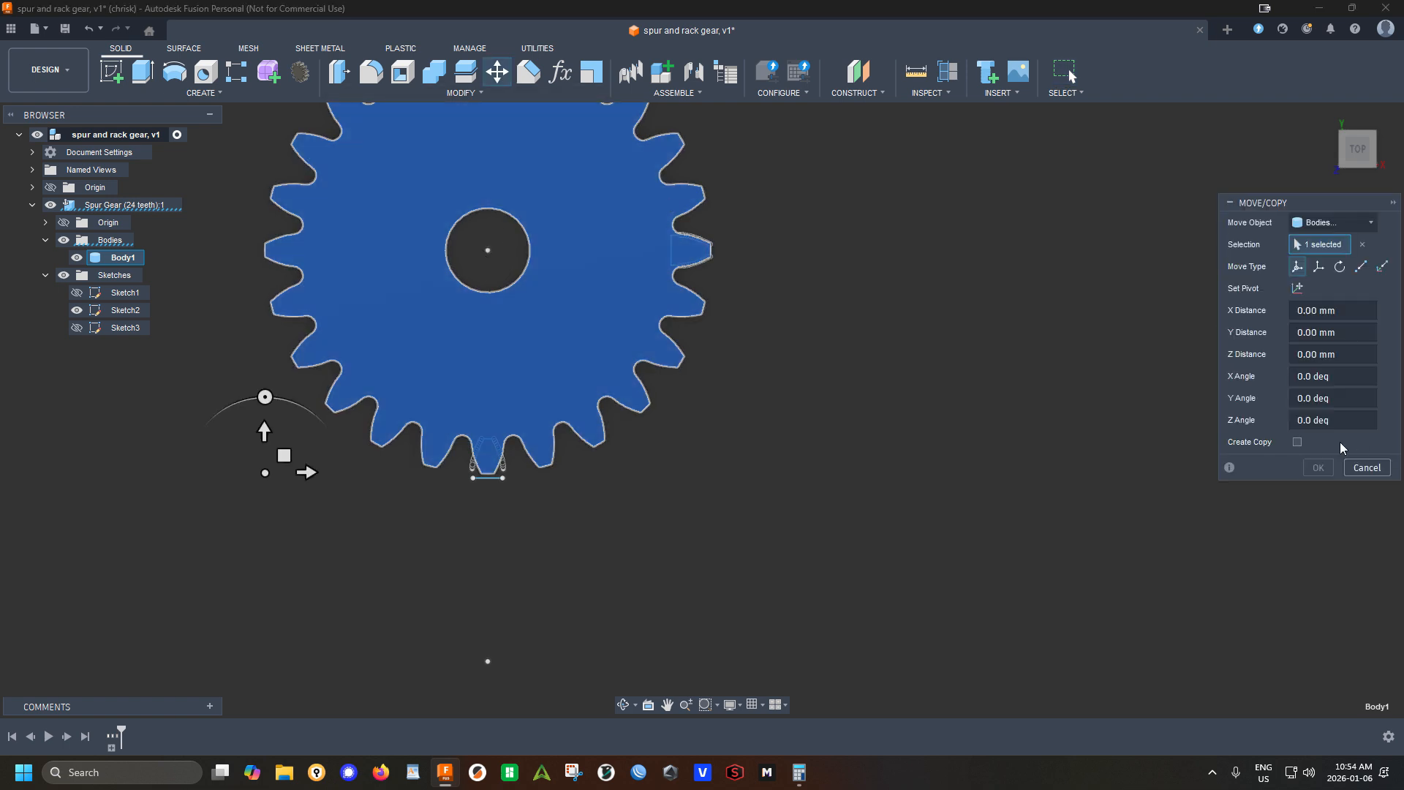
pyautogui.click(1367, 467)
# Try to rotate the sketch point at the gear's centre by -10 degrees about Z with Move/Copy
pyautogui.click(487, 251)
pyautogui.click(498, 71)
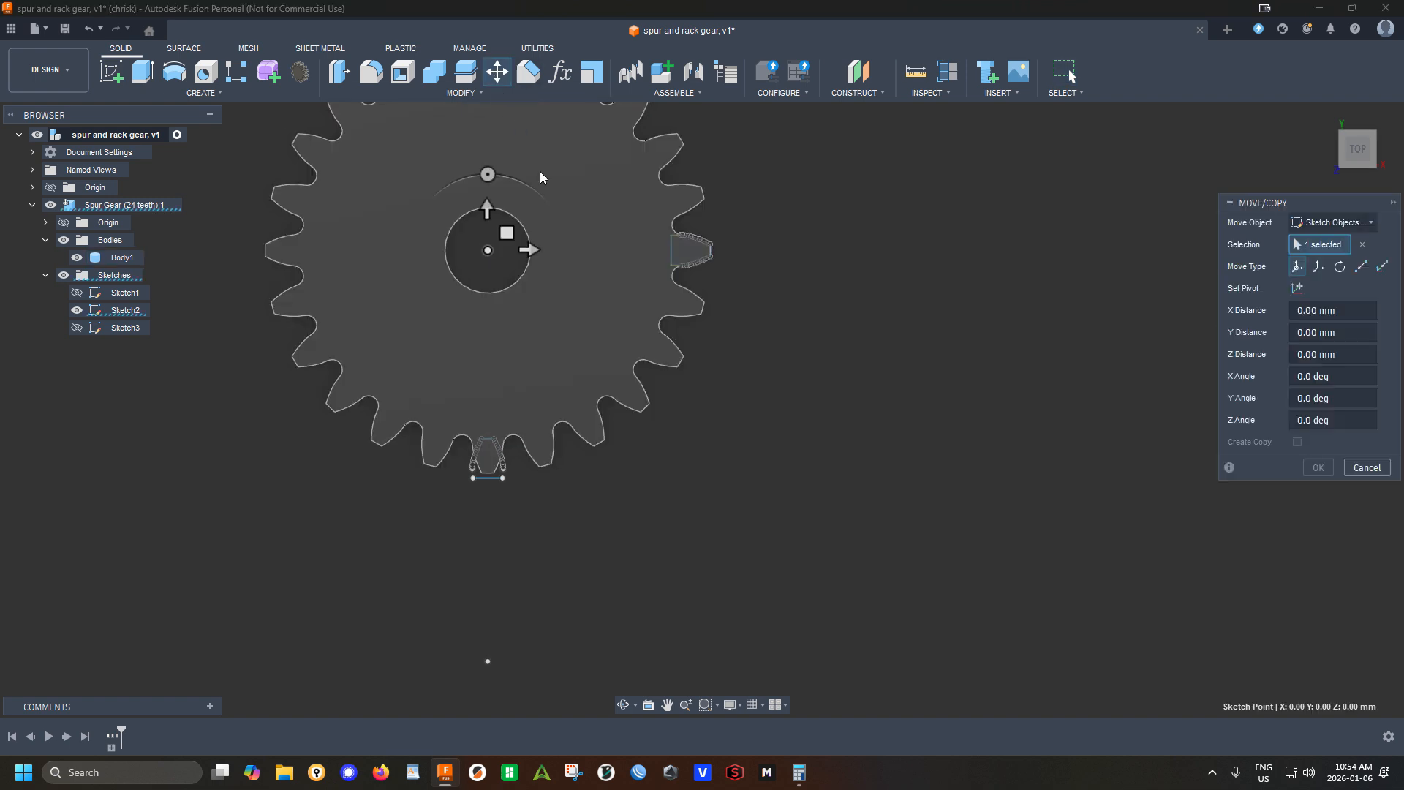
pyautogui.moveTo(488, 175); pyautogui.dragTo(502, 176)
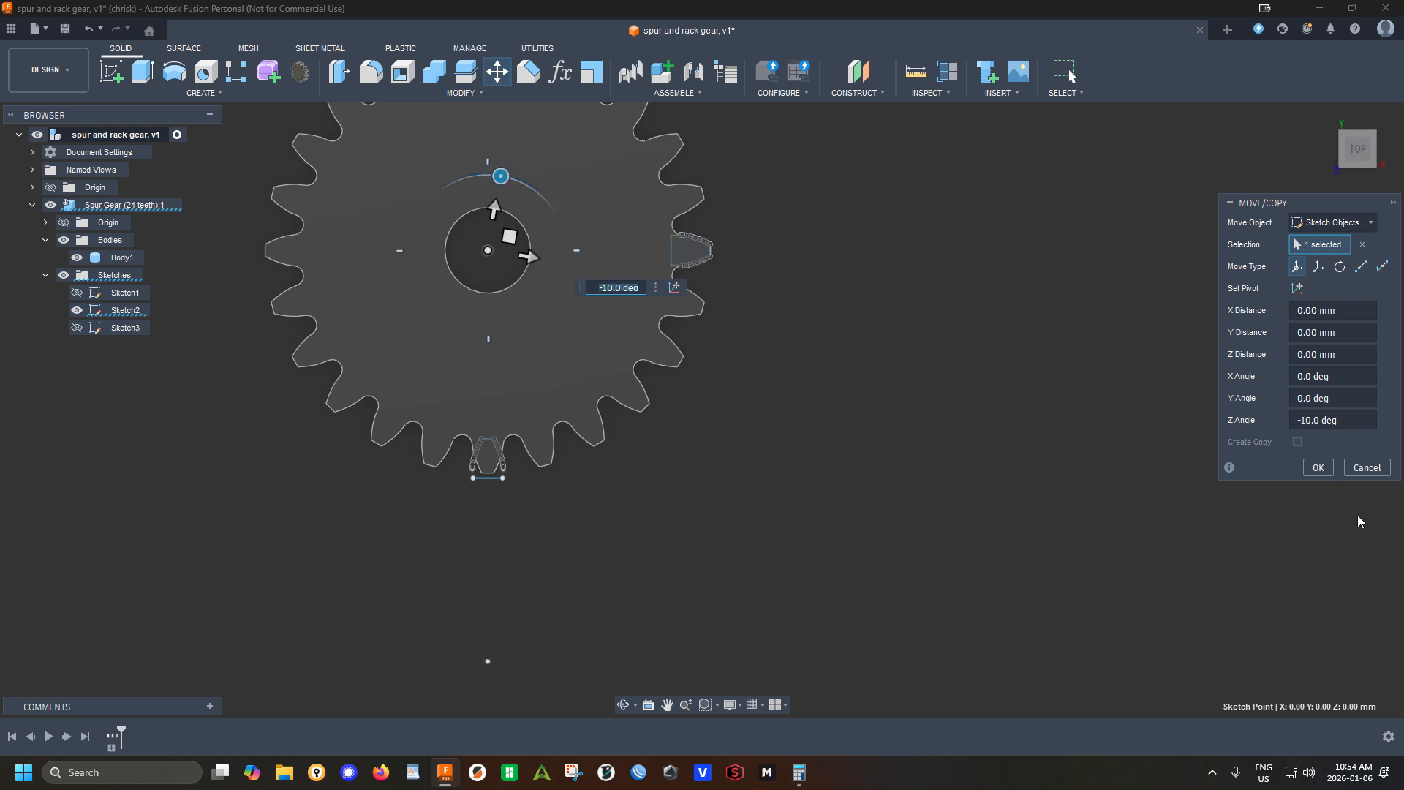
pyautogui.press('Return')
# Rotate the gear body 7.5 degrees about the Z axis through its centre with Move/Copy
pyautogui.click(499, 73)
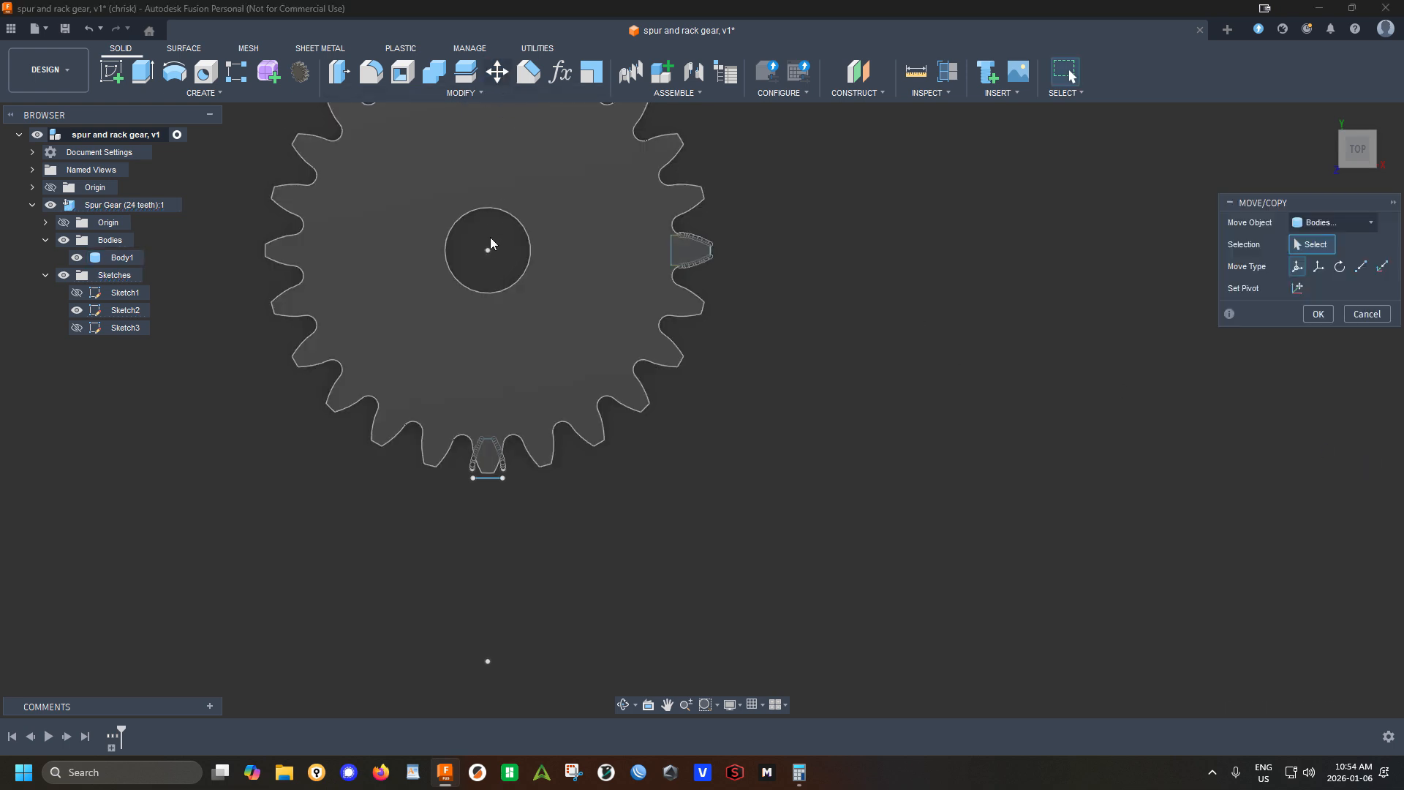
pyautogui.click(489, 250)
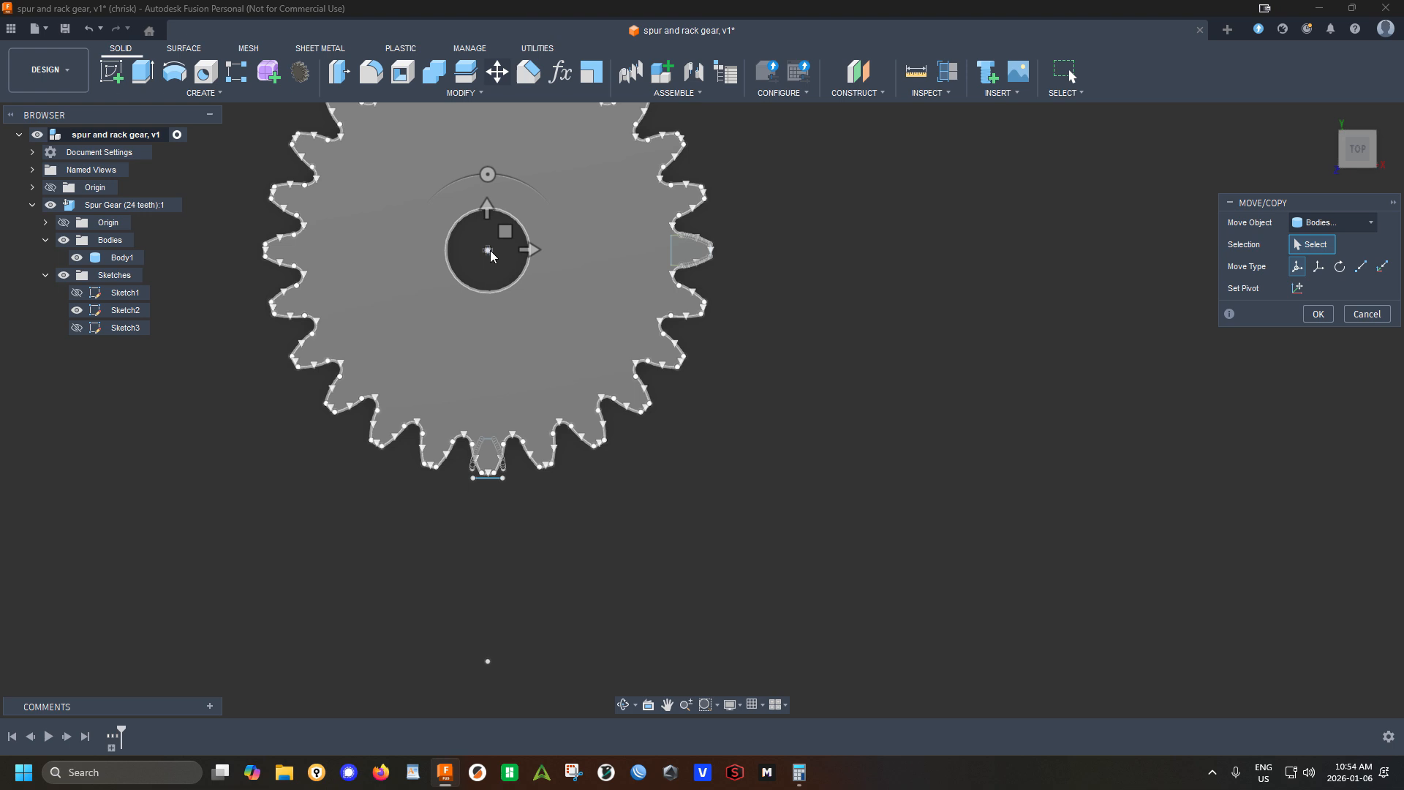
pyautogui.click(579, 256)
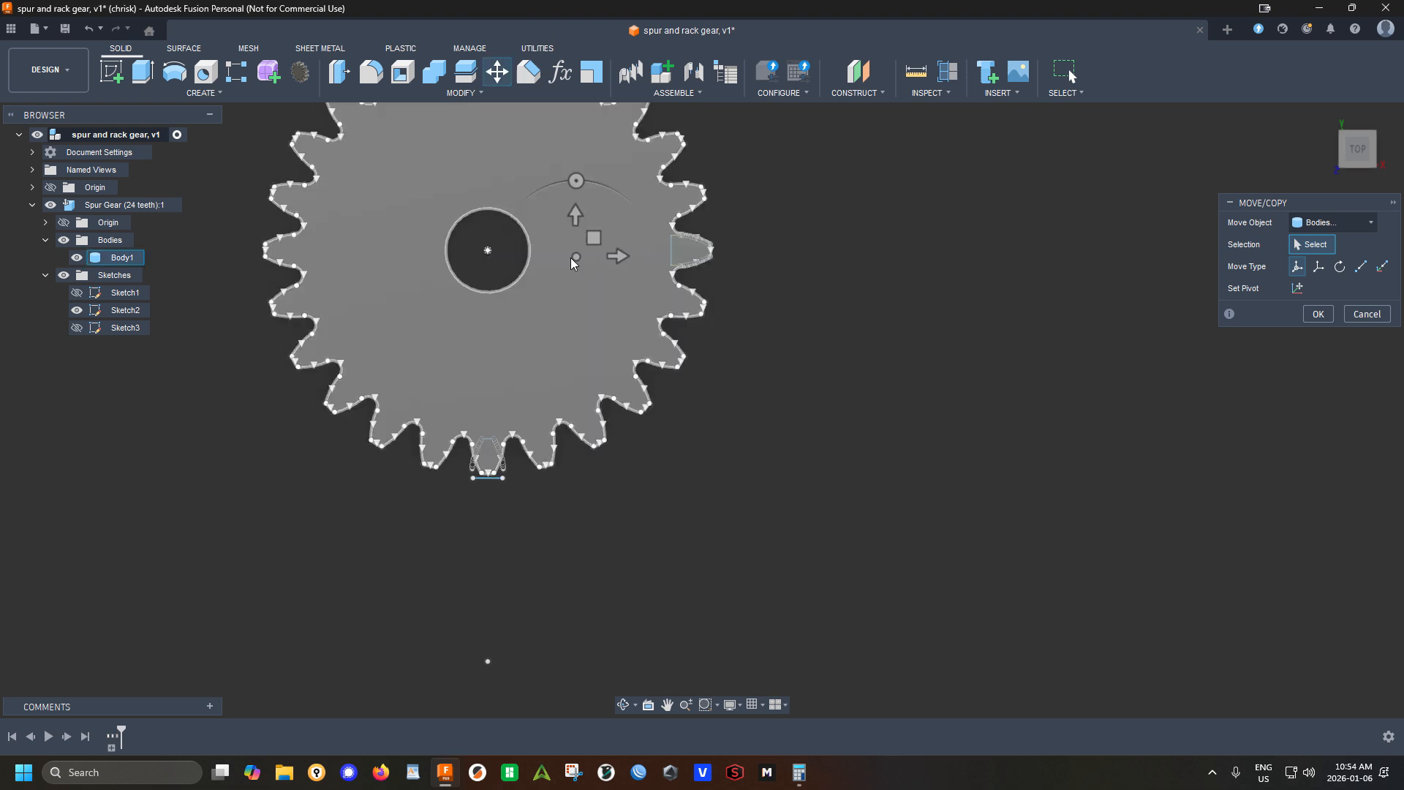
pyautogui.click(485, 191)
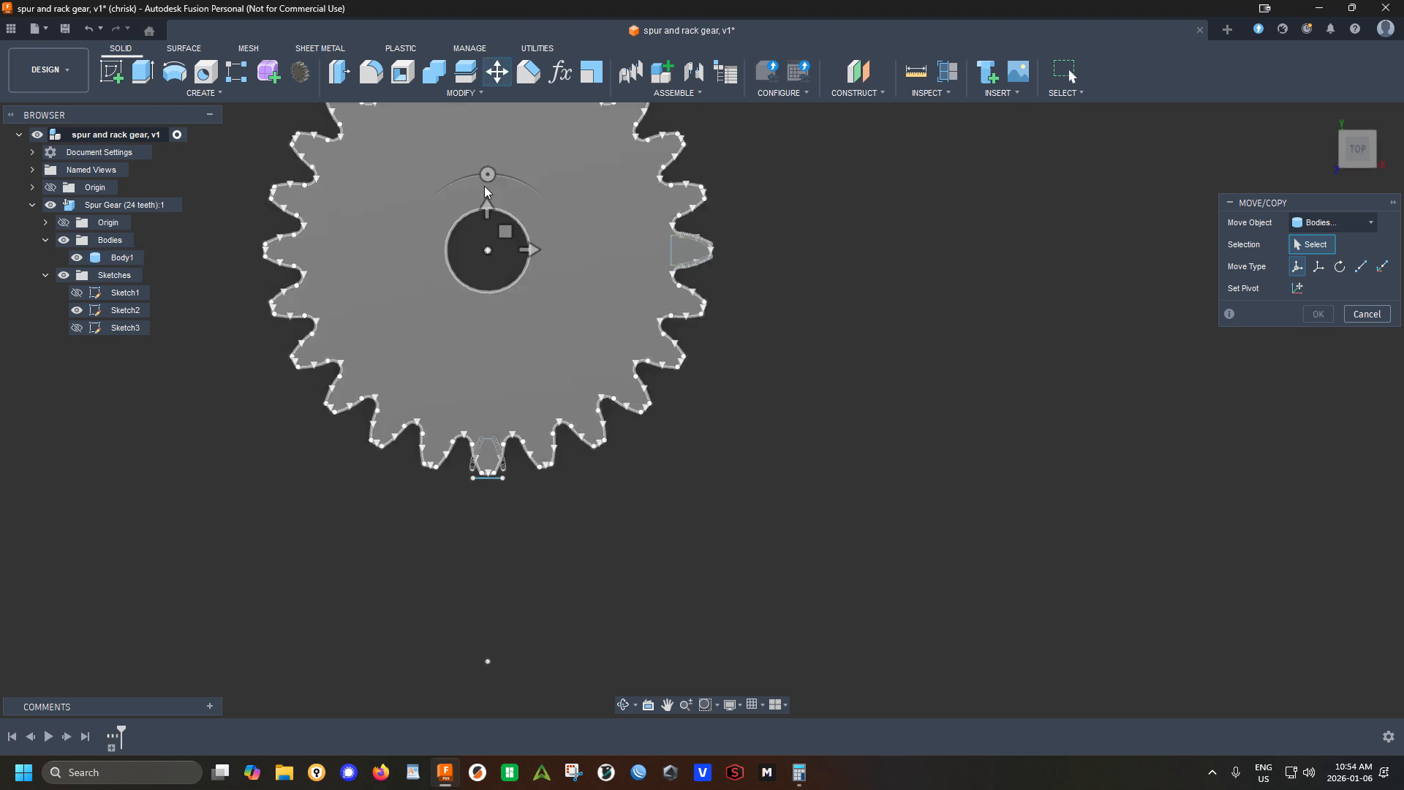
pyautogui.click(485, 195)
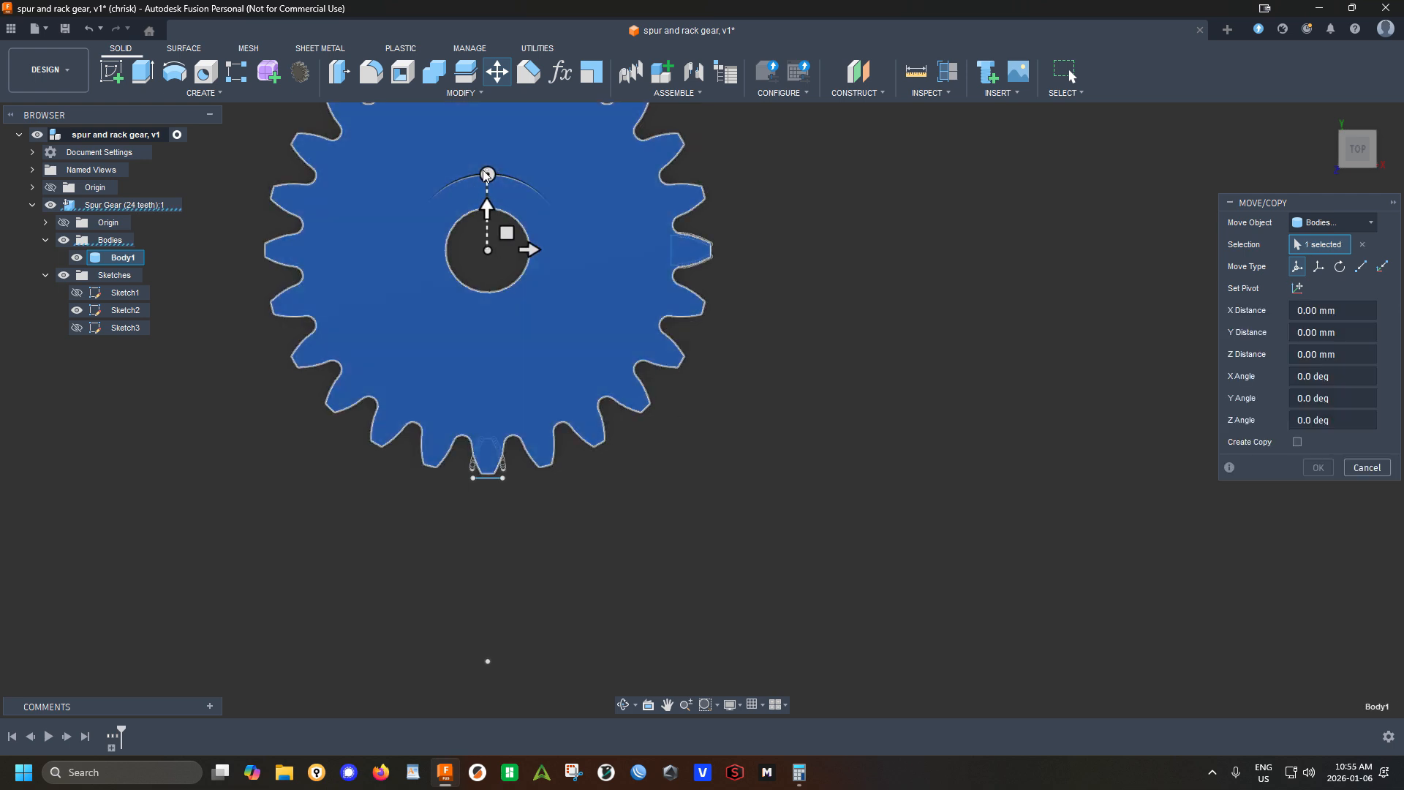
pyautogui.click(487, 174)
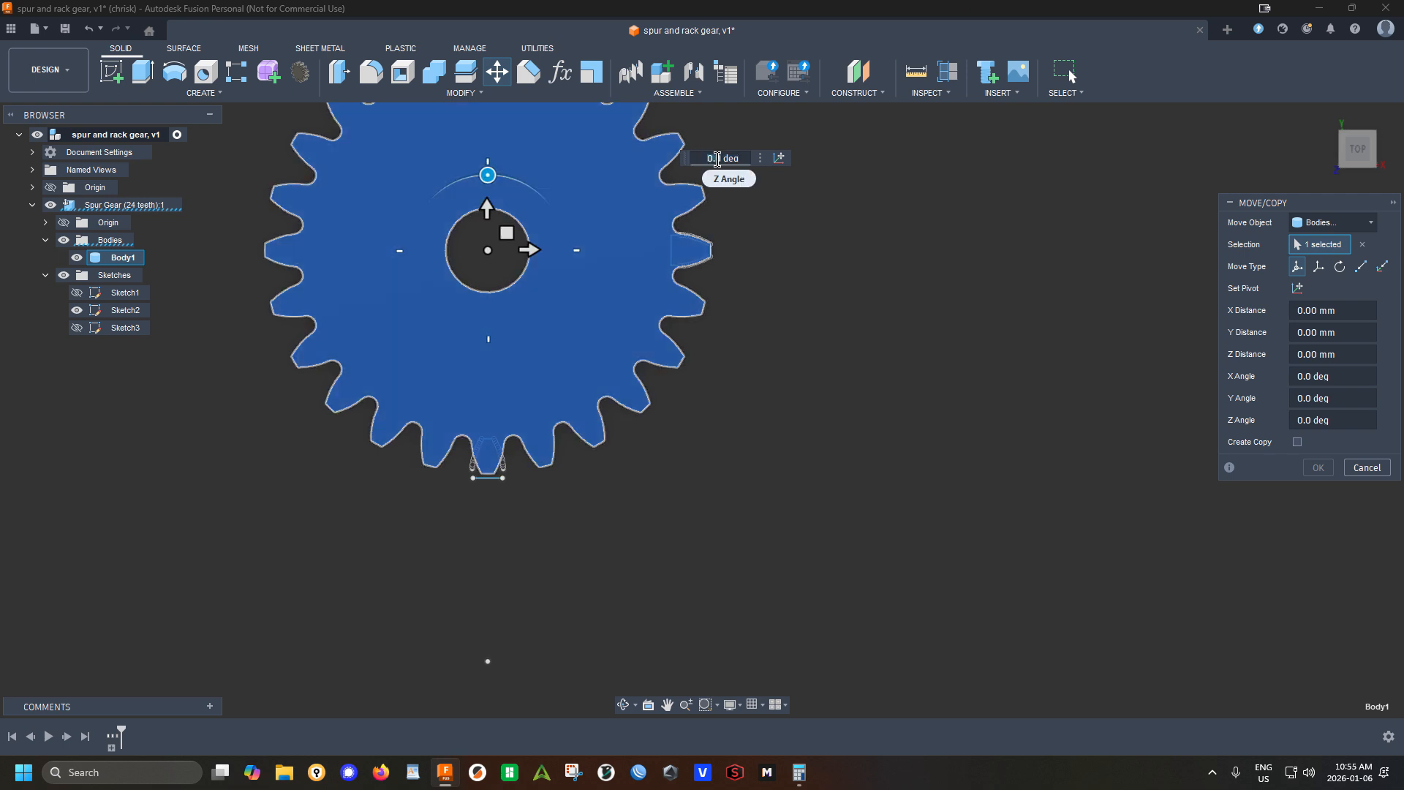
pyautogui.write('7')
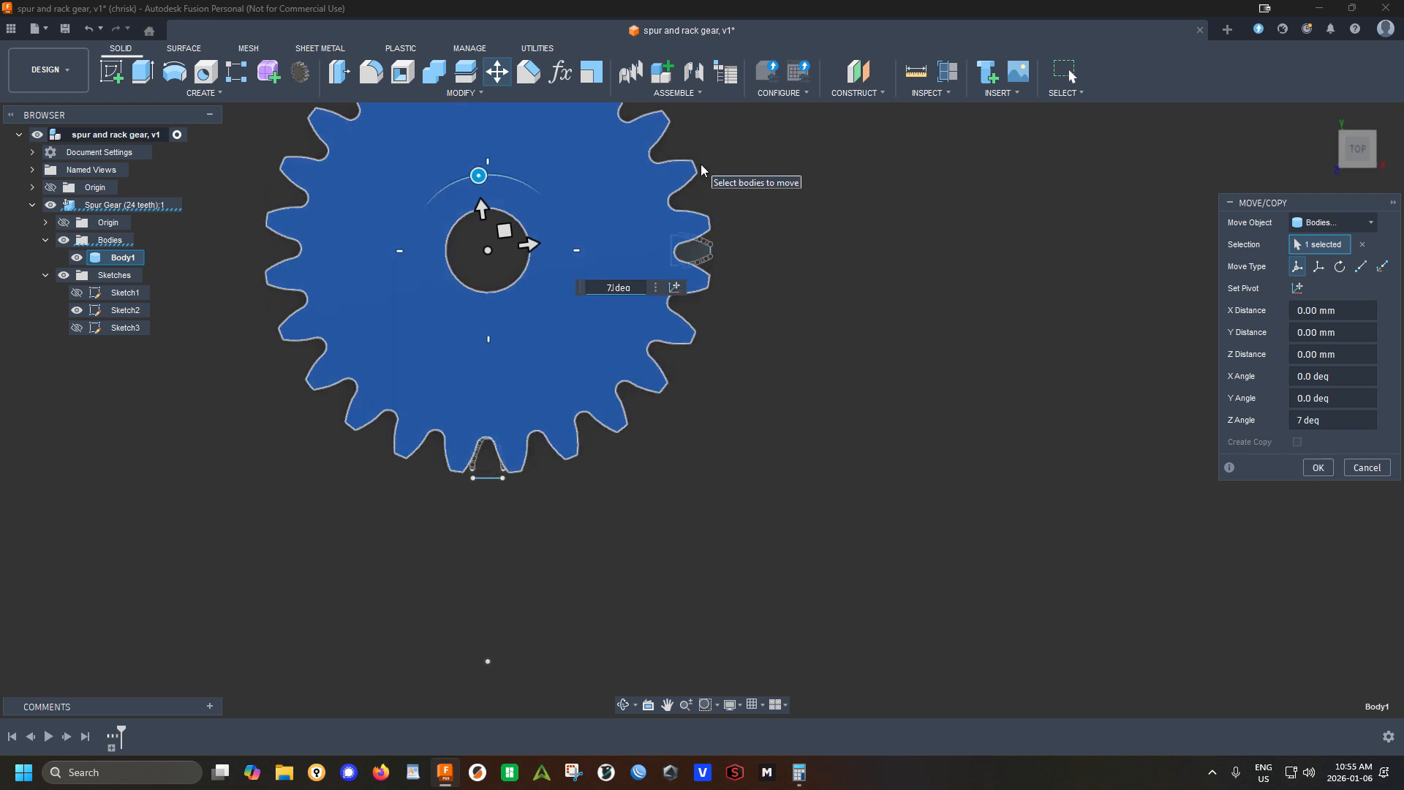
pyautogui.write('.5')
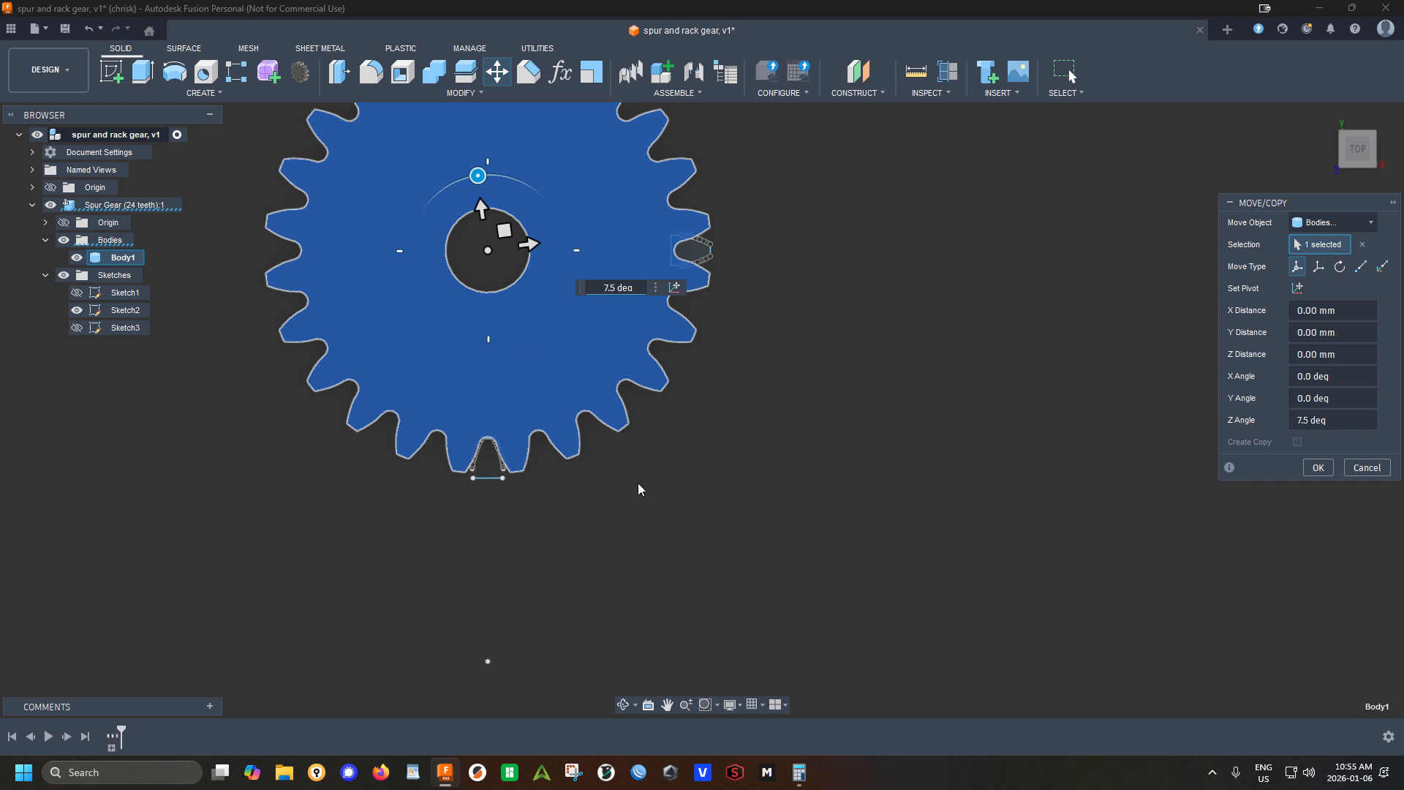
pyautogui.click(1318, 467)
# Edit Sketch2 and extend the short base line below the copied tooth profile in both directions
pyautogui.scroll(6, 527, 472)
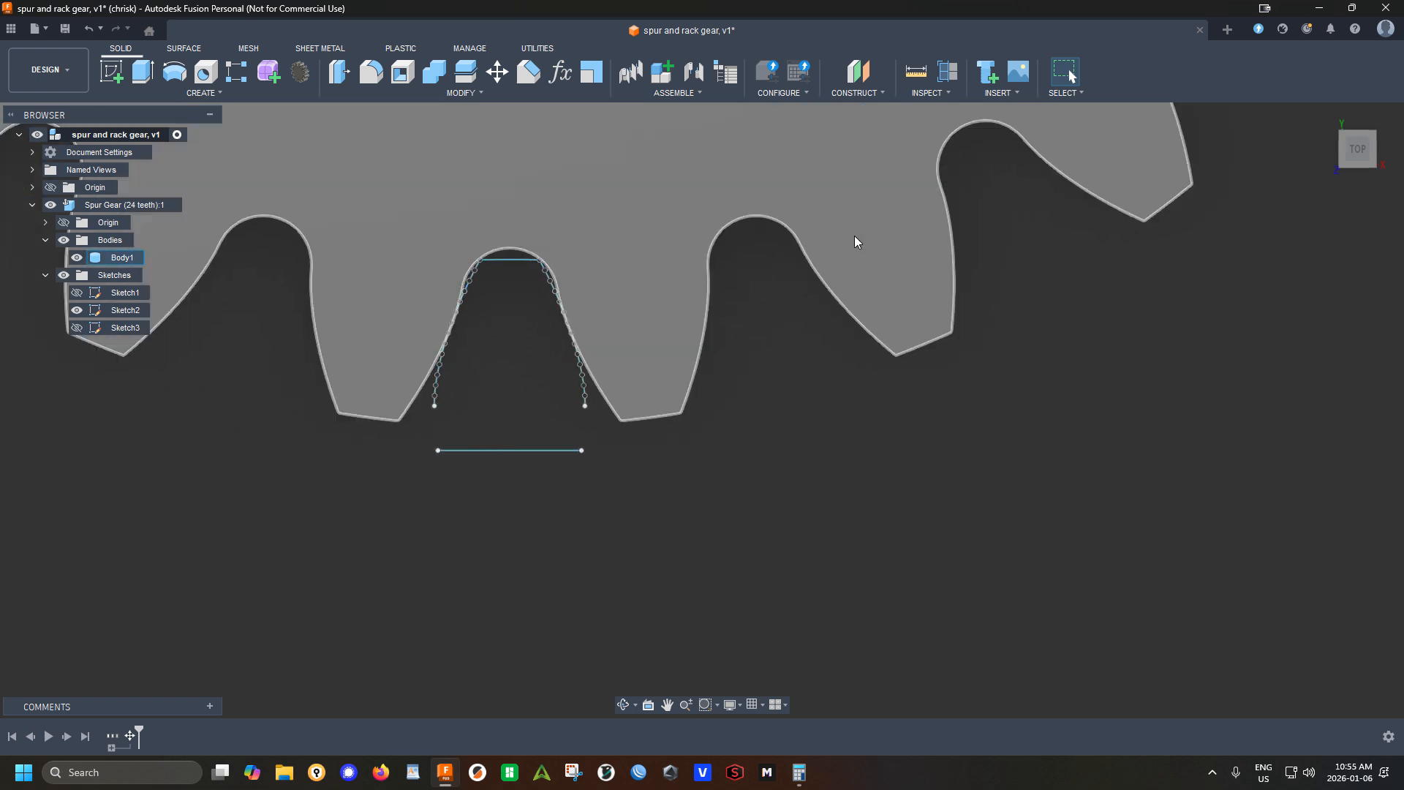
pyautogui.rightClick(120, 308)
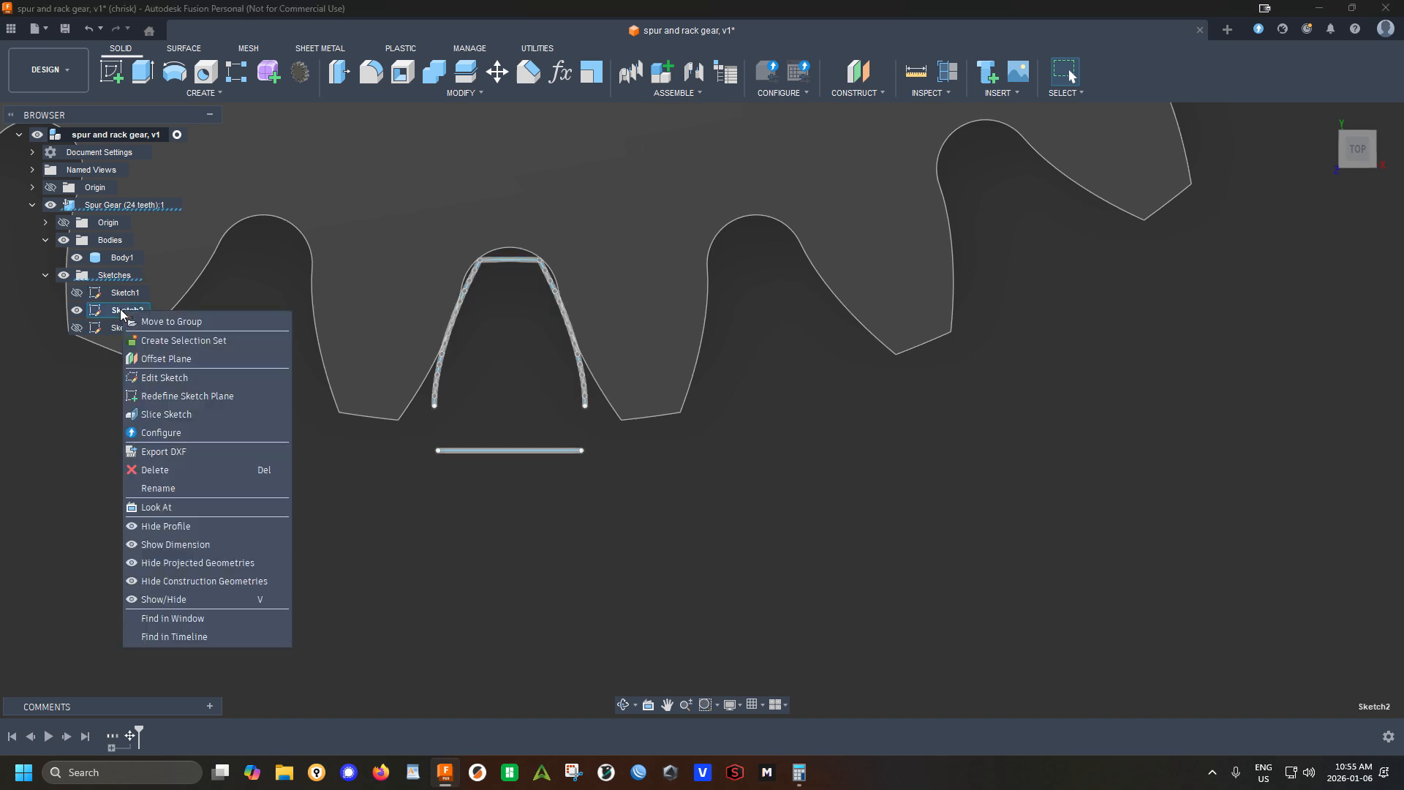
pyautogui.click(162, 378)
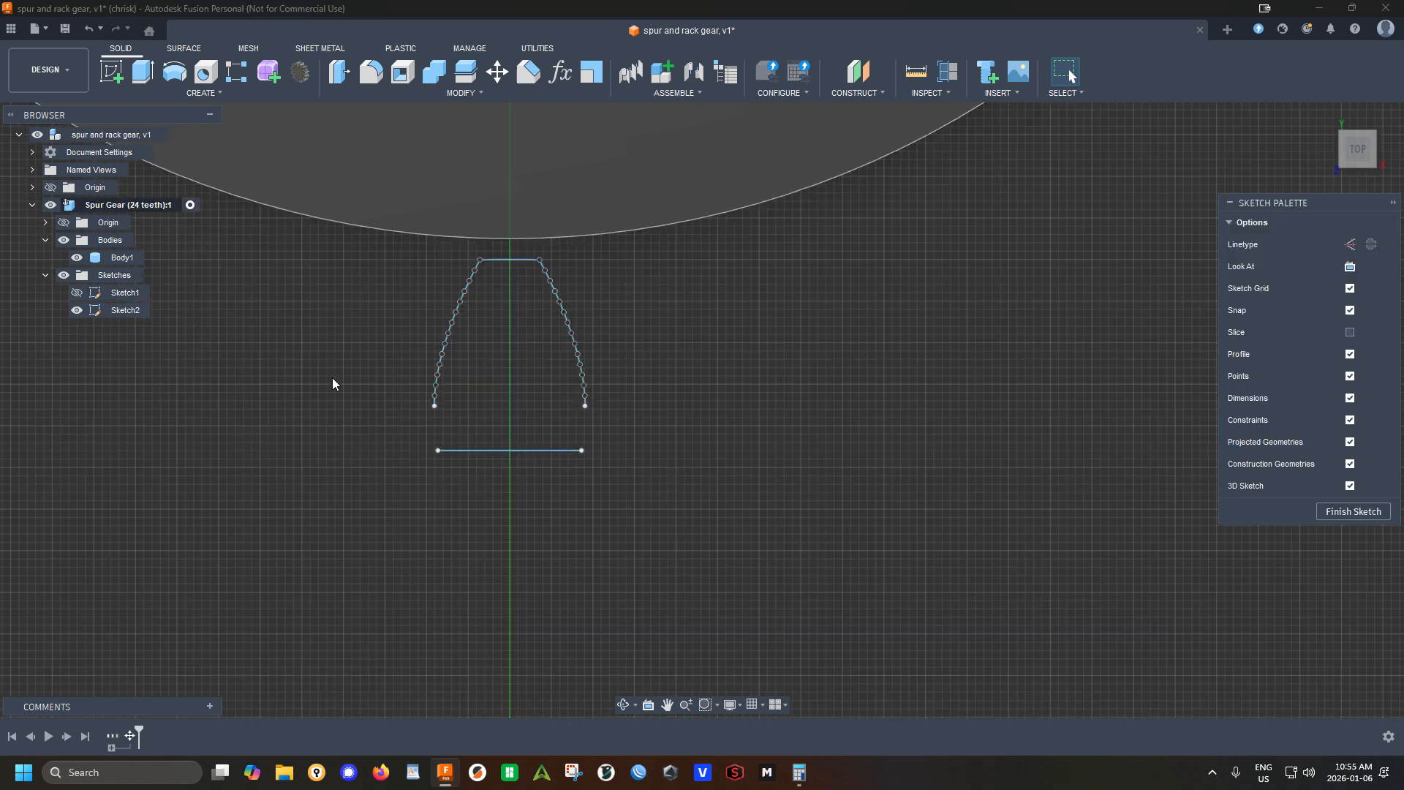
pyautogui.scroll(2, 506, 479)
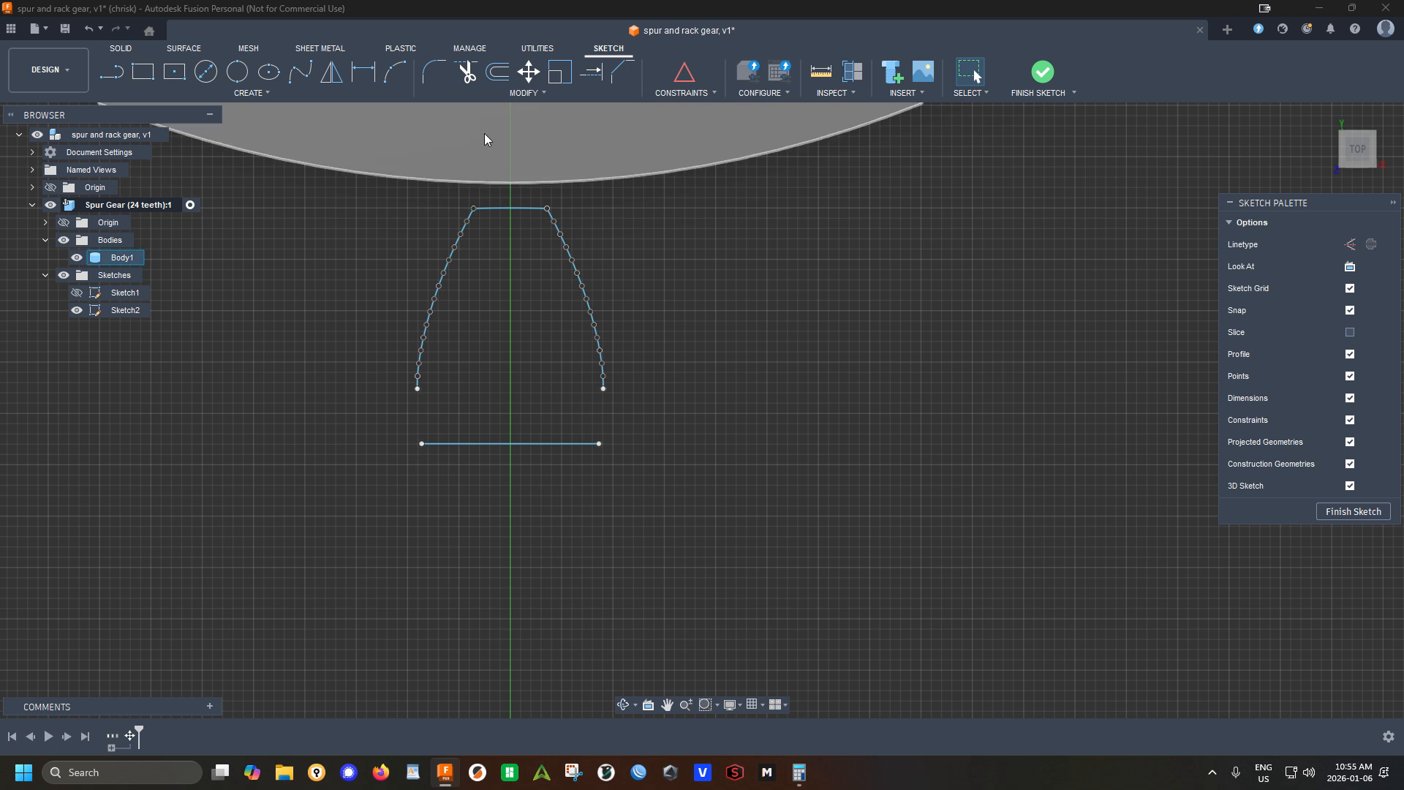
pyautogui.click(592, 71)
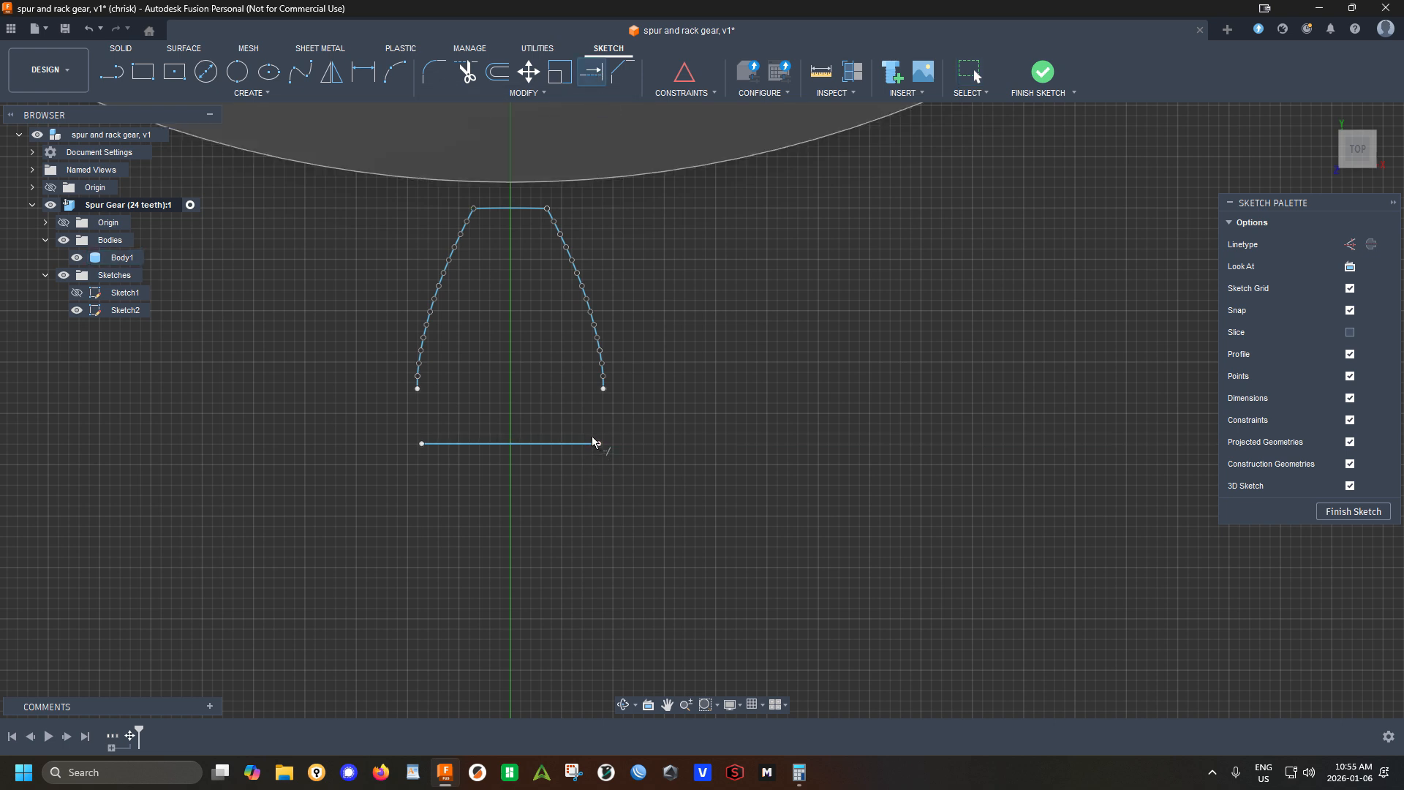
pyautogui.click(594, 444)
pyautogui.click(453, 444)
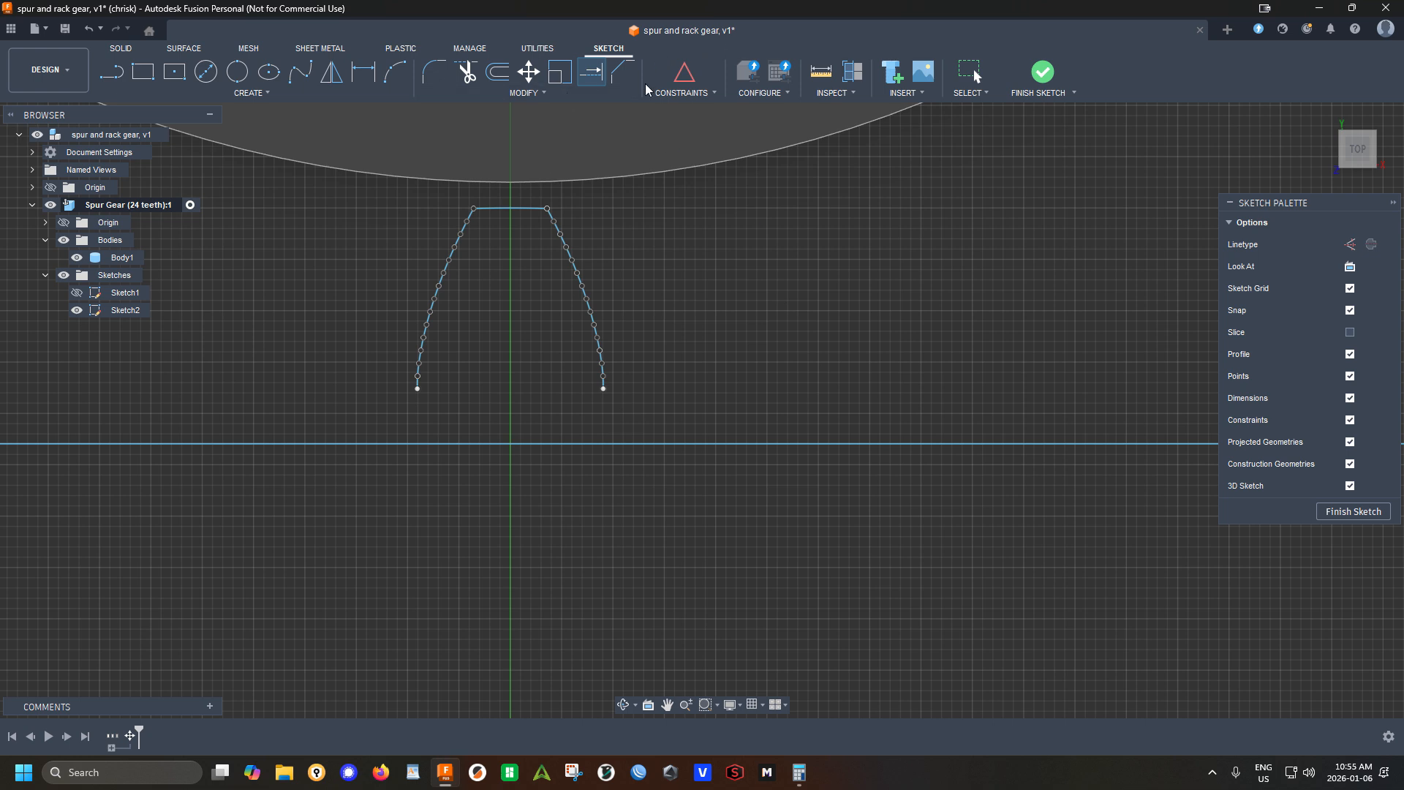
pyautogui.click(563, 93)
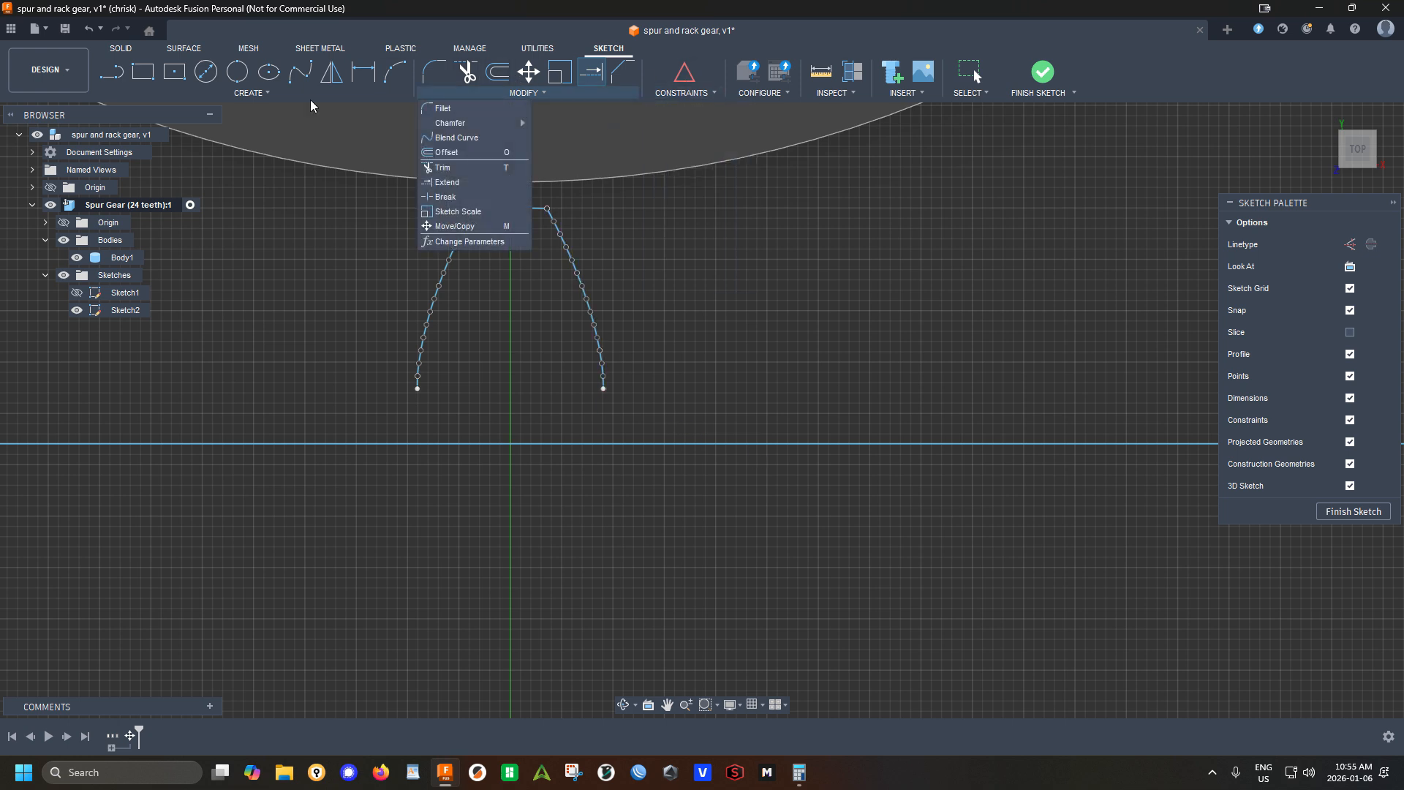
pyautogui.click(293, 274)
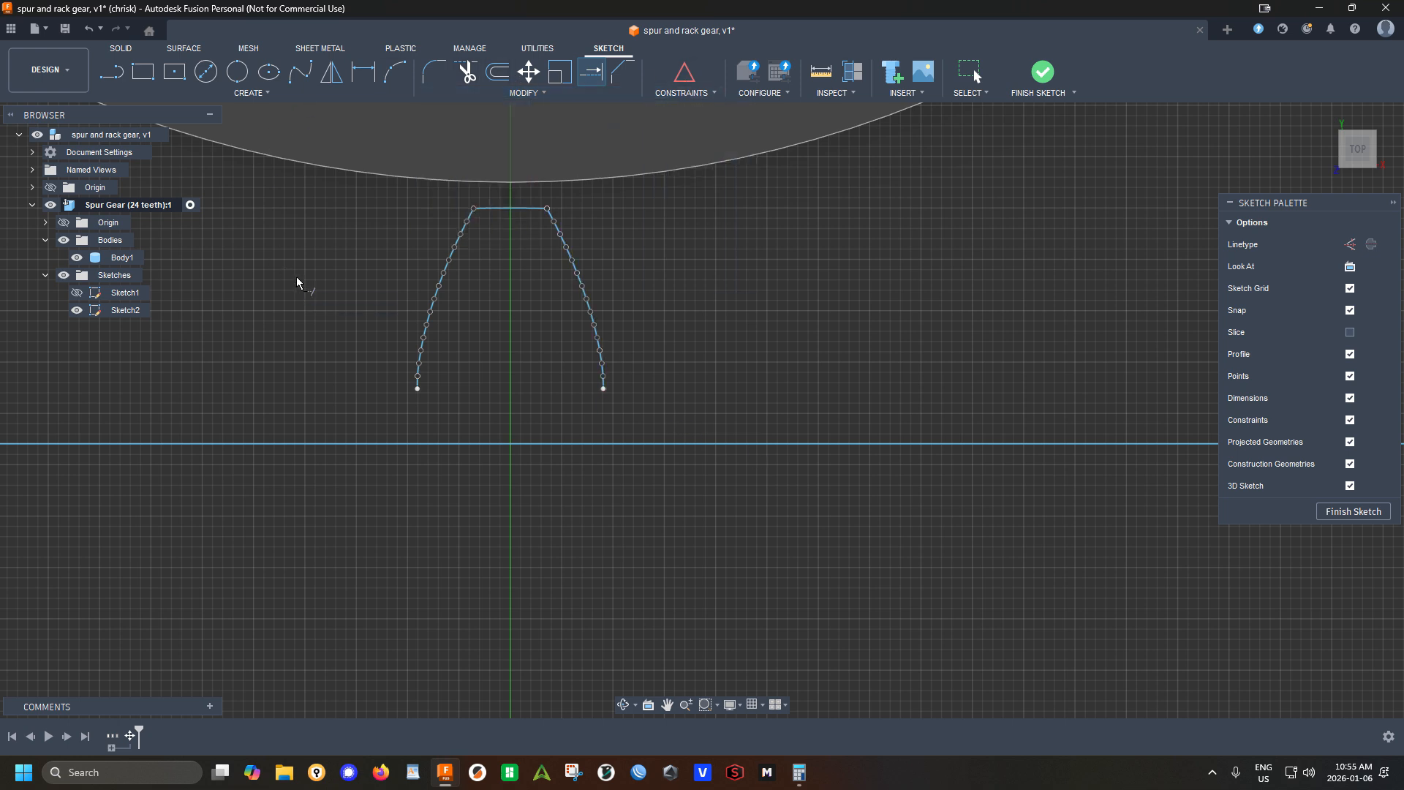
# Draw a line about 0.54 mm long from each open tooth flank end down to the base line, tangent to the flank
pyautogui.click(111, 71)
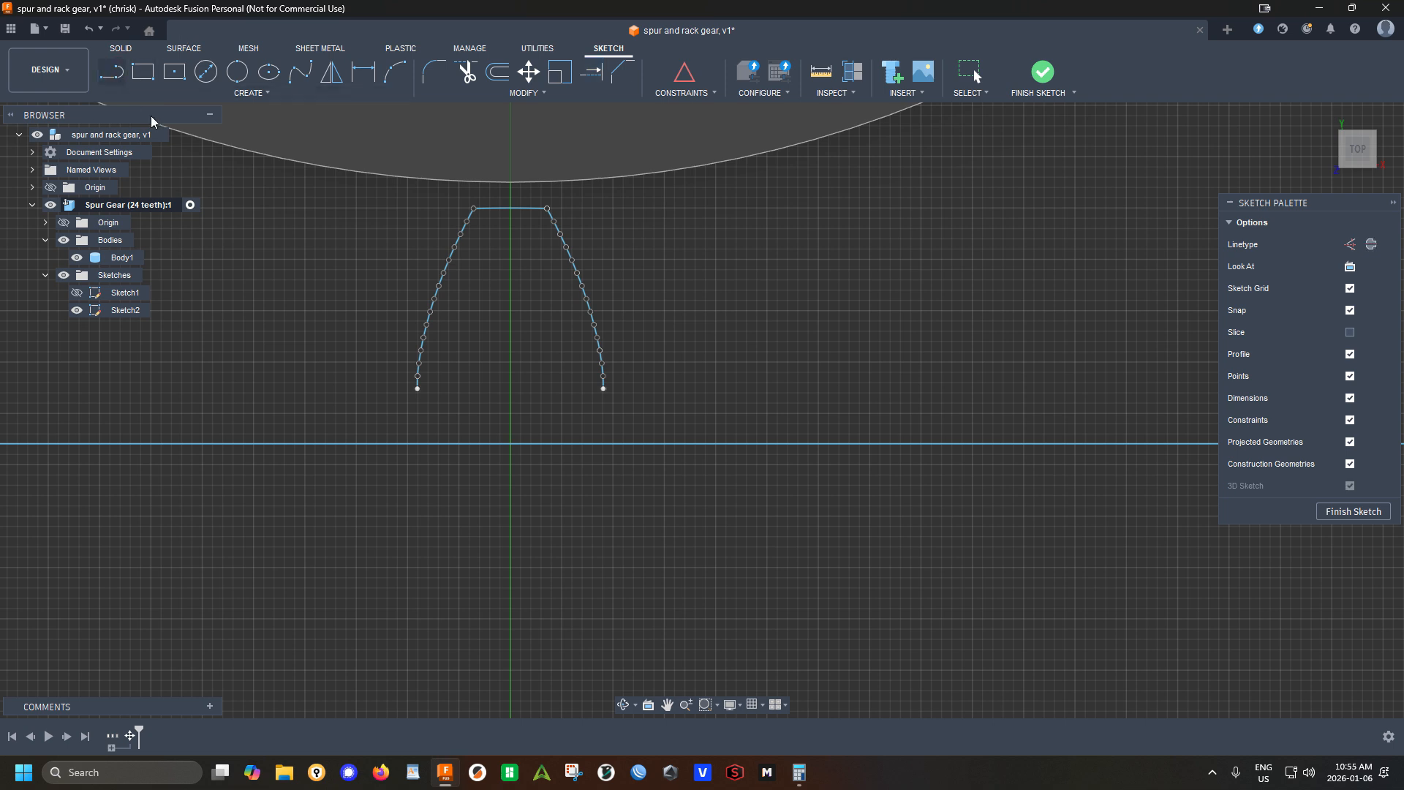
pyautogui.click(417, 390)
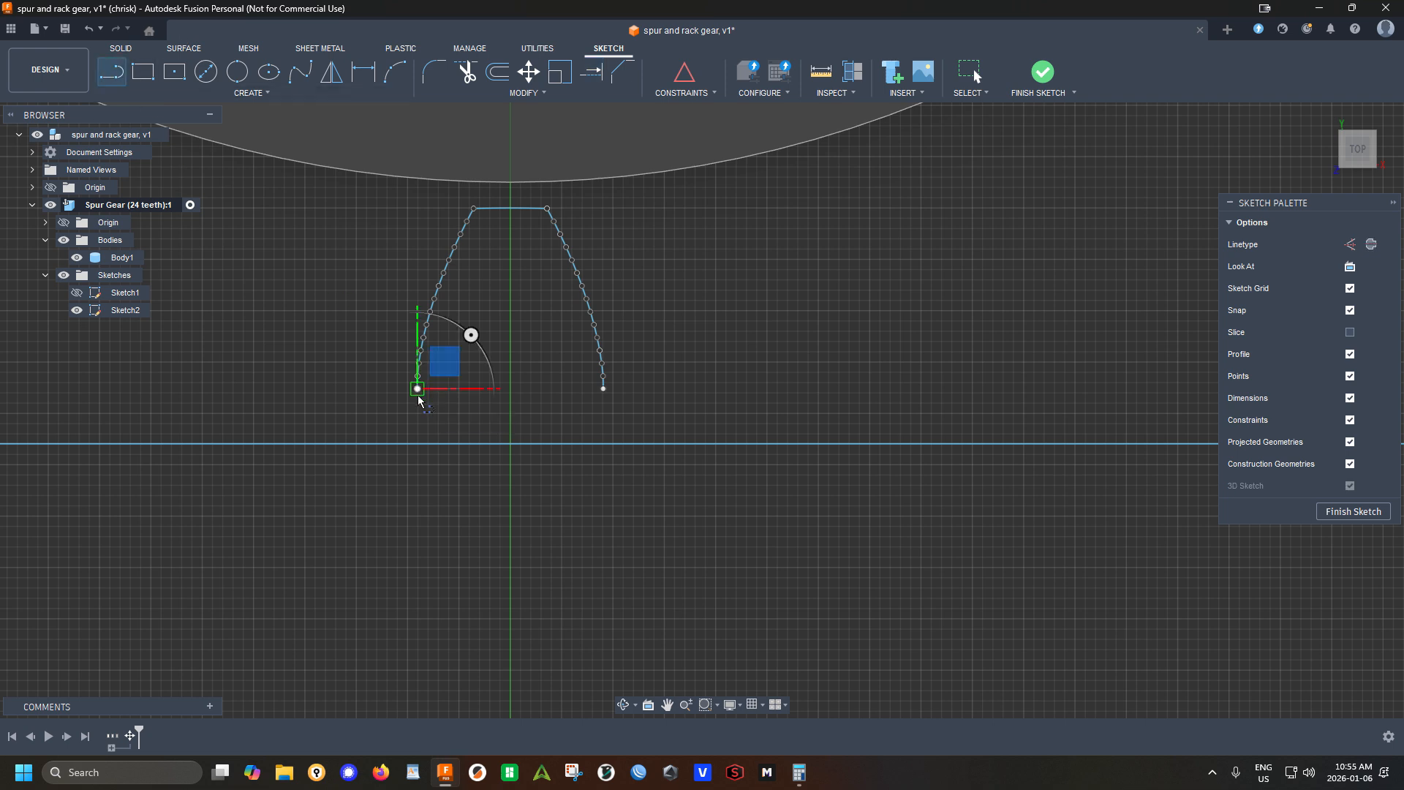
pyautogui.doubleClick(417, 444)
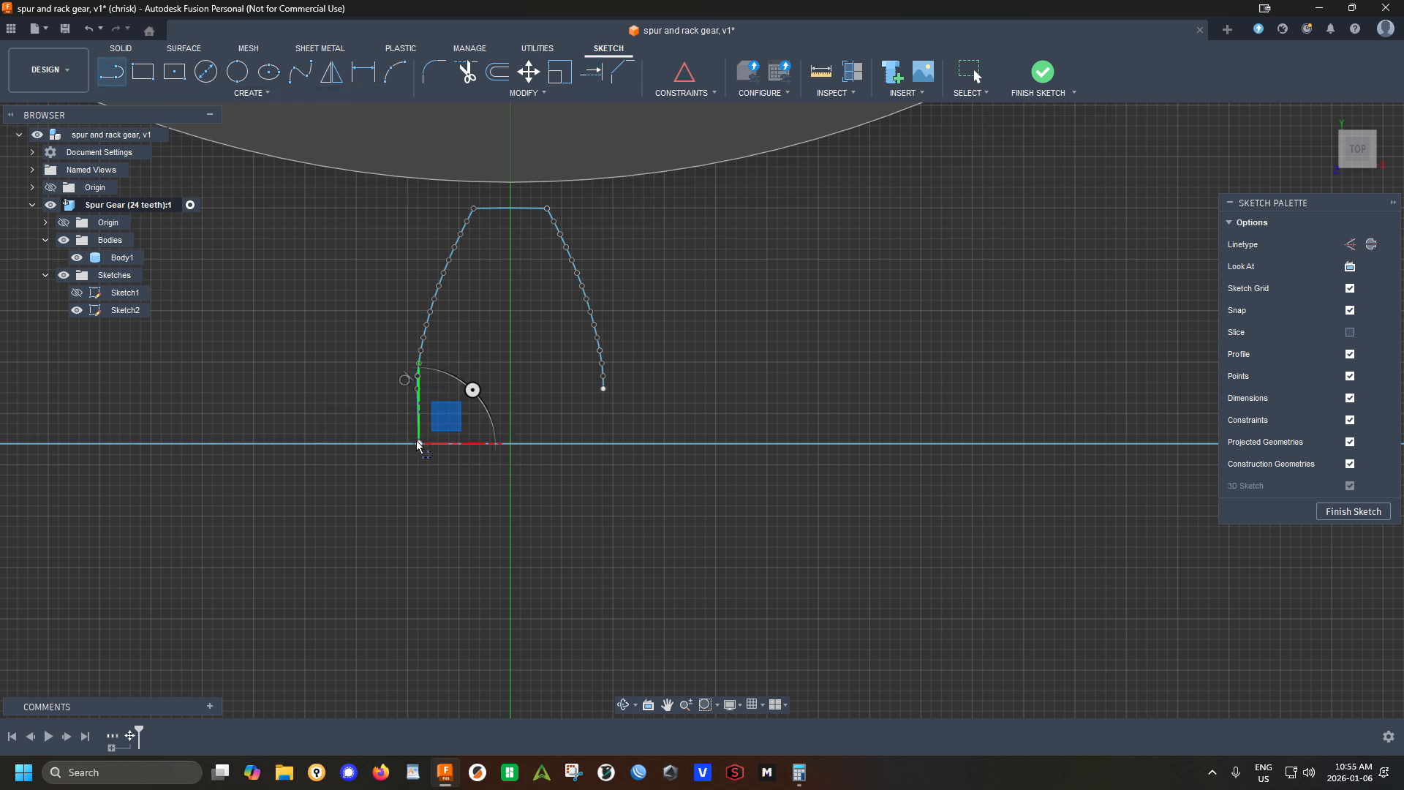
pyautogui.click(603, 389)
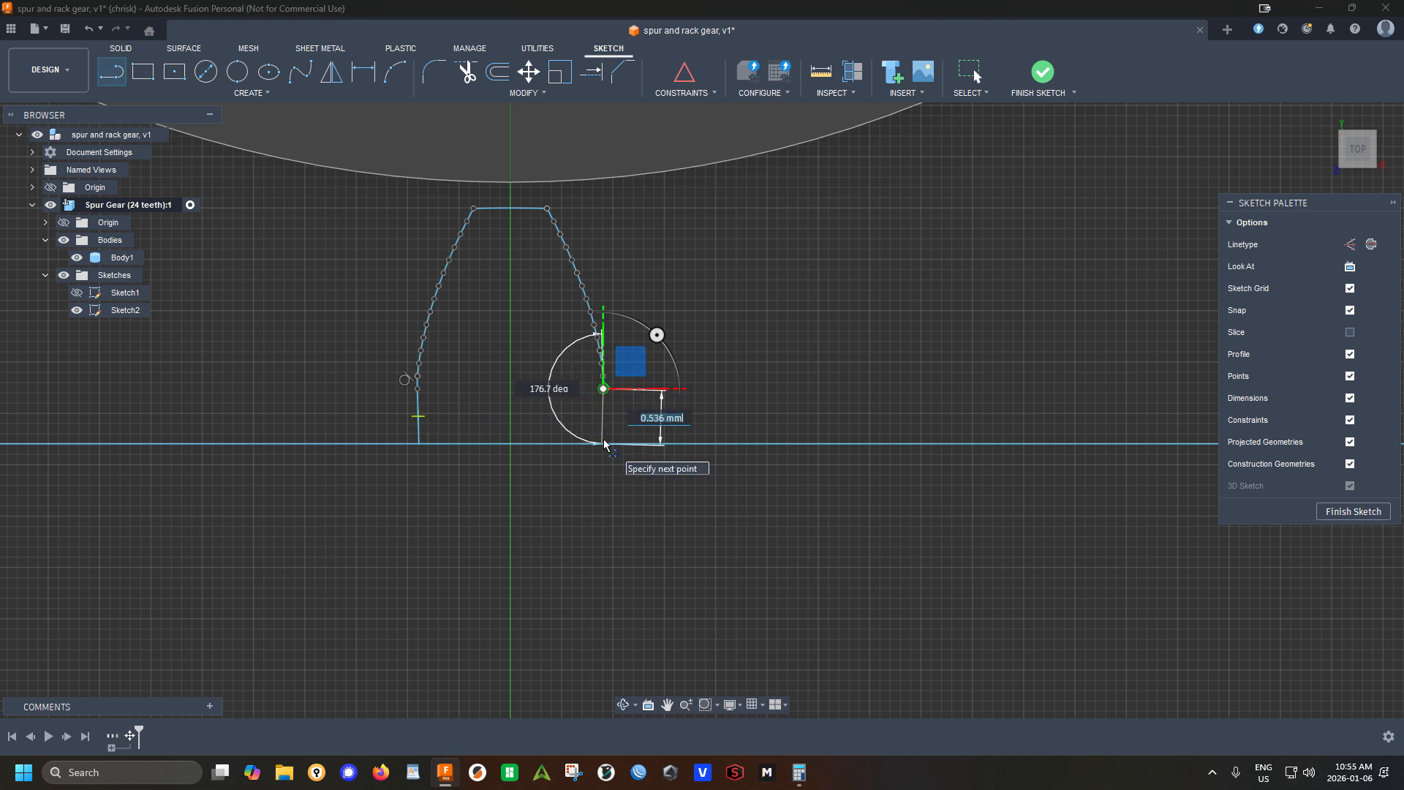
pyautogui.click(603, 443)
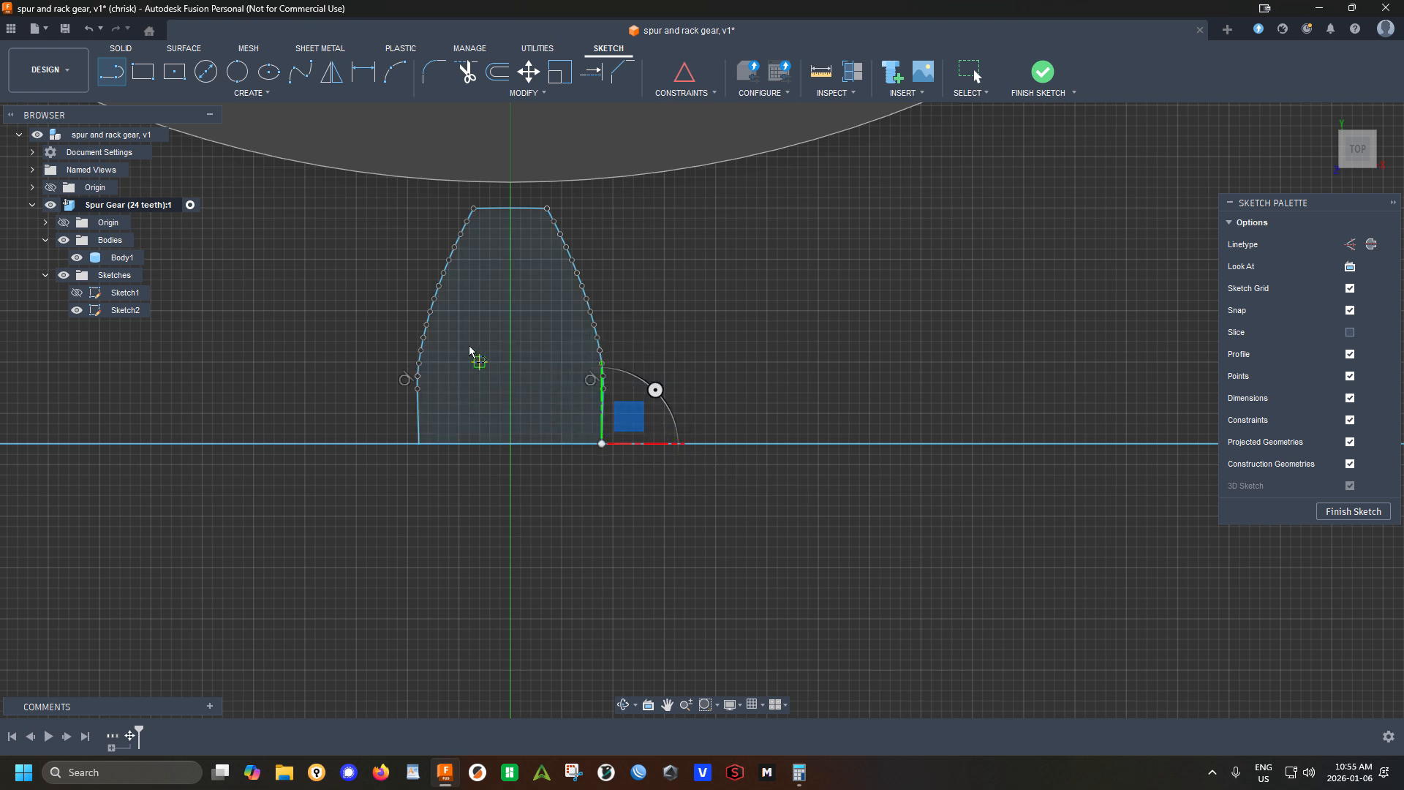
pyautogui.press('Escape')
# Trim away the part of the base line that lies between the two tooth flanks
pyautogui.scroll(2, 555, 436)
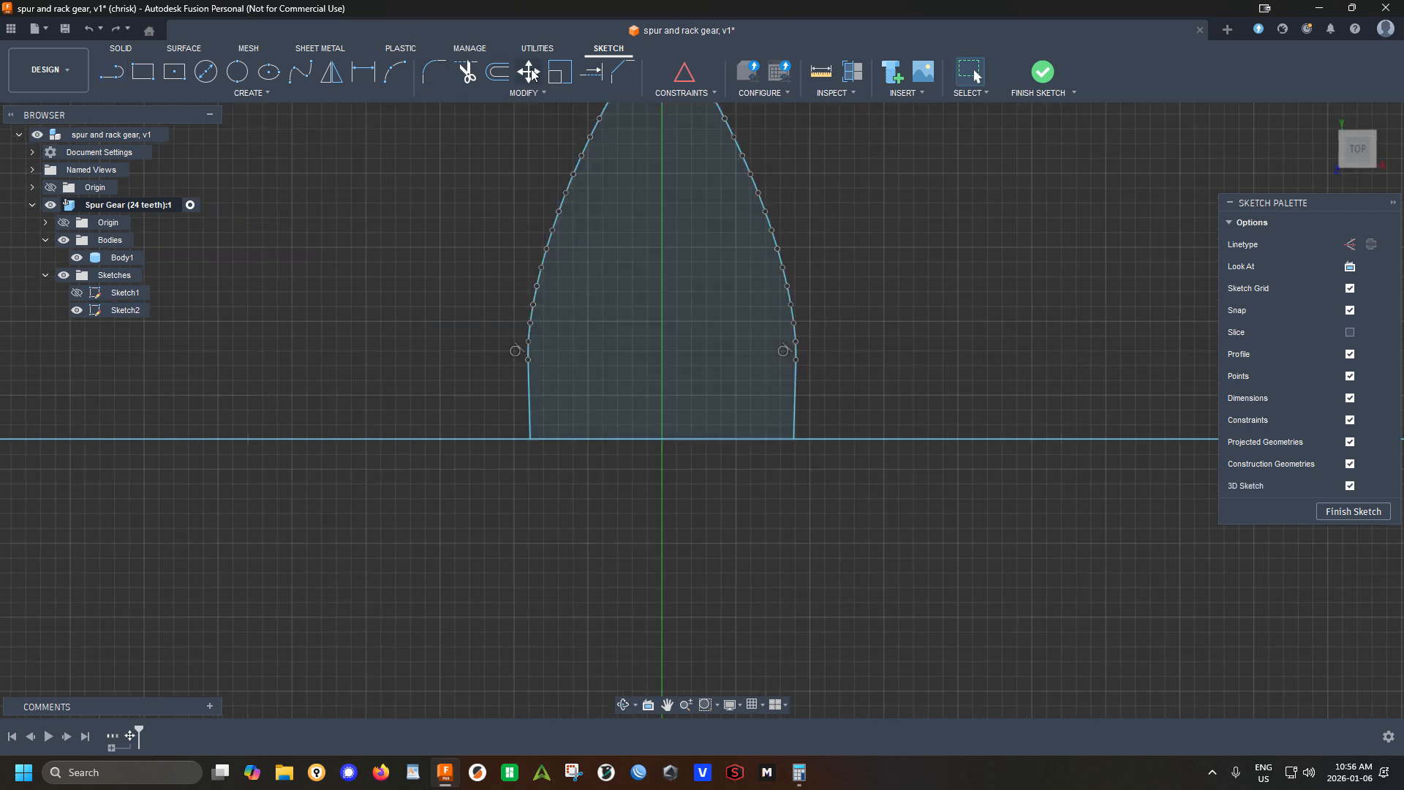
pyautogui.click(467, 71)
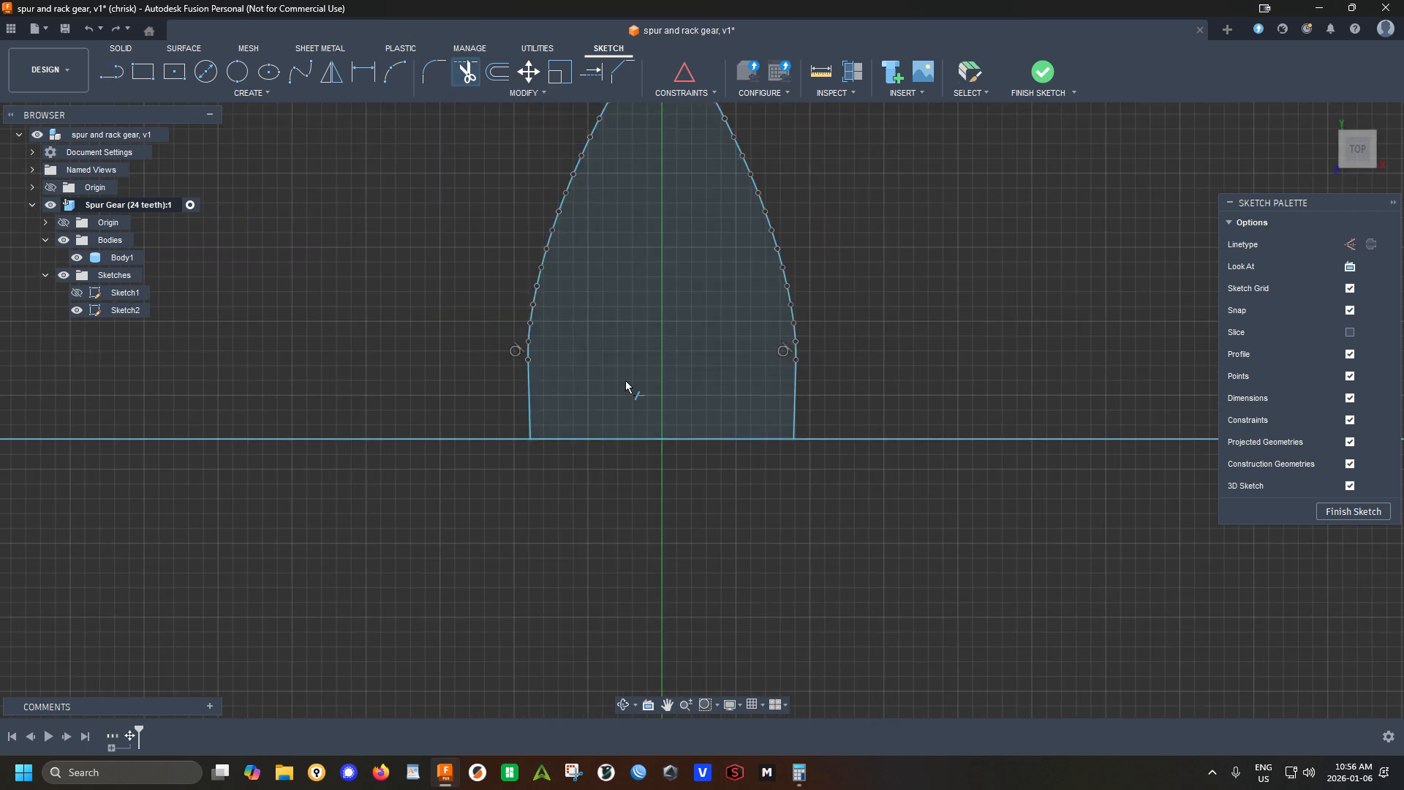
pyautogui.click(644, 438)
# Fillet both corners between the tooth flanks and the base line with a 0.40 mm radius
pyautogui.click(439, 73)
pyautogui.click(528, 426)
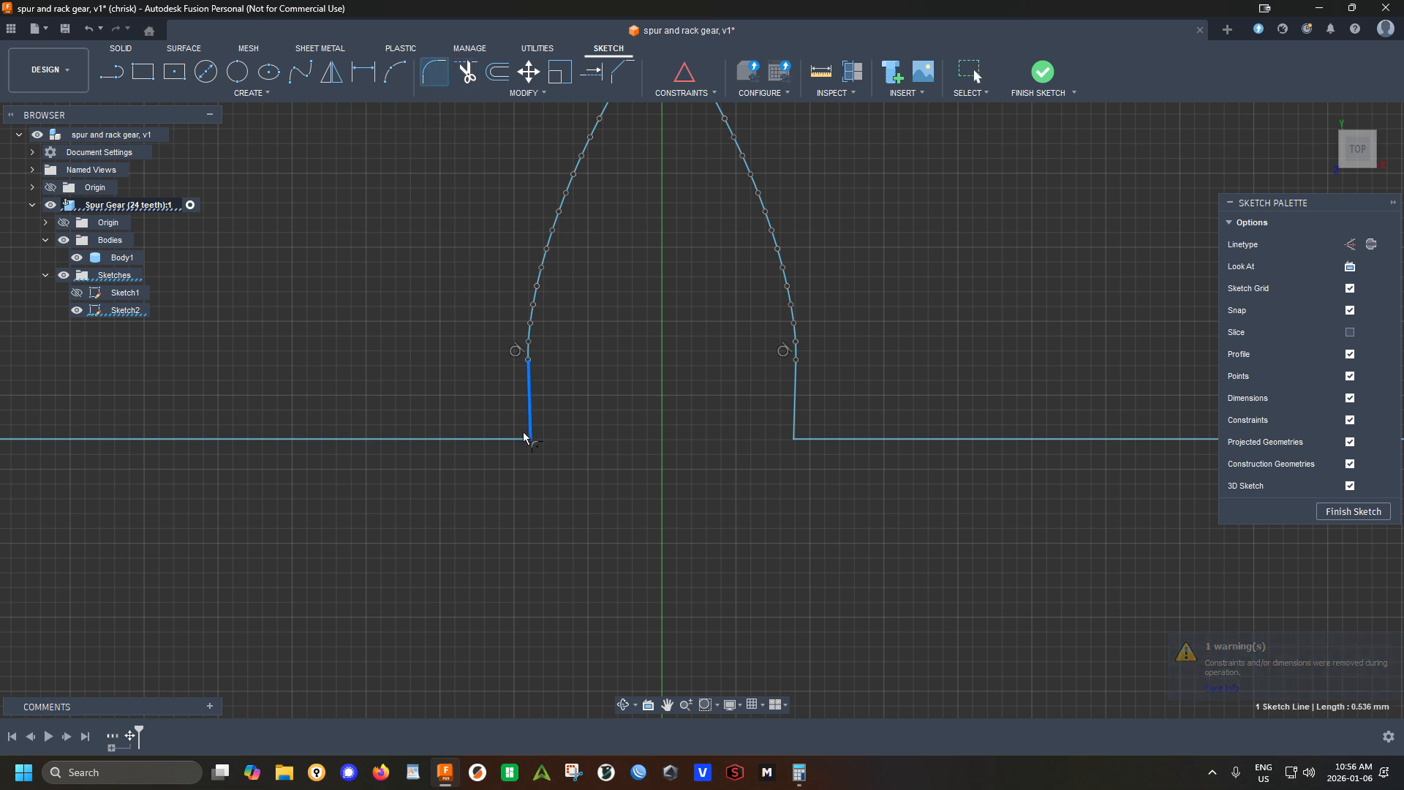
pyautogui.click(514, 438)
pyautogui.moveTo(532, 443); pyautogui.dragTo(521, 427)
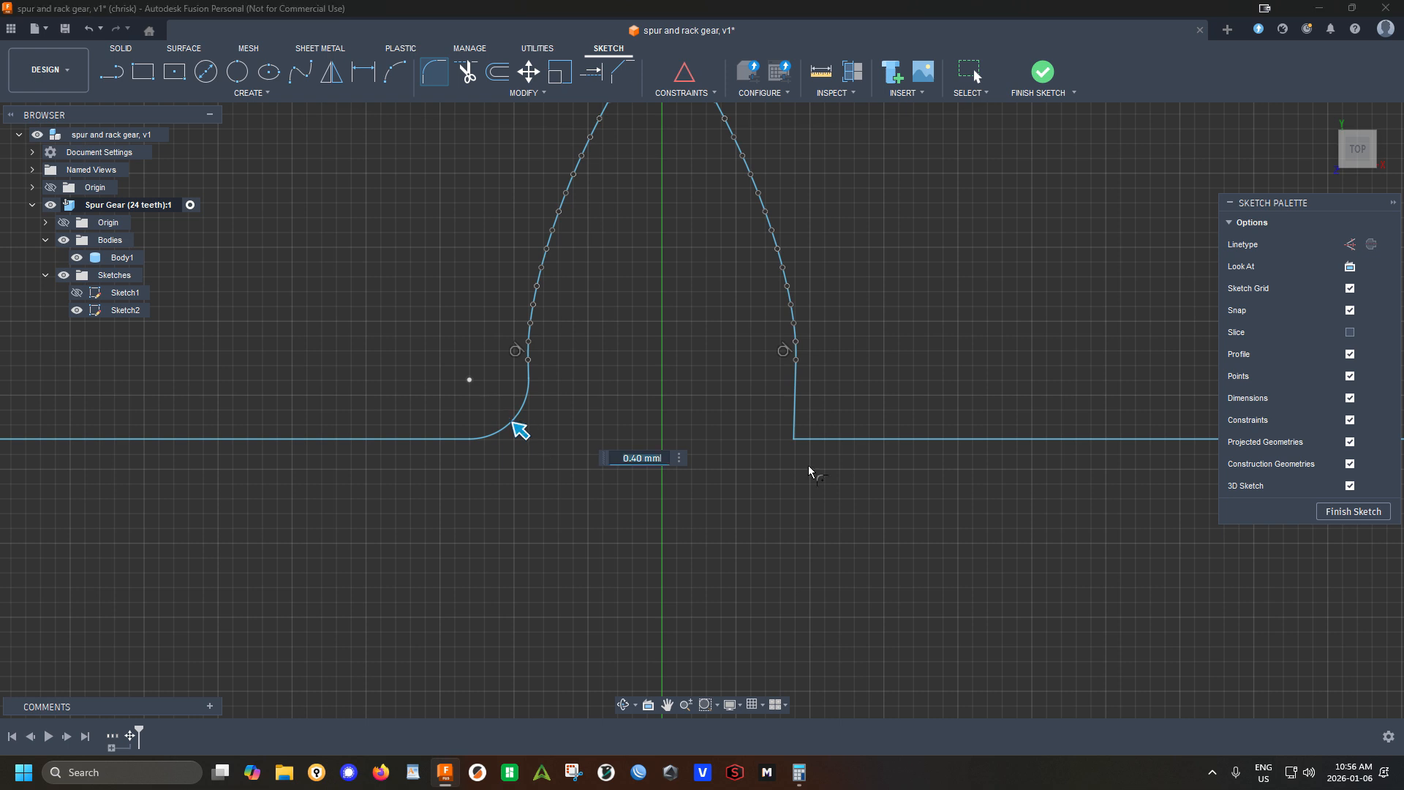
pyautogui.click(796, 428)
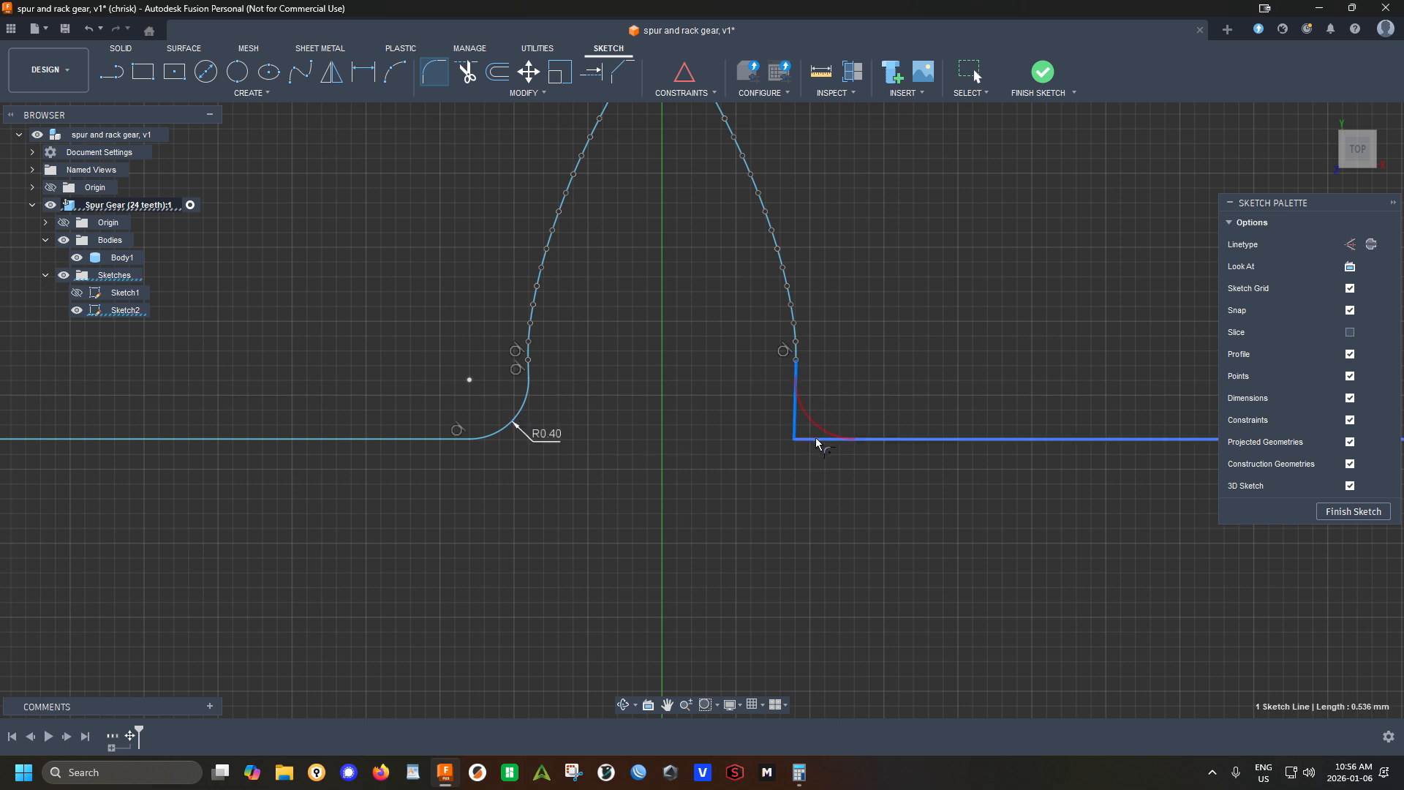
pyautogui.click(820, 439)
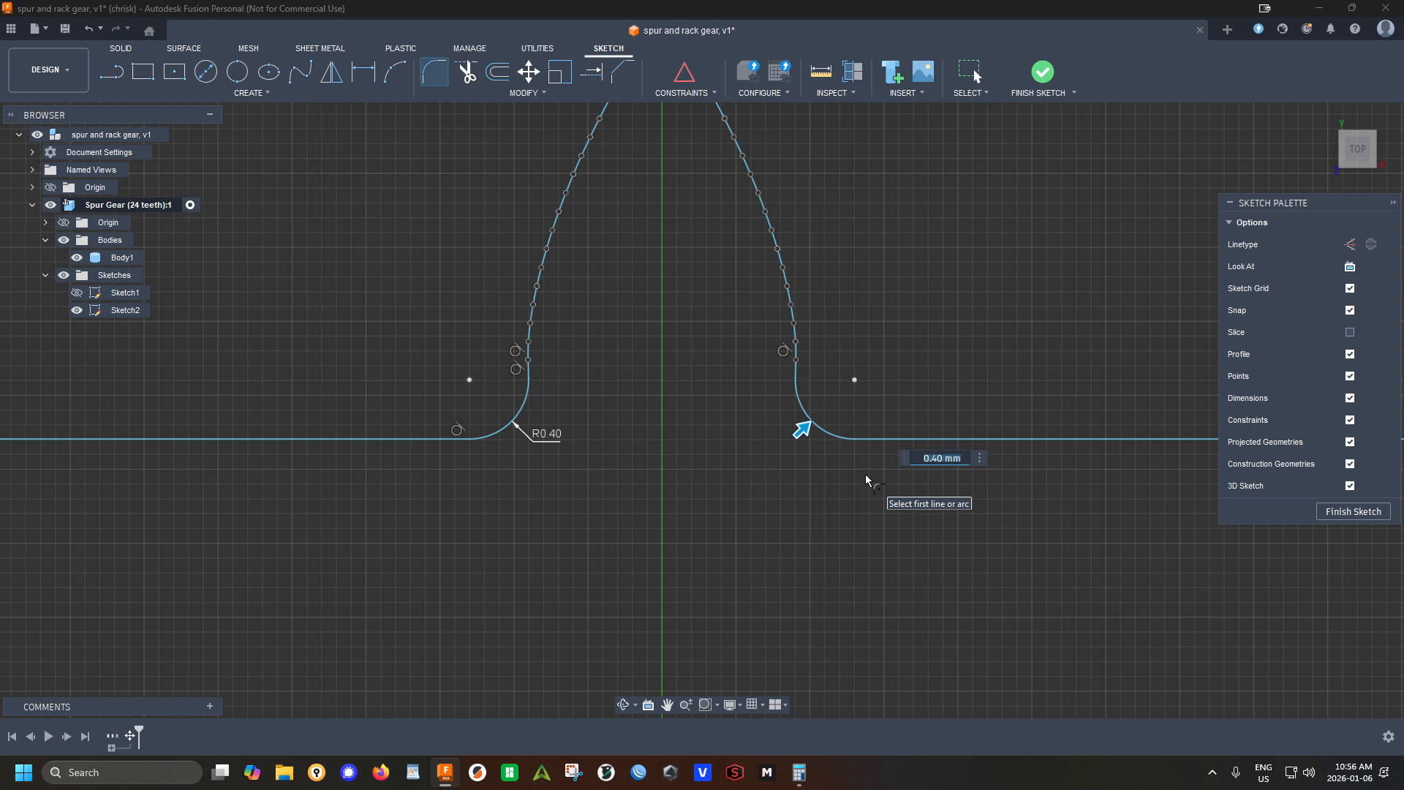
pyautogui.press('Escape')
# Draw a 3 mm line perpendicular to the base line, straight down from its end nearest the gear
pyautogui.scroll(-5, 848, 482)
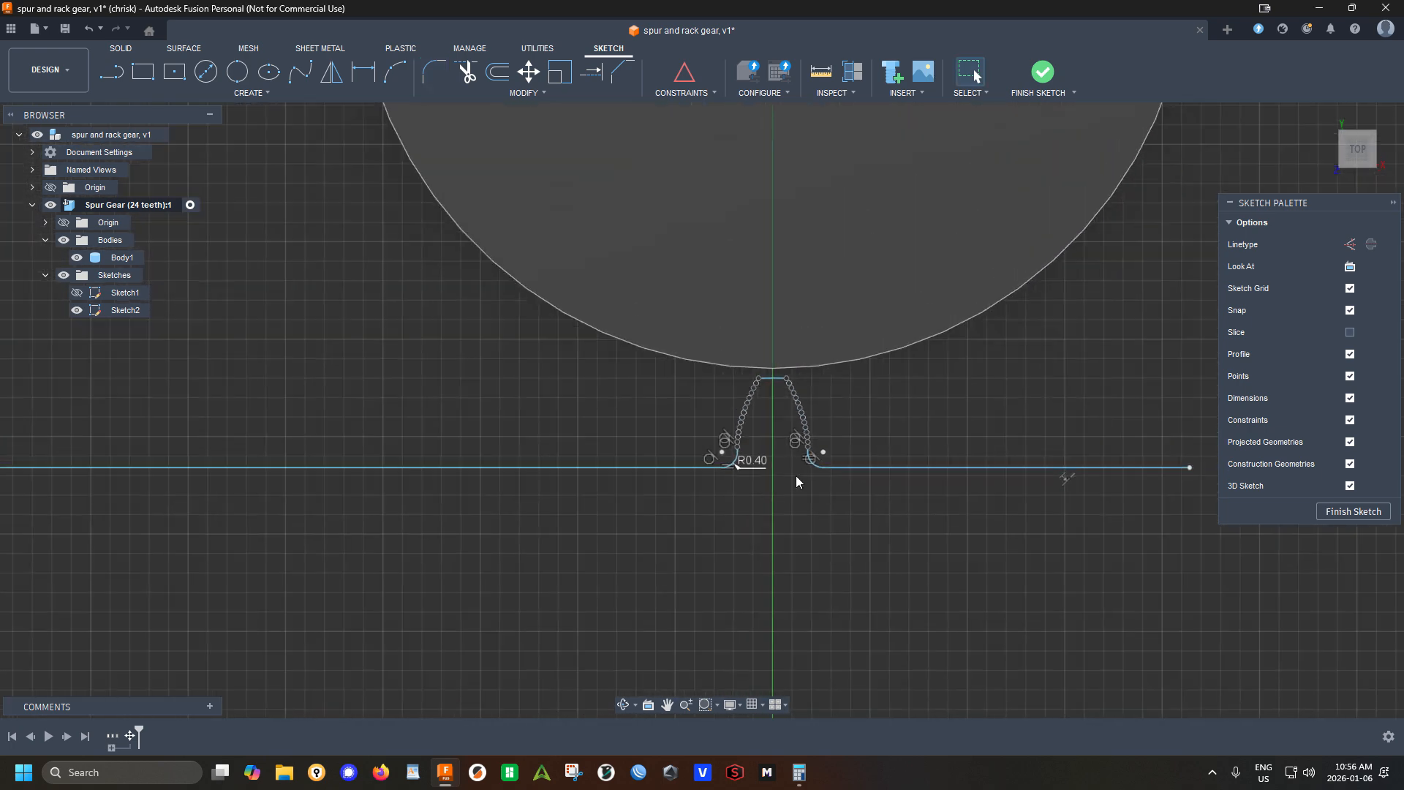
pyautogui.scroll(-8, 795, 476)
pyautogui.scroll(-2, 664, 514)
pyautogui.scroll(10, 764, 501)
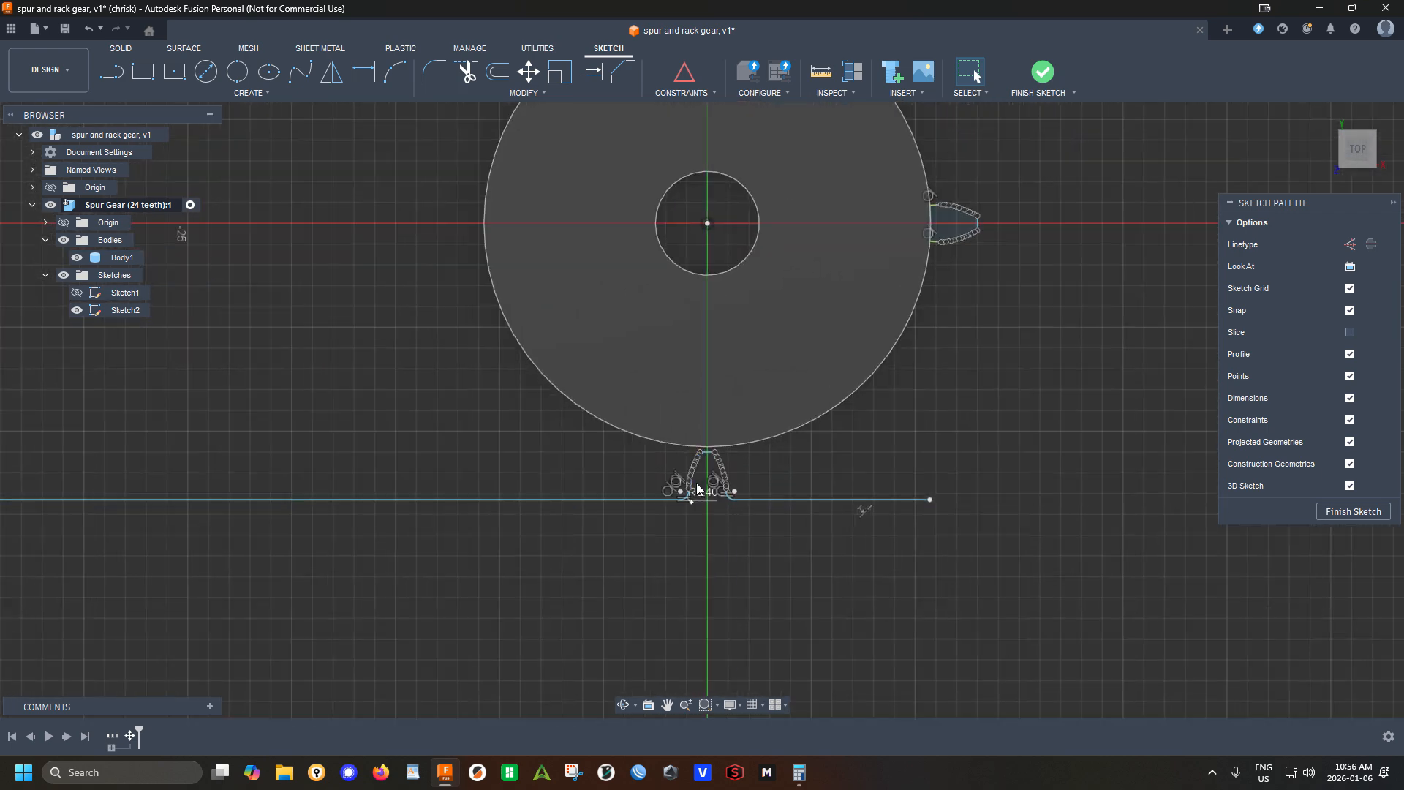
pyautogui.scroll(4, 697, 489)
pyautogui.scroll(2, 703, 512)
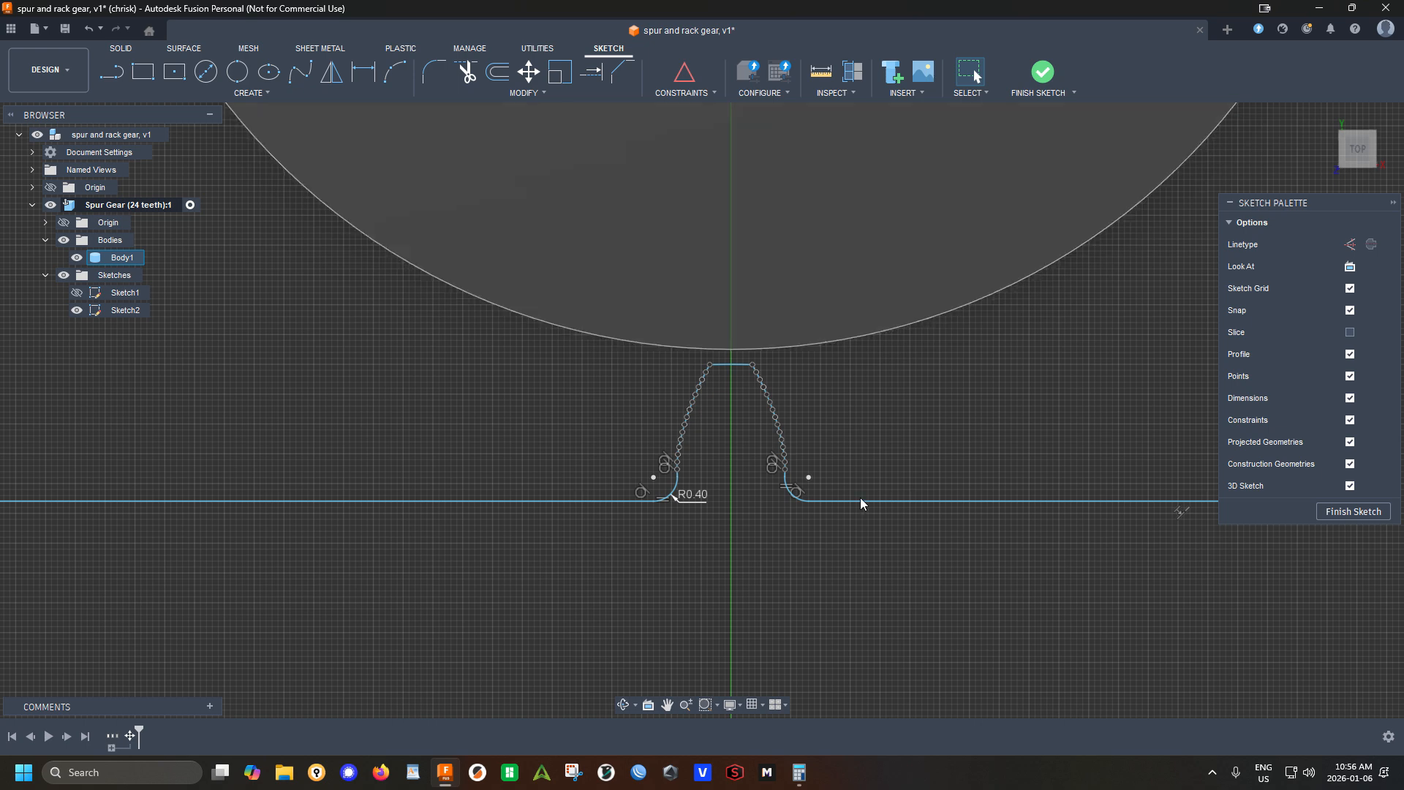
pyautogui.scroll(-3, 832, 524)
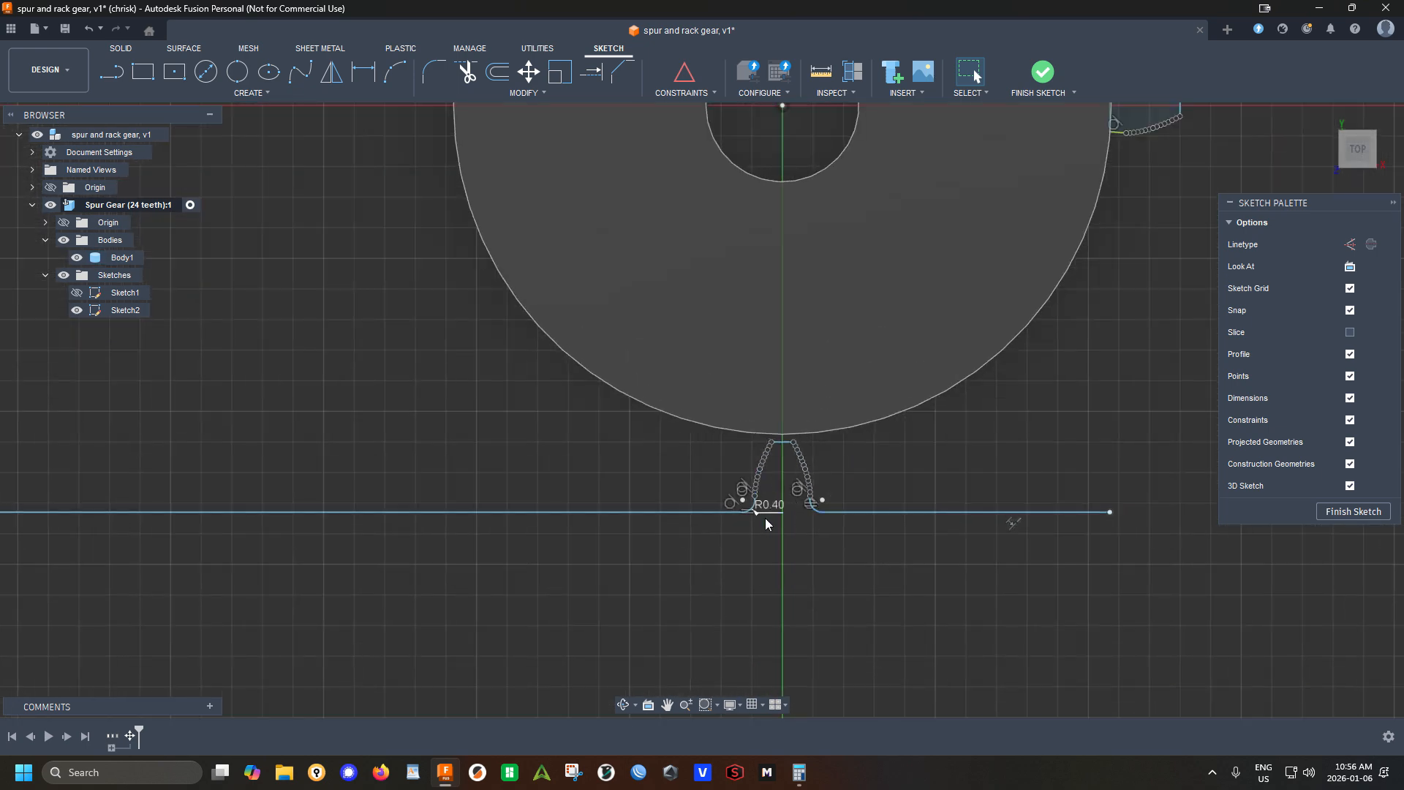
pyautogui.scroll(-2, 836, 547)
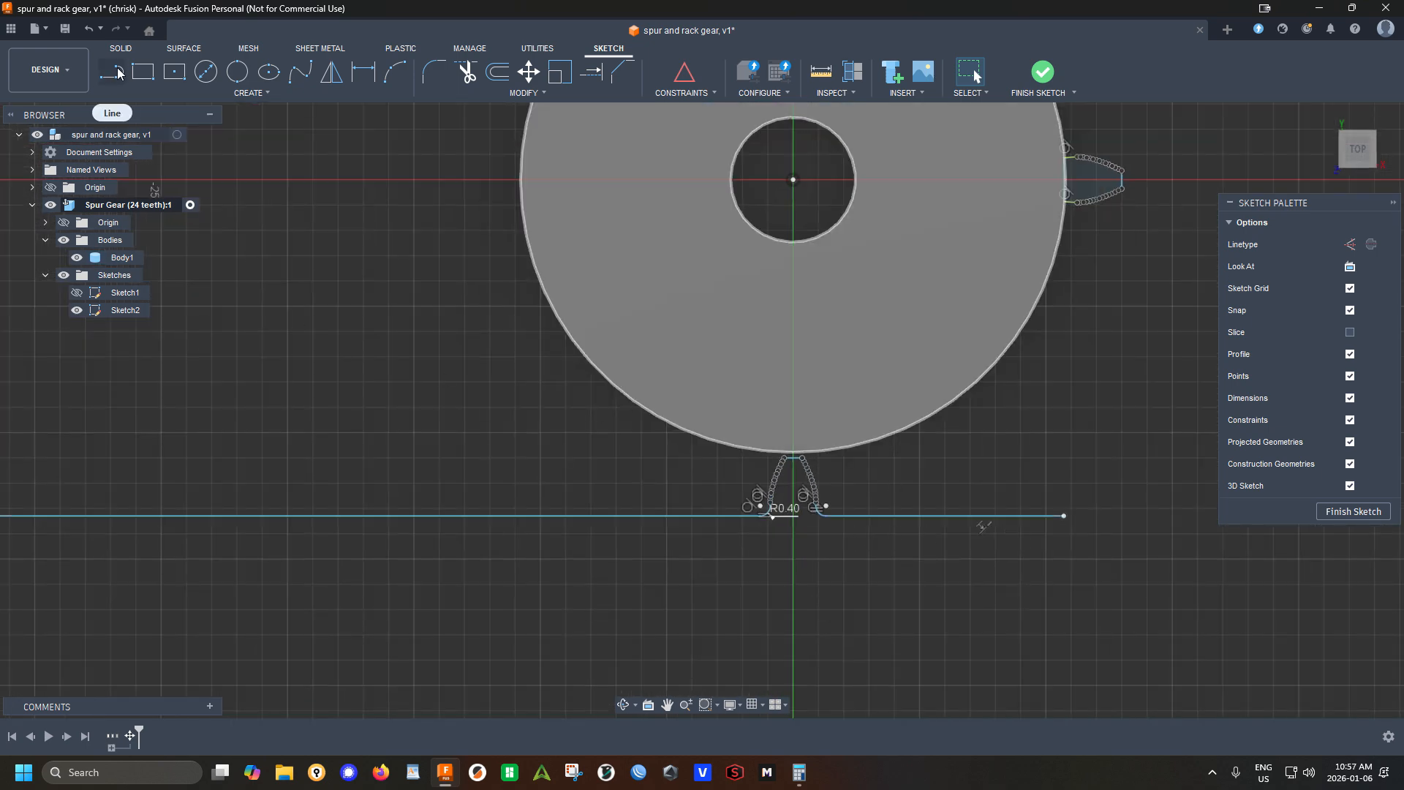
pyautogui.click(113, 72)
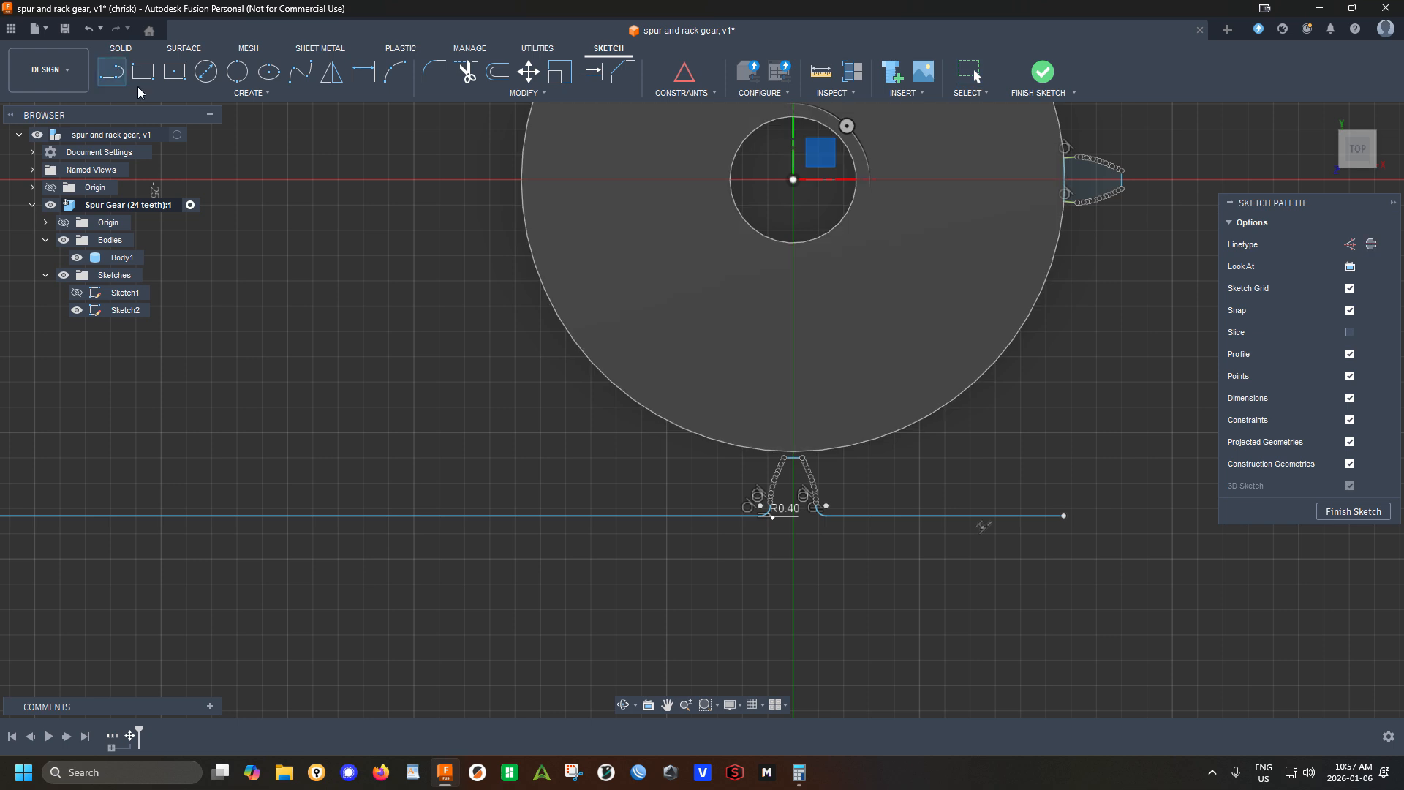
pyautogui.click(1063, 516)
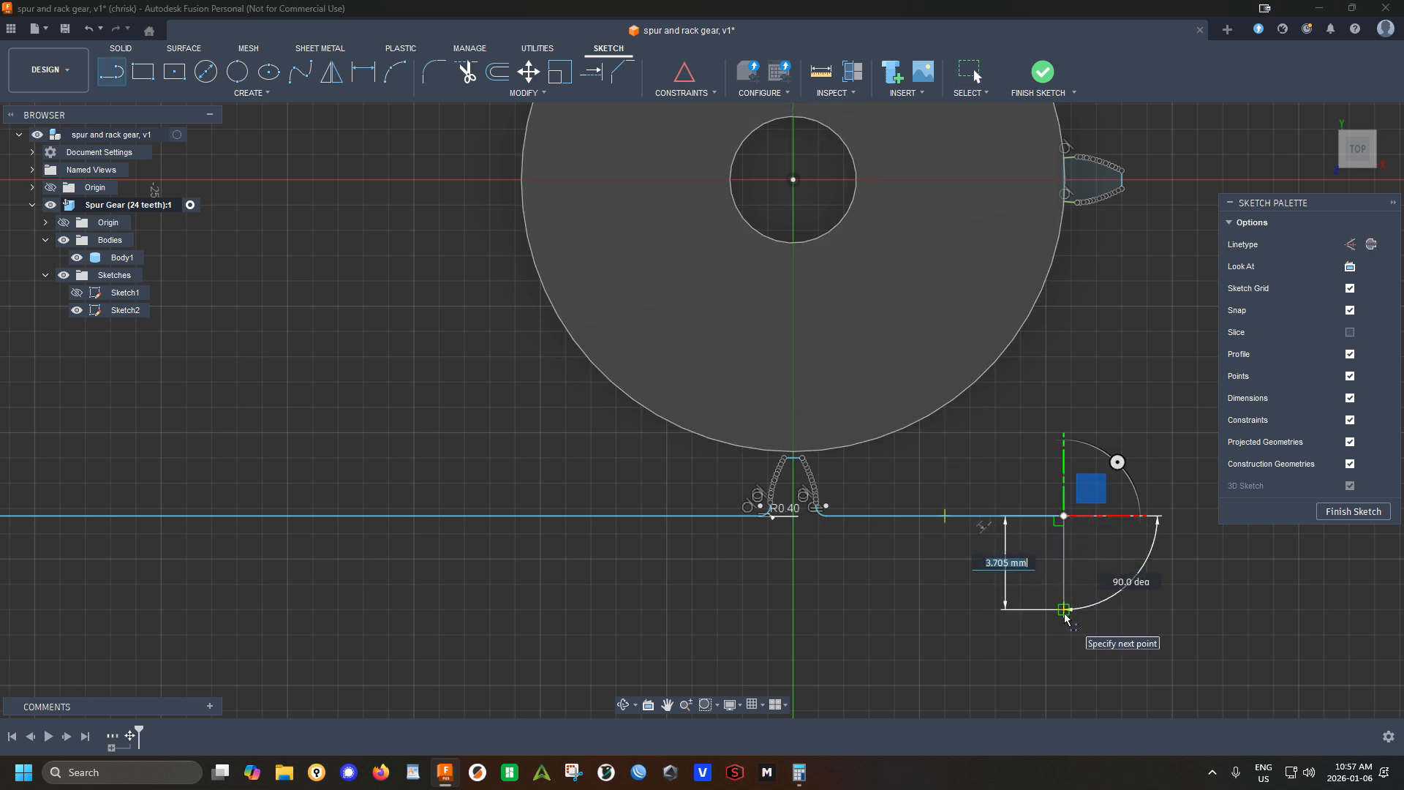
pyautogui.write('3')
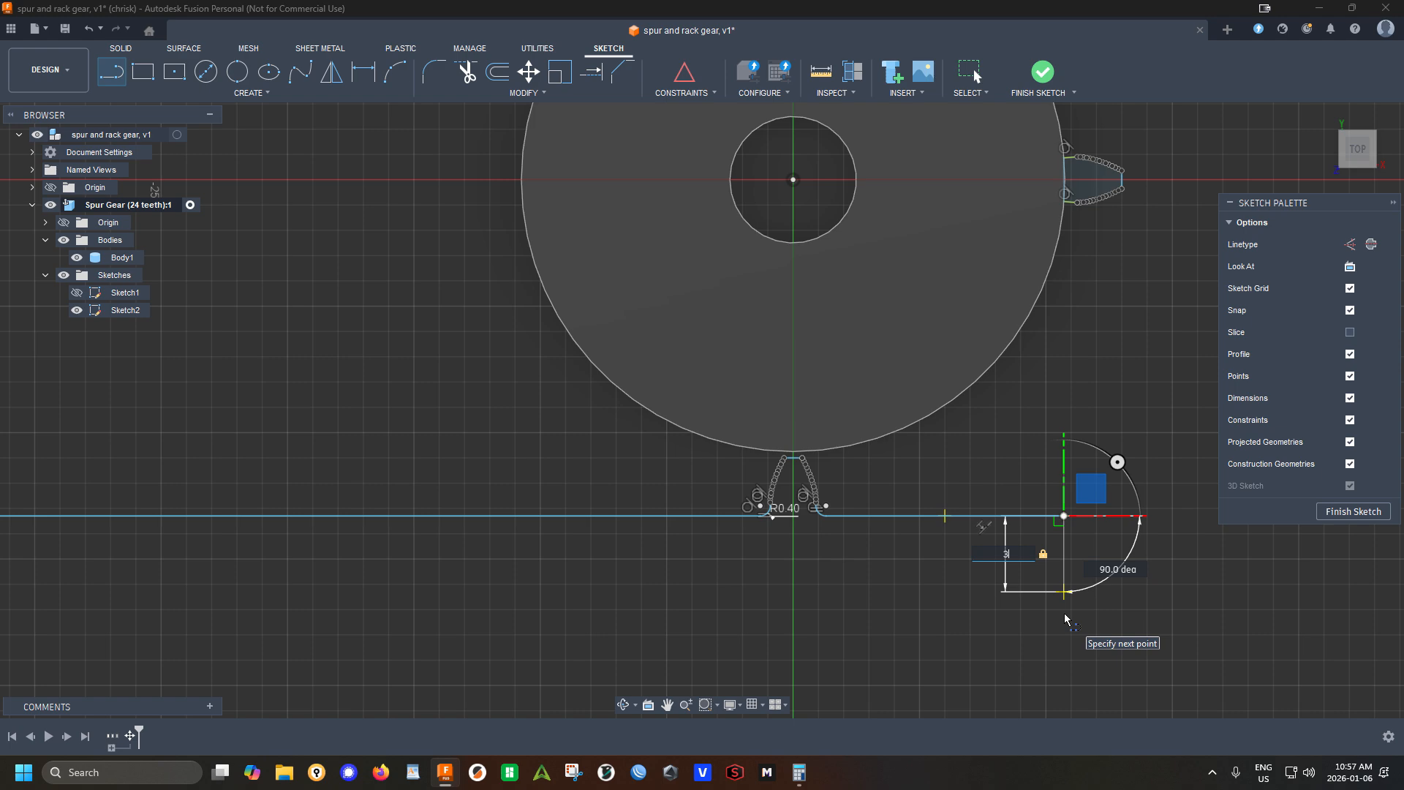
pyautogui.press('Return')
pyautogui.press('Escape')
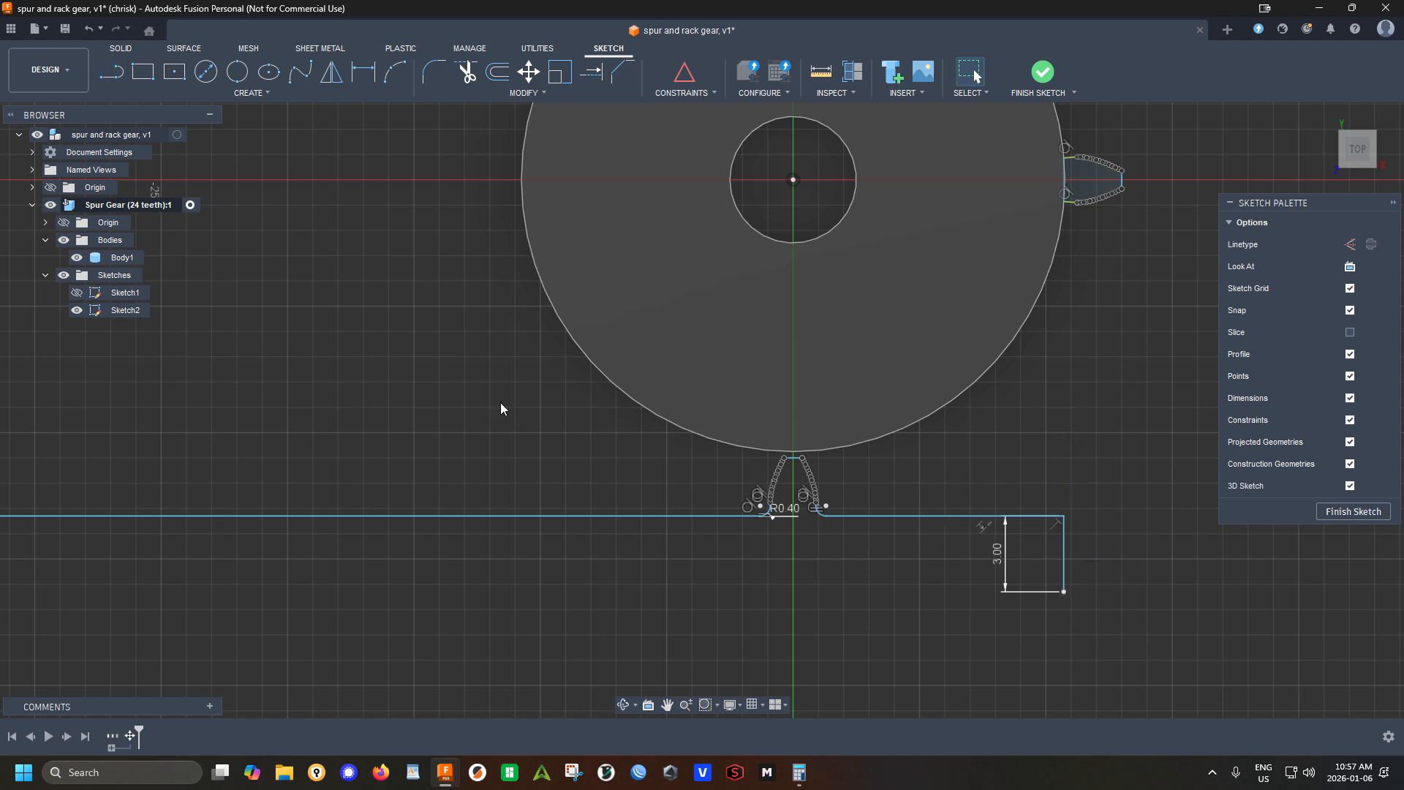
# Draw a horizontal line from the lower end of the 3 mm line to just past the base line's far end
pyautogui.click(111, 74)
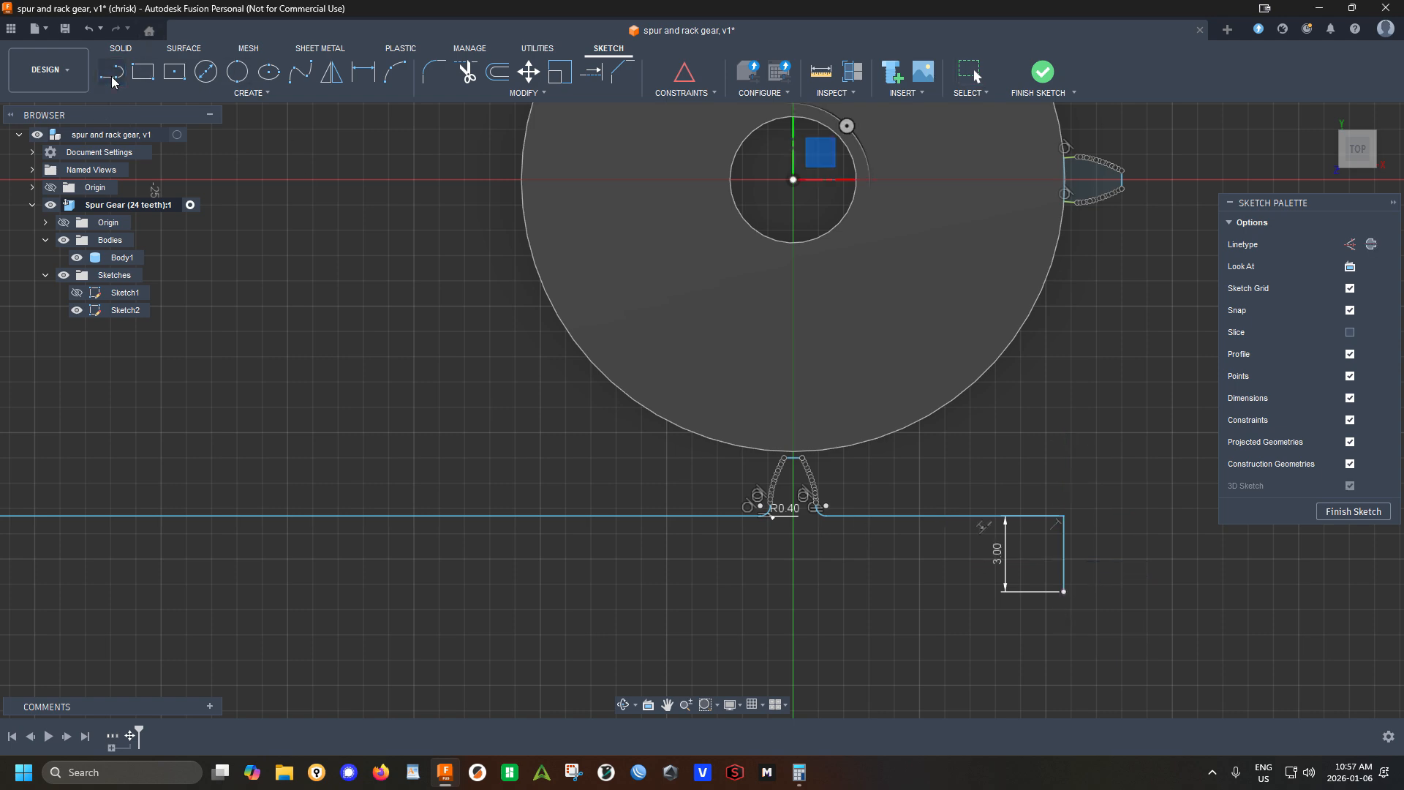
pyautogui.scroll(-5, 1170, 542)
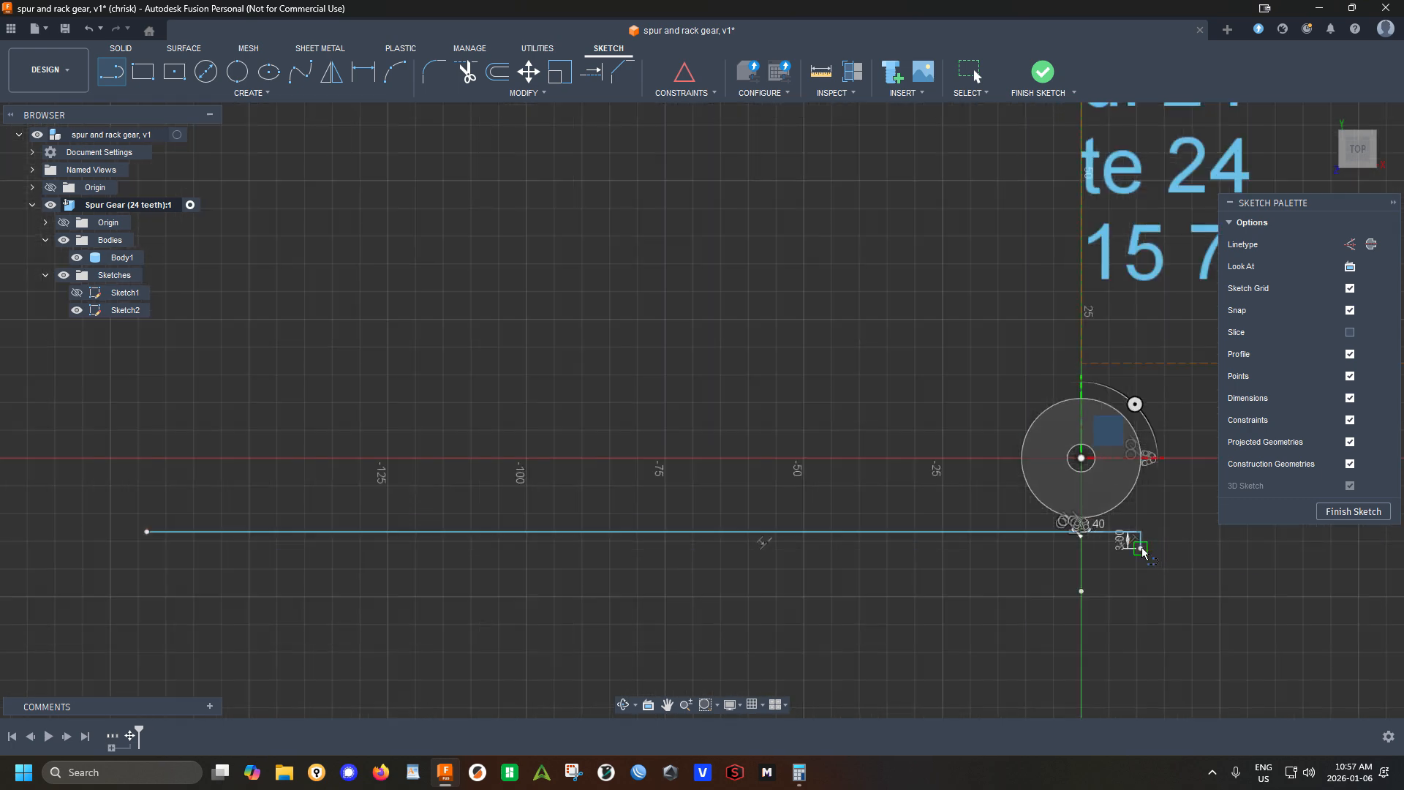
pyautogui.click(1140, 548)
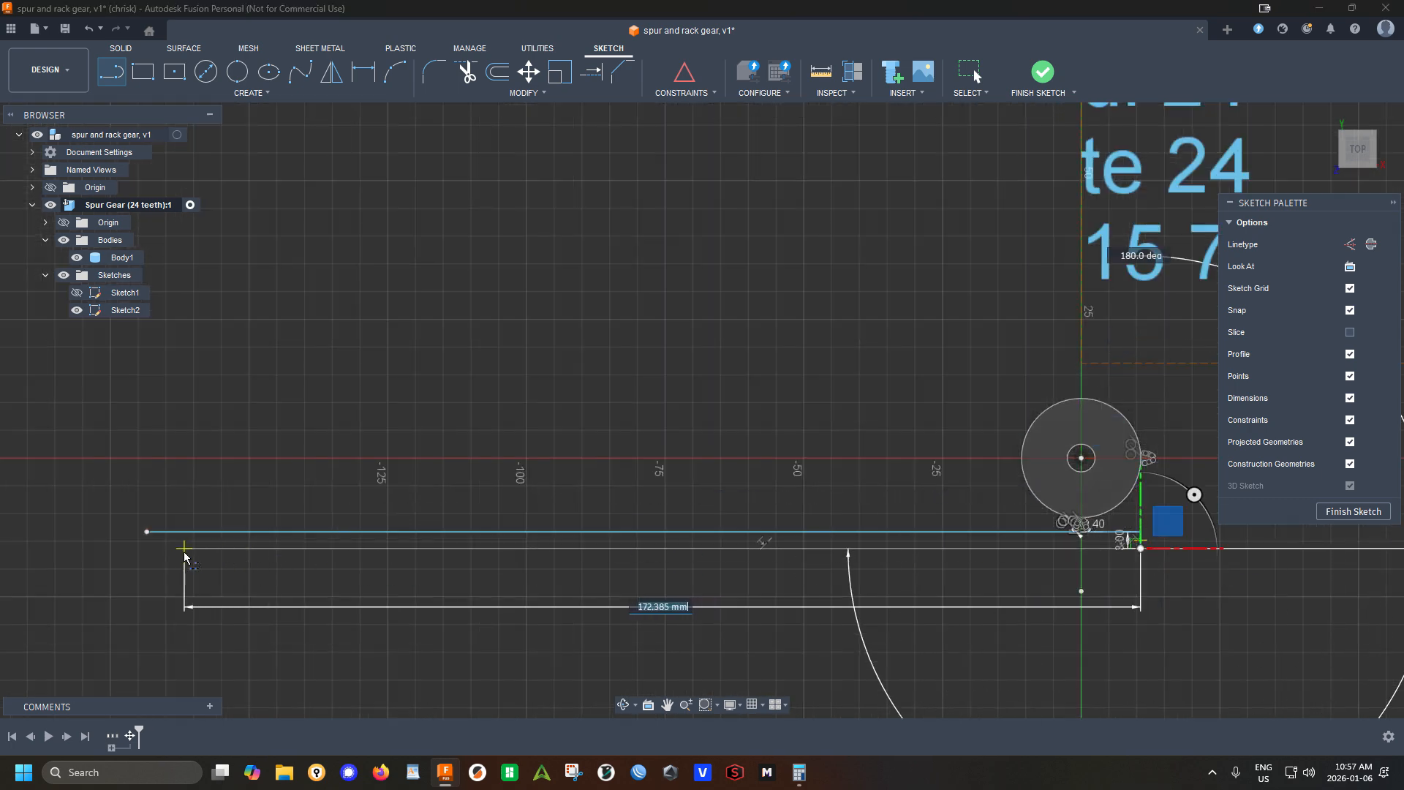
pyautogui.click(146, 550)
pyautogui.rightClick(882, 610)
pyautogui.click(909, 618)
# Close the rack outline with a vertical line from the base line's far end down to the lower line
pyautogui.scroll(-3, 1158, 591)
pyautogui.scroll(5, 557, 570)
pyautogui.scroll(5, 670, 492)
pyautogui.click(111, 71)
pyautogui.click(594, 409)
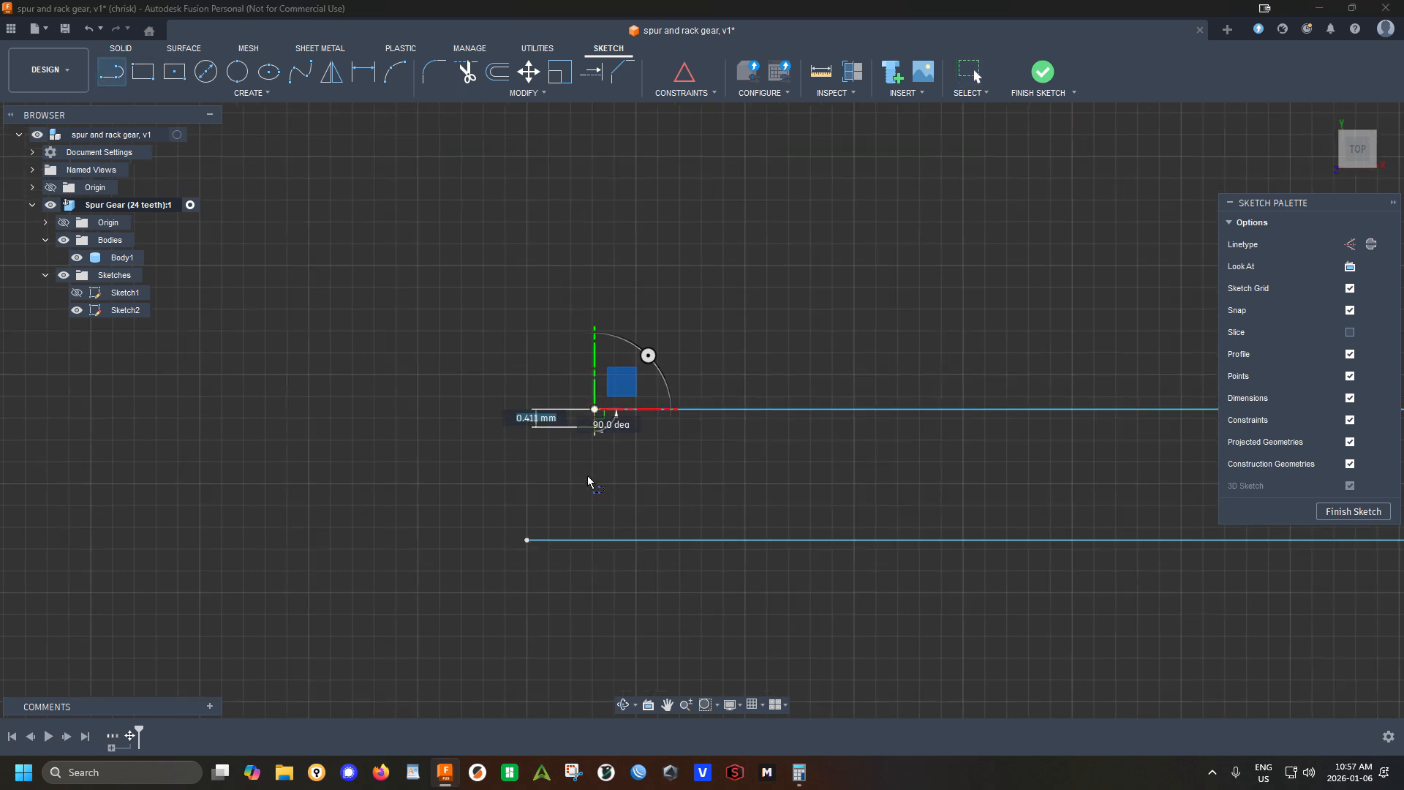
pyautogui.click(596, 540)
pyautogui.scroll(-5, 549, 497)
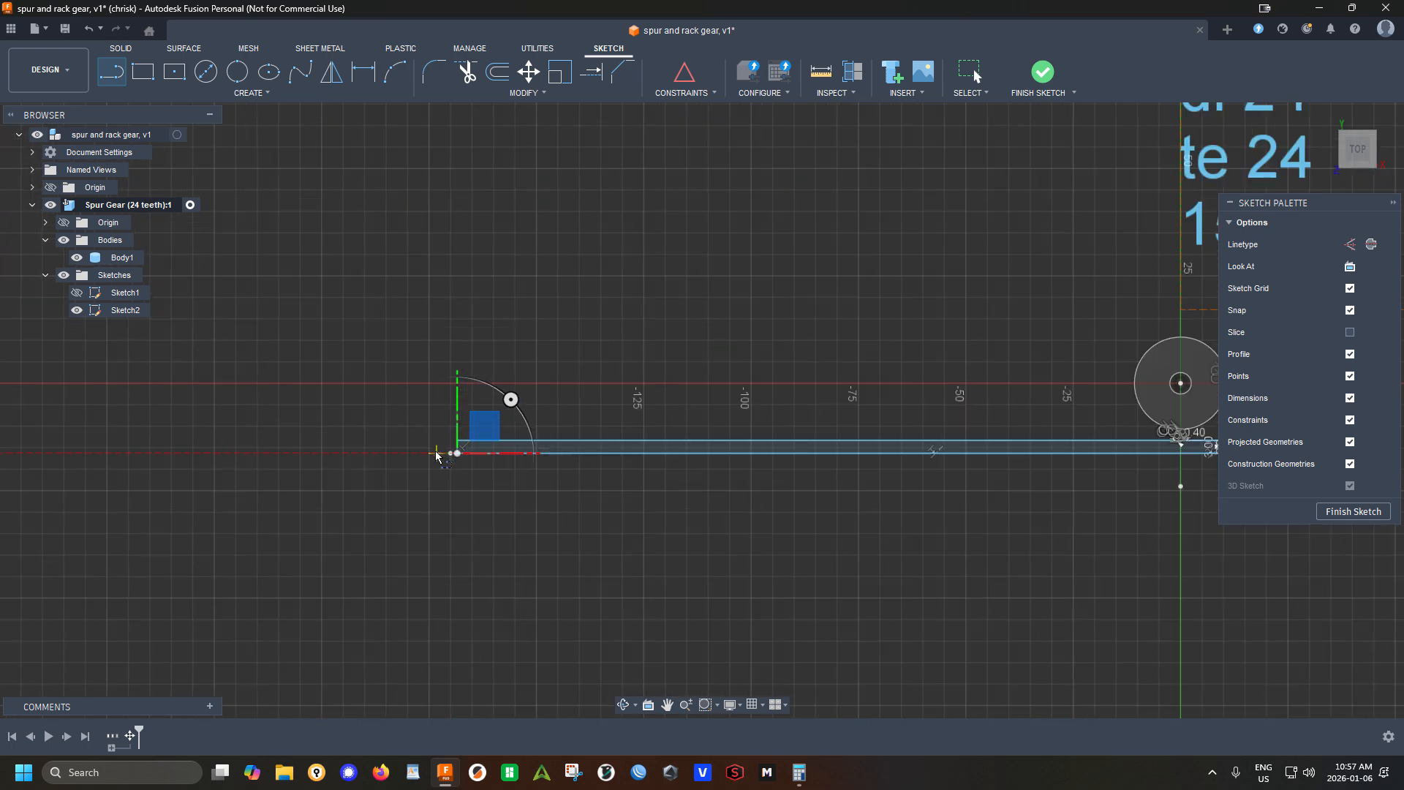
# Start a rectangular sketch pattern of the complete tooth profile including both root fillets, with the distribution set to Spacing
pyautogui.scroll(10, 542, 489)
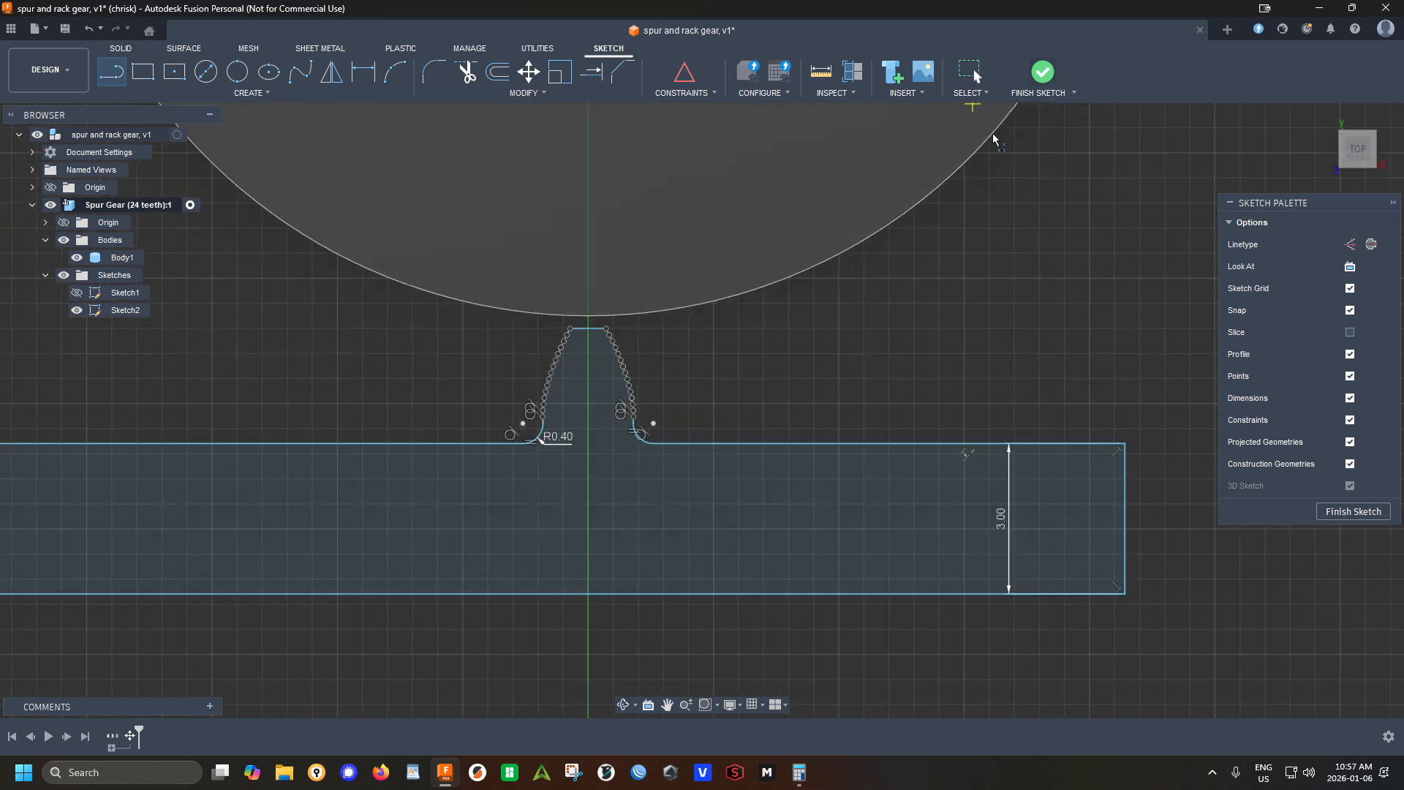
pyautogui.click(248, 93)
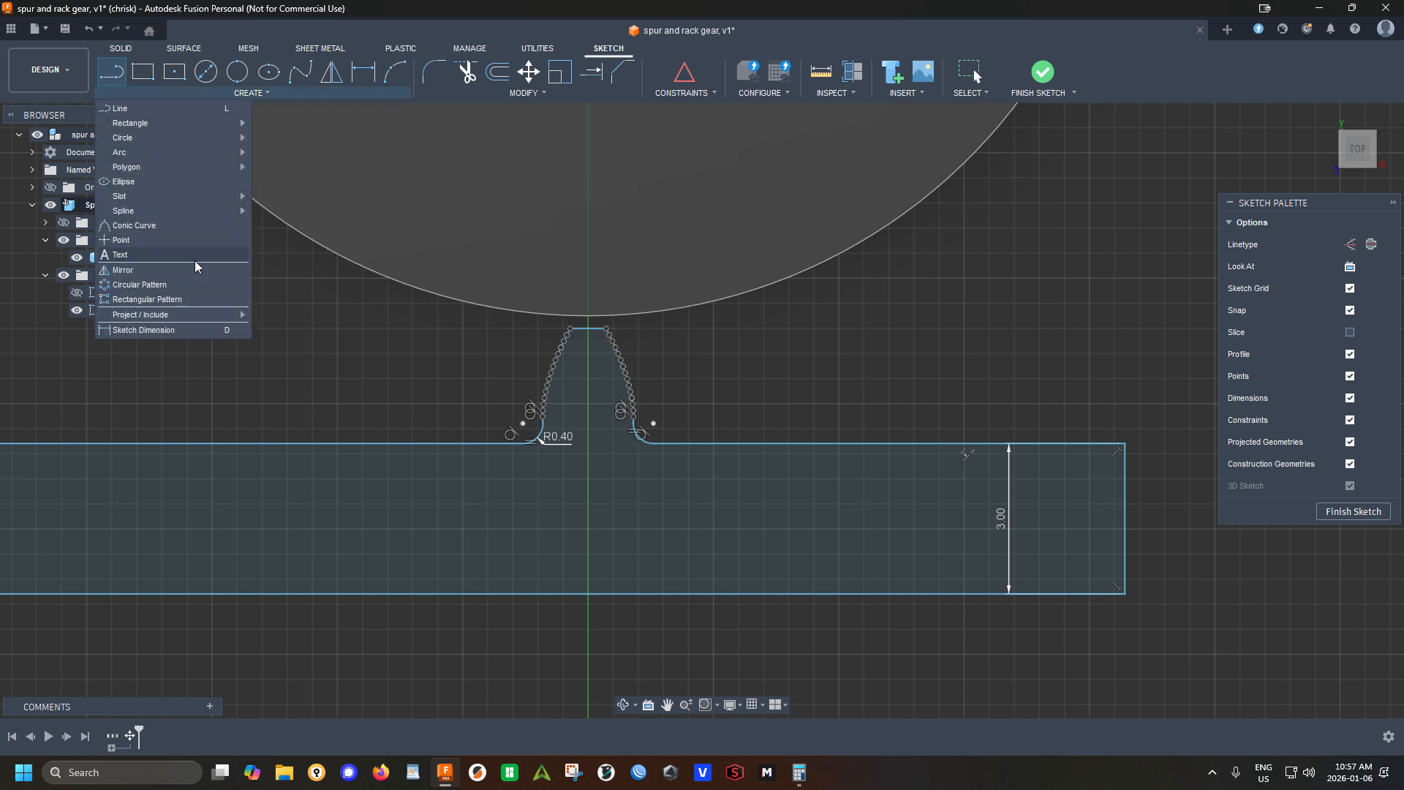
pyautogui.click(138, 299)
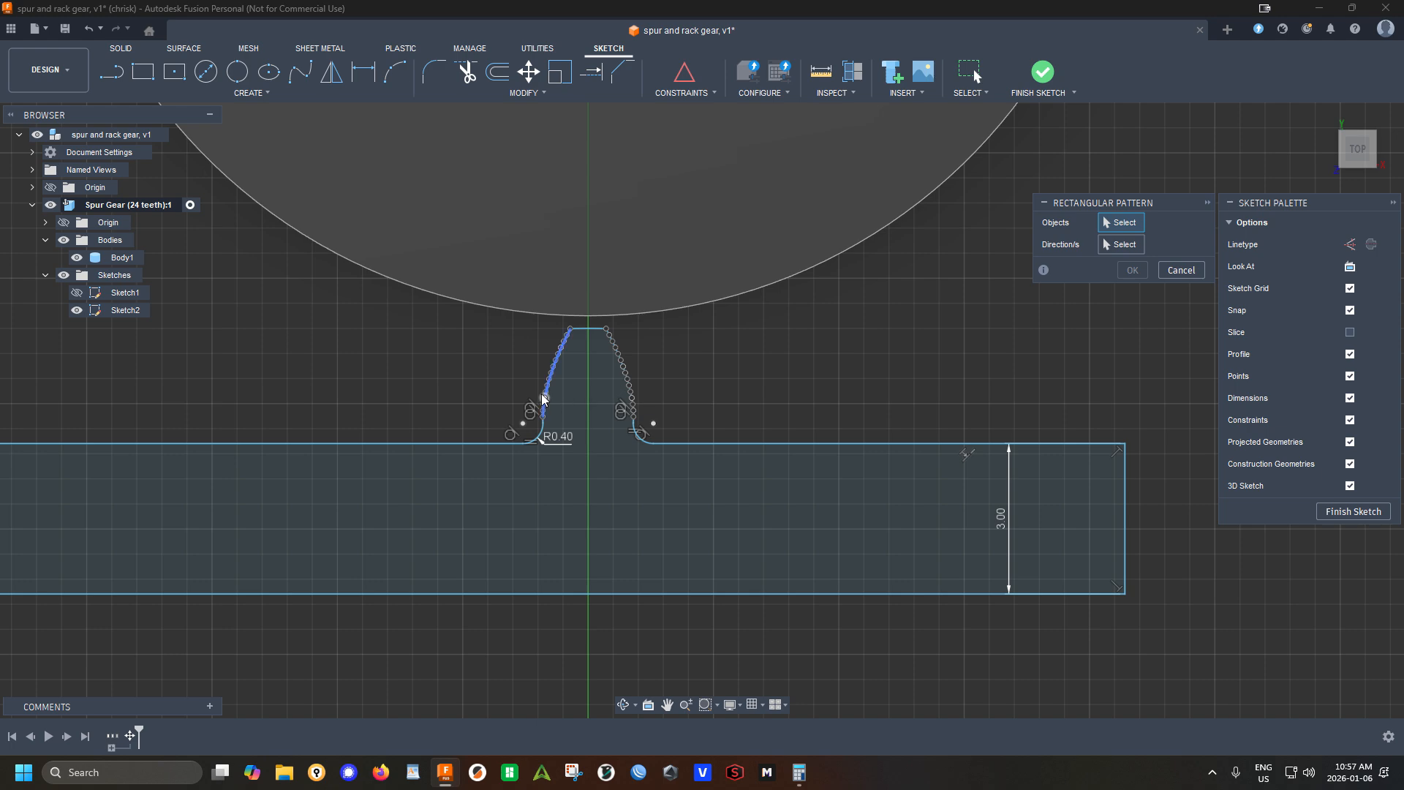
pyautogui.moveTo(510, 322)
pyautogui.mouseDown()
pyautogui.moveTo(566, 402)
pyautogui.moveTo(656, 440)
pyautogui.mouseUp()
pyautogui.scroll(3, 604, 452)
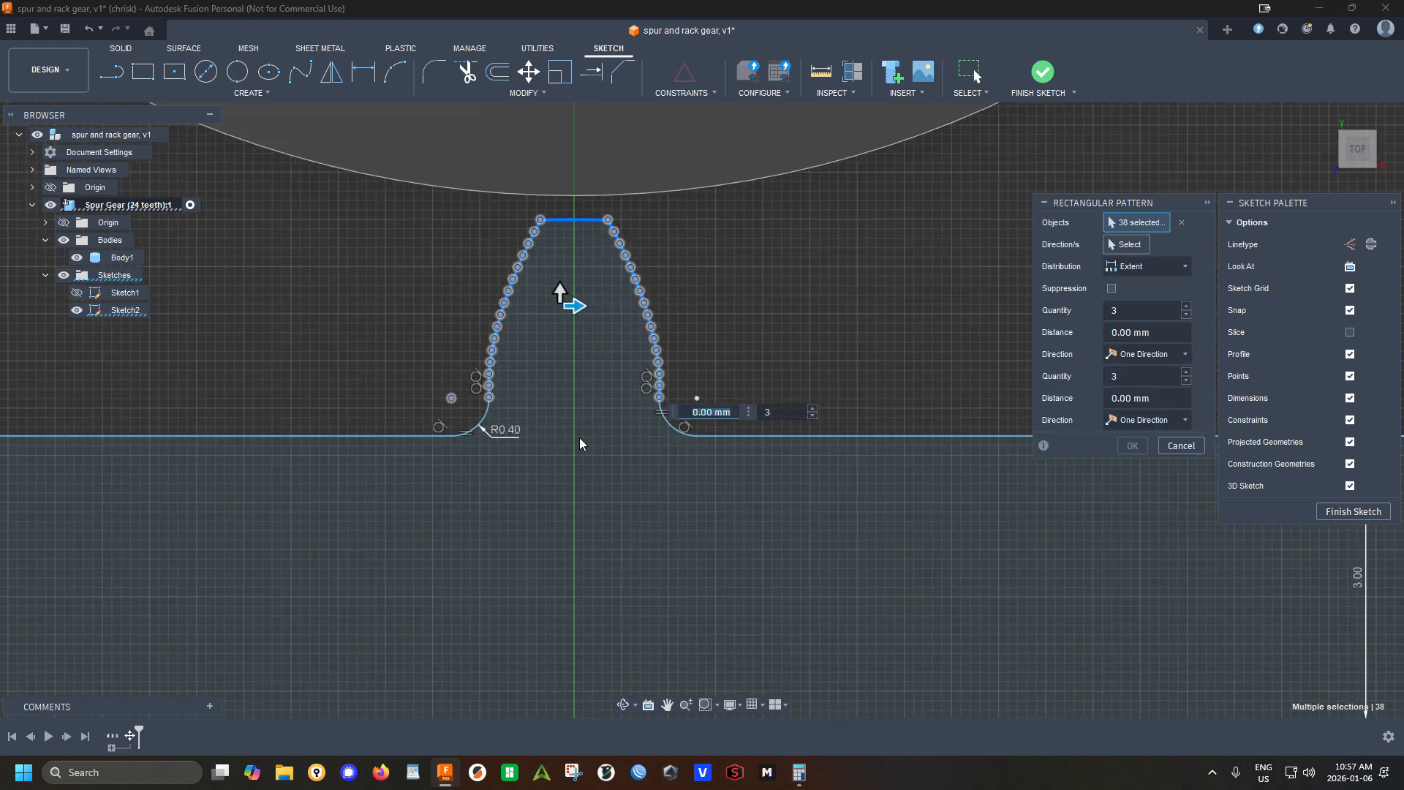
pyautogui.click(479, 427)
pyautogui.click(670, 429)
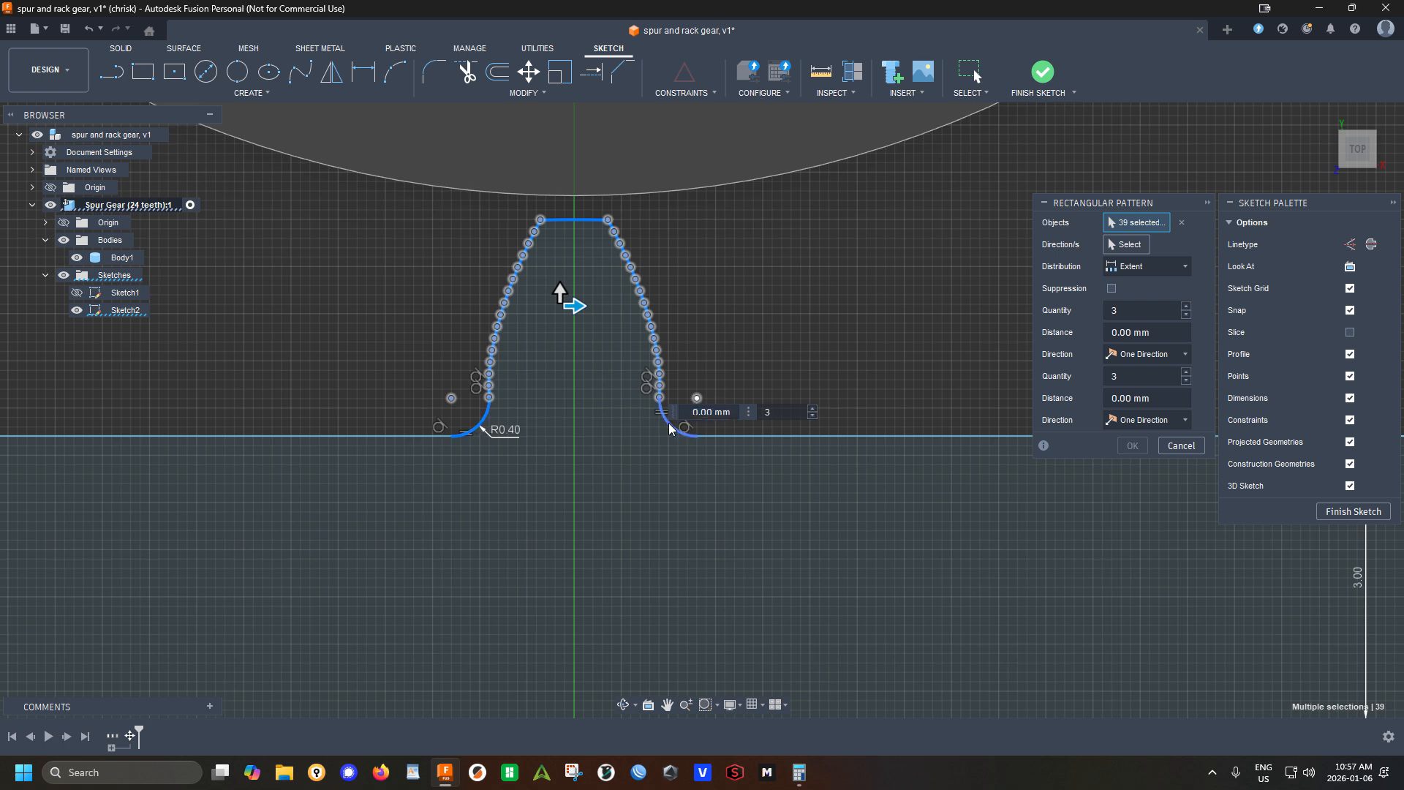
pyautogui.click(1126, 268)
pyautogui.click(1119, 295)
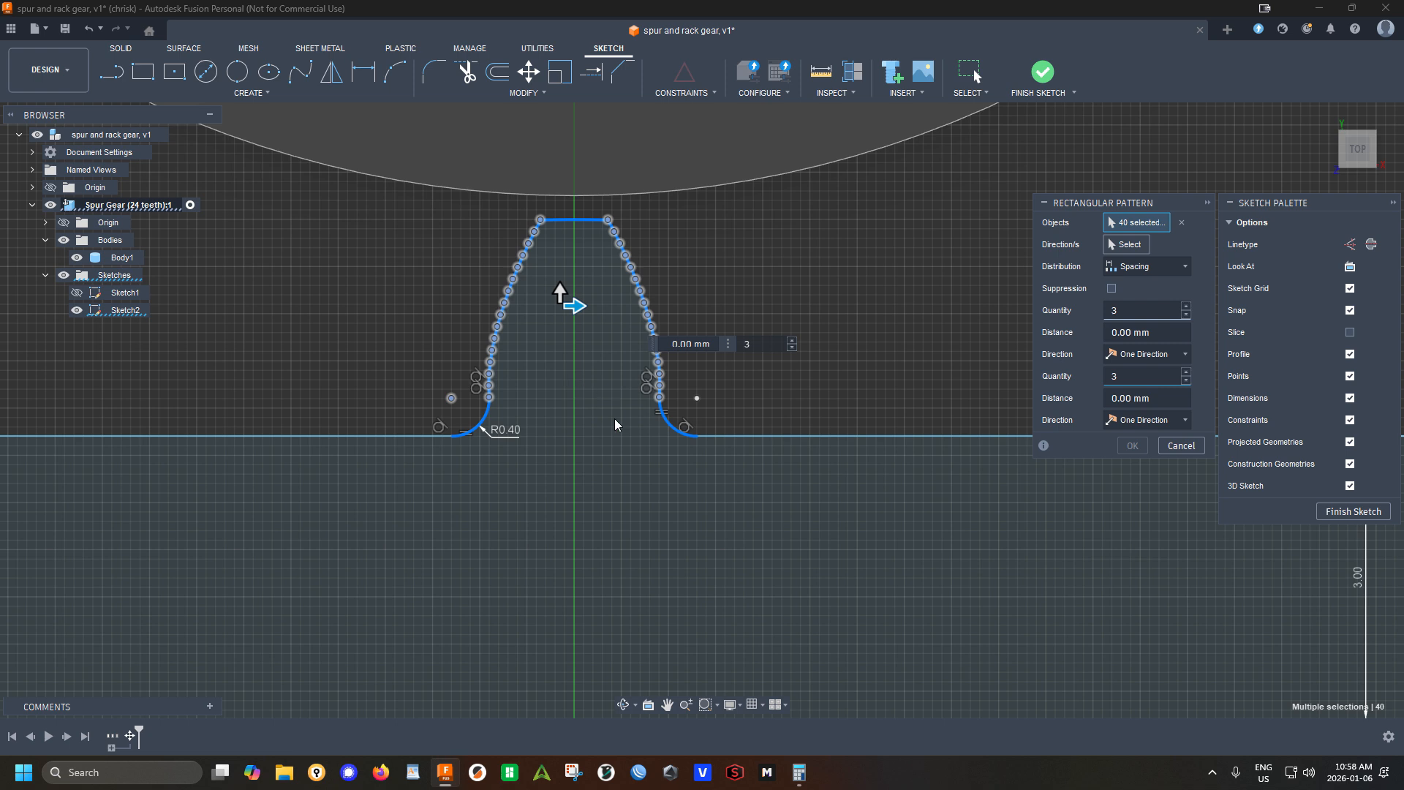
# Set the pattern's spacing along the rack to -(24*PI)/24 so the copies run along the long side of the base line
pyautogui.moveTo(576, 305); pyautogui.dragTo(319, 319)
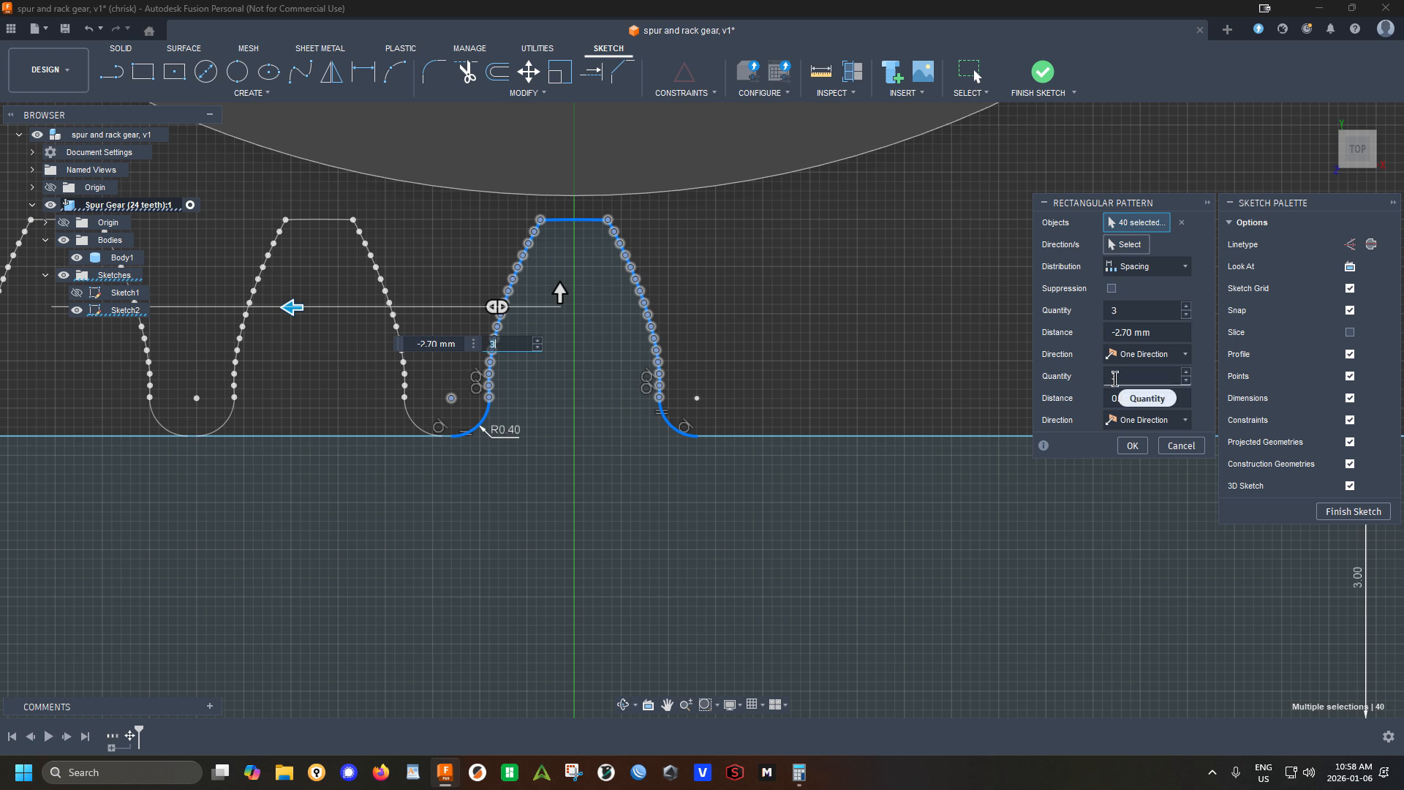
pyautogui.click(1150, 332)
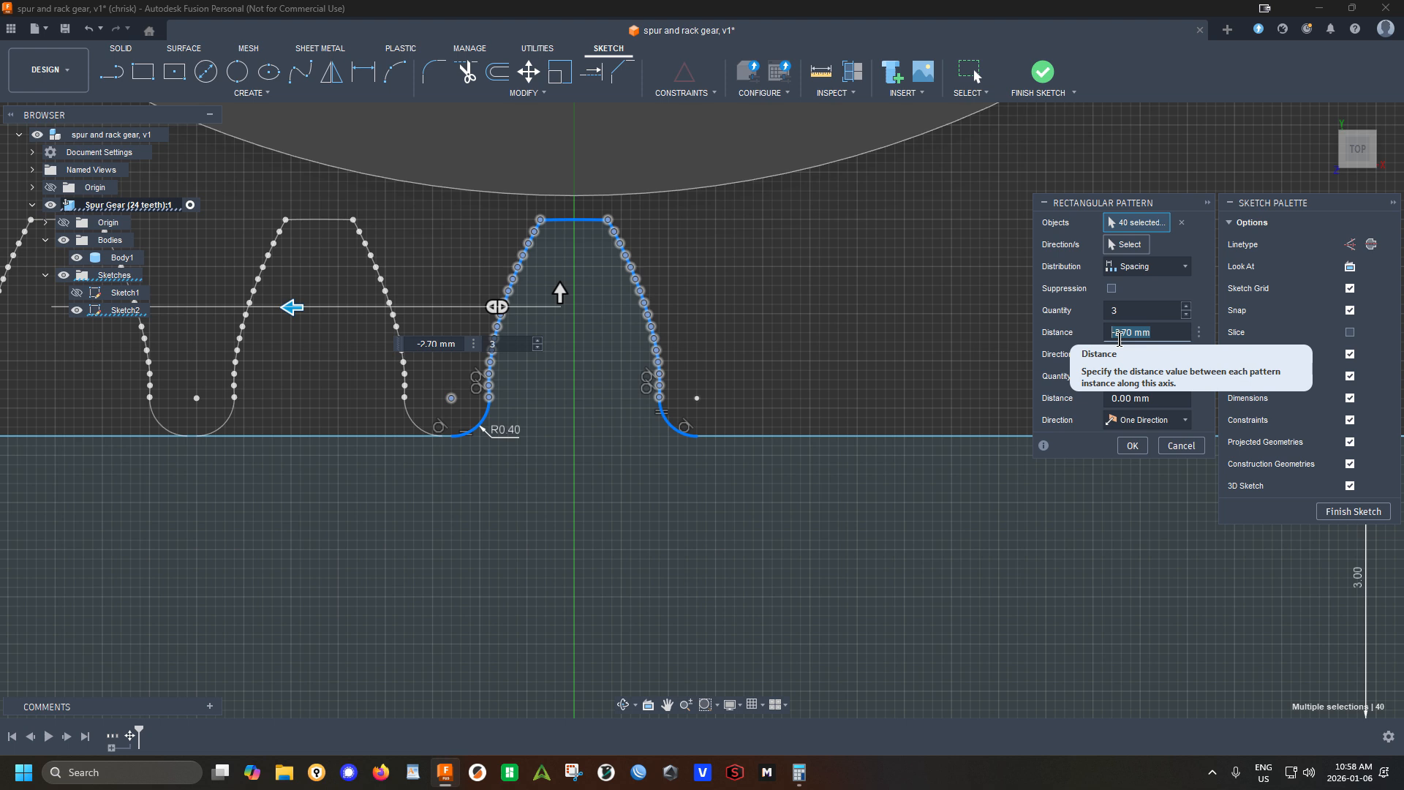
pyautogui.write('(')
pyautogui.write('24*PI')
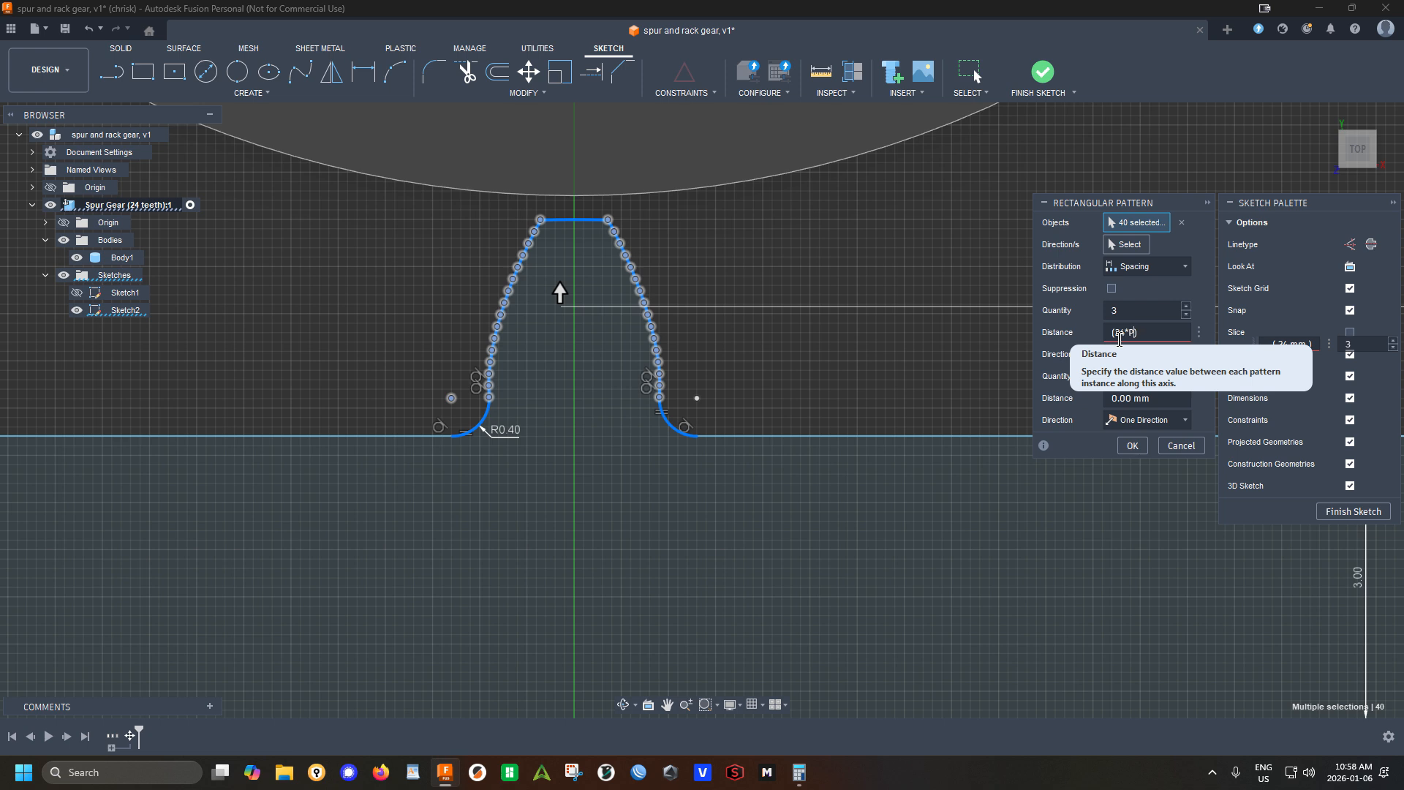
pyautogui.write('I')
pyautogui.doubleClick(1118, 333)
pyautogui.write('24')
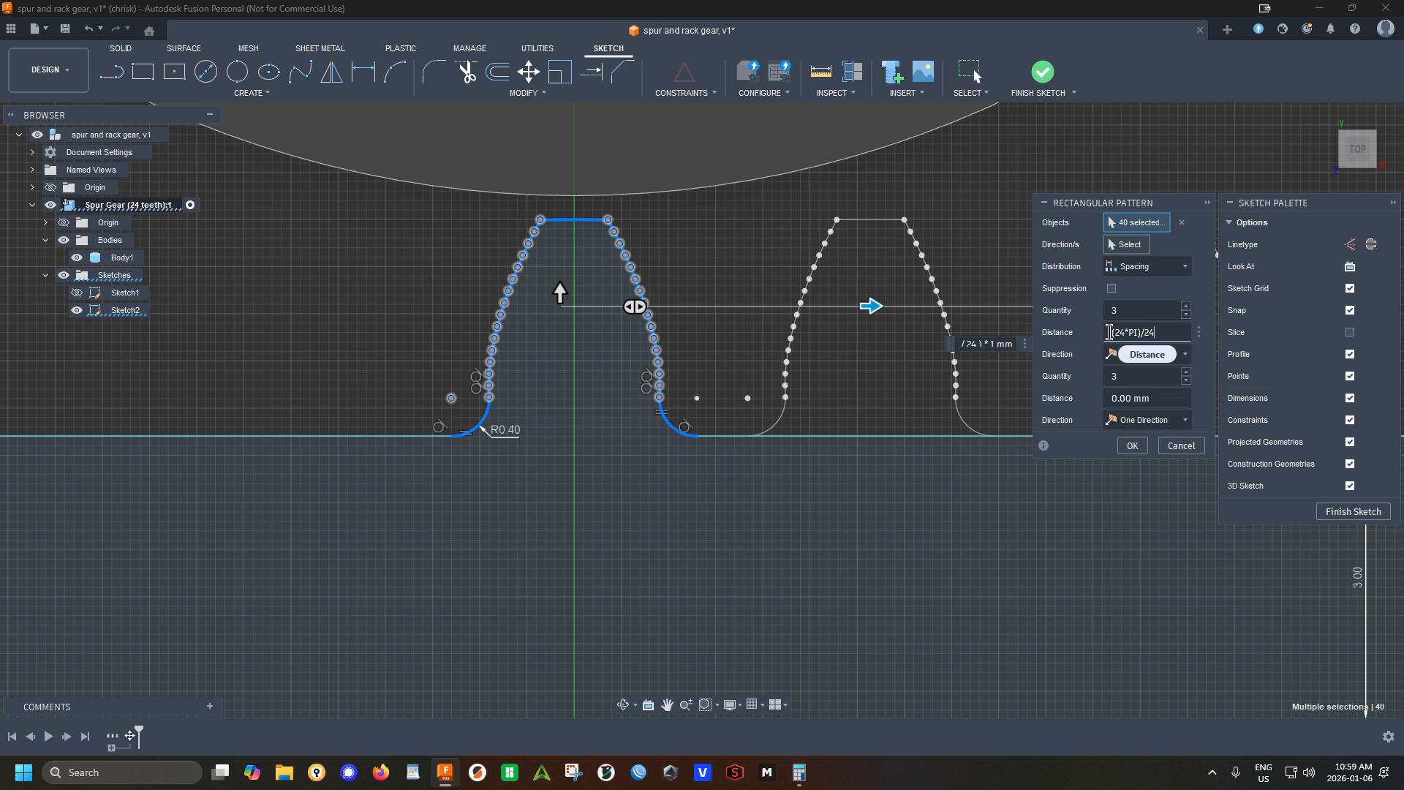
pyautogui.write('-')
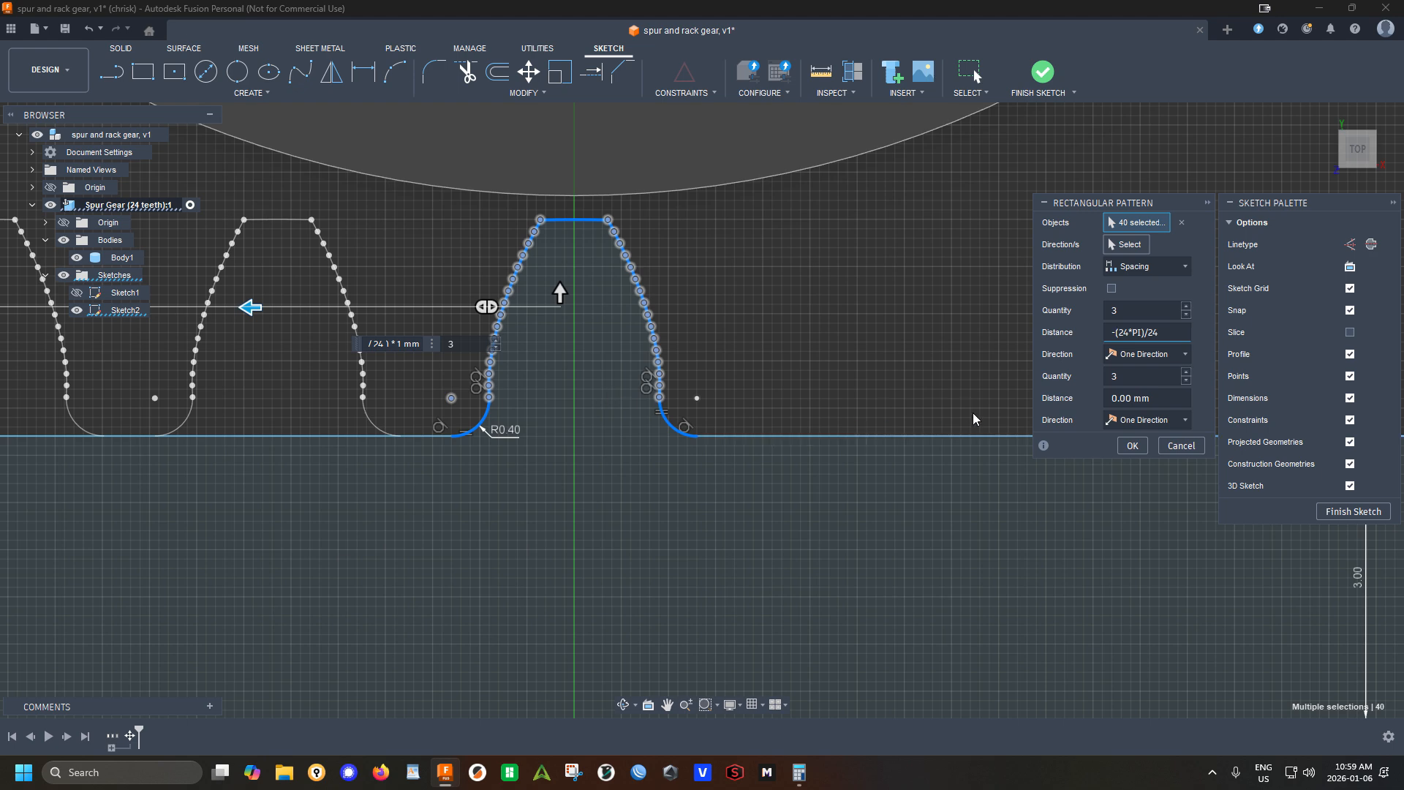
# Set the pattern's quantity along the rack to 60 and create the row of teeth
pyautogui.click(1123, 313)
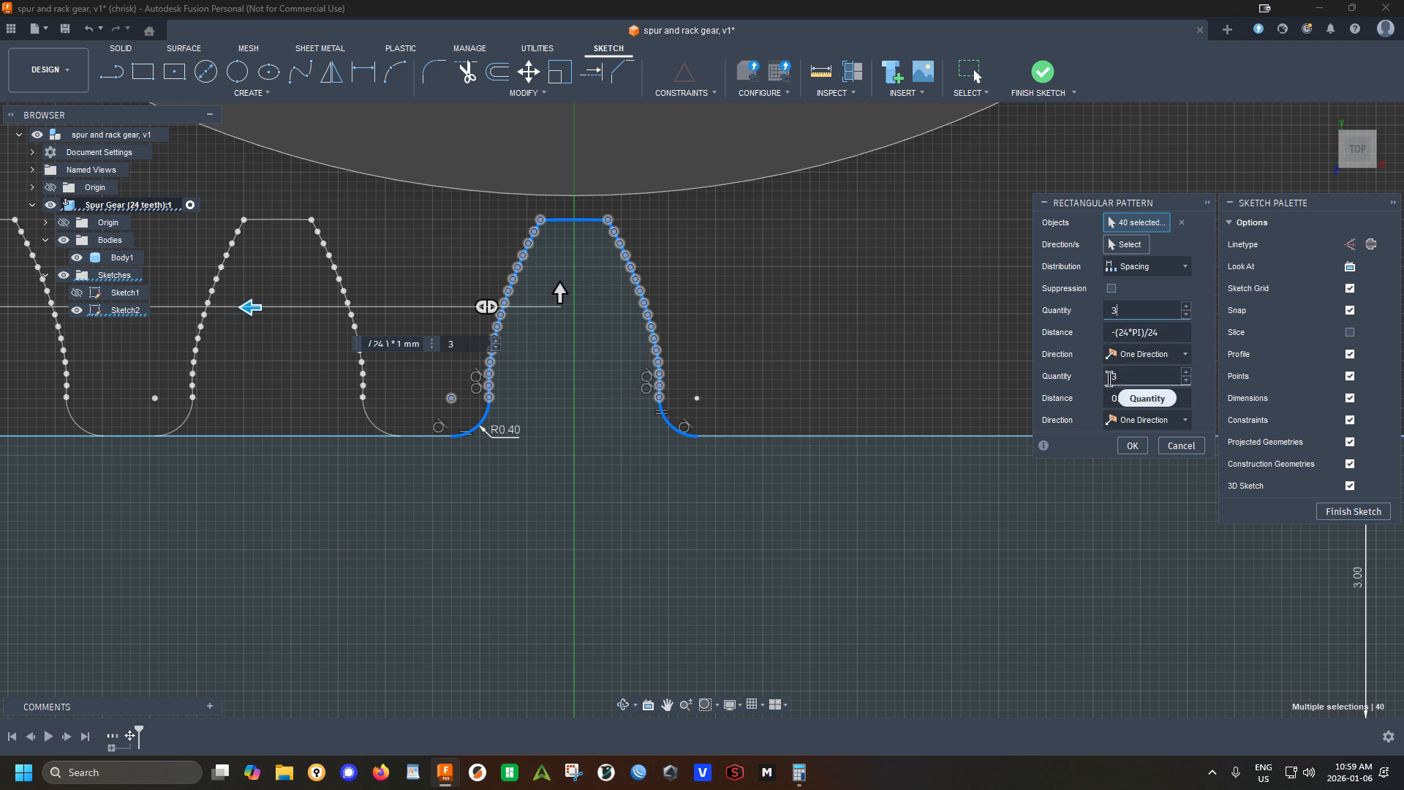
pyautogui.scroll(-3, 1202, 528)
pyautogui.scroll(-3, 1029, 522)
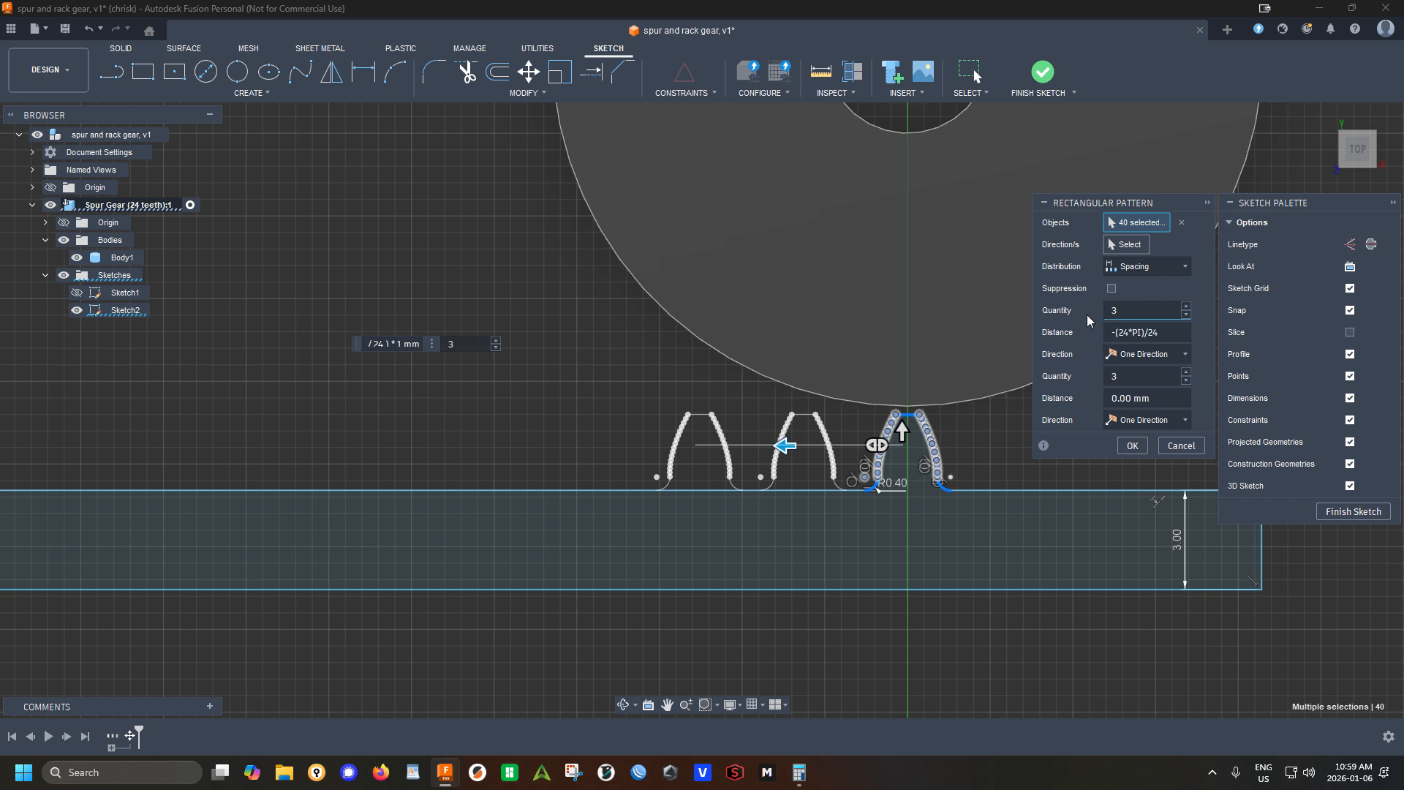
pyautogui.write('0')
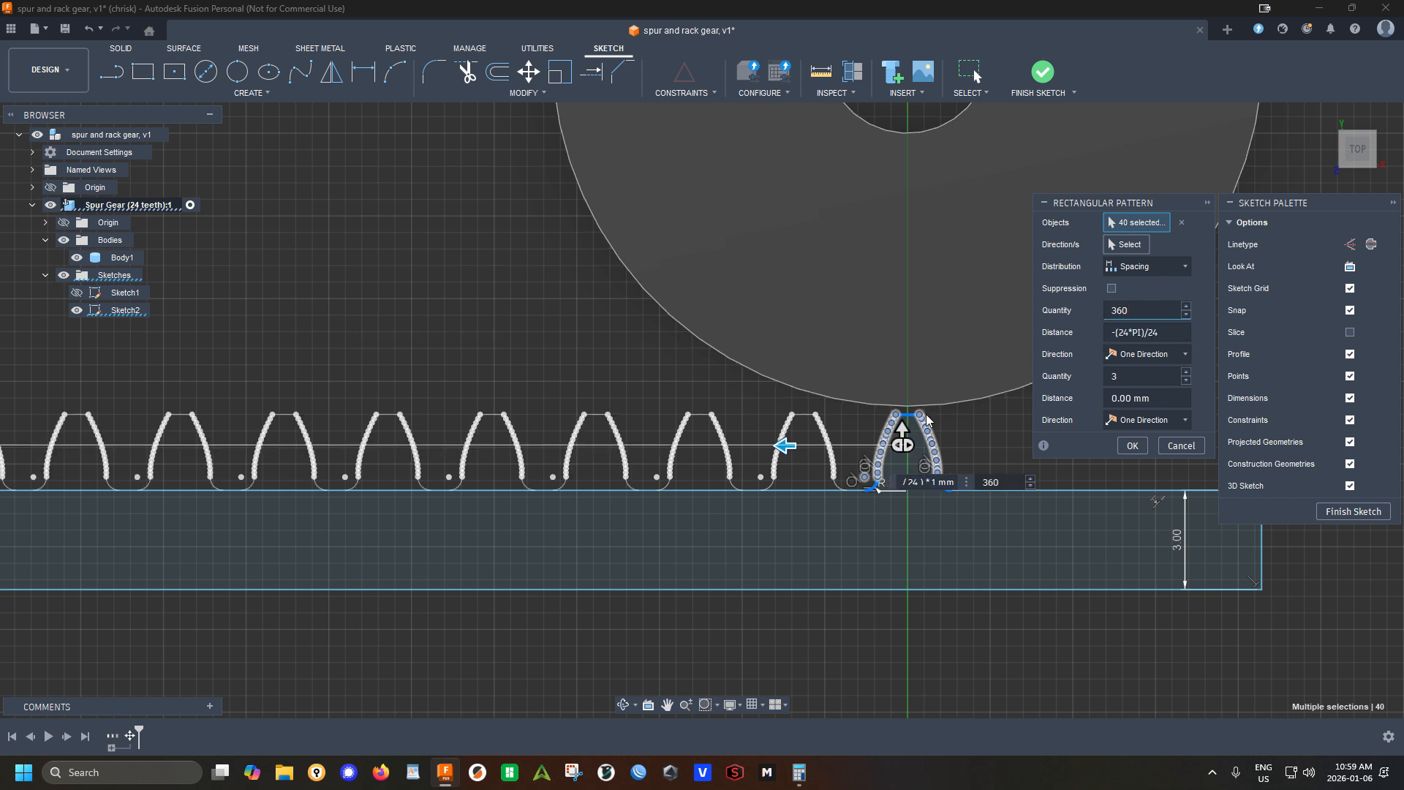
pyautogui.scroll(-3, 907, 468)
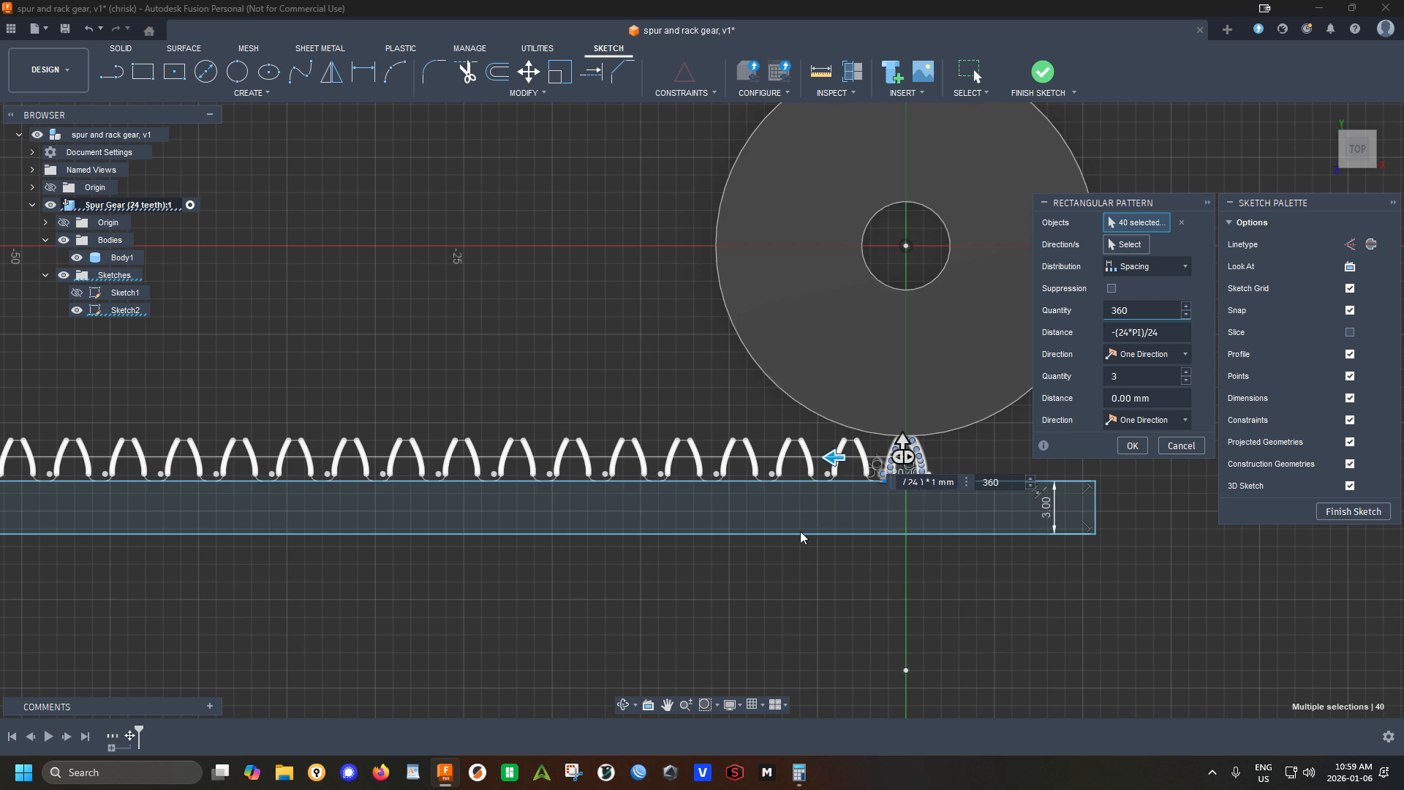
pyautogui.scroll(-1, 800, 532)
pyautogui.scroll(-1, 800, 536)
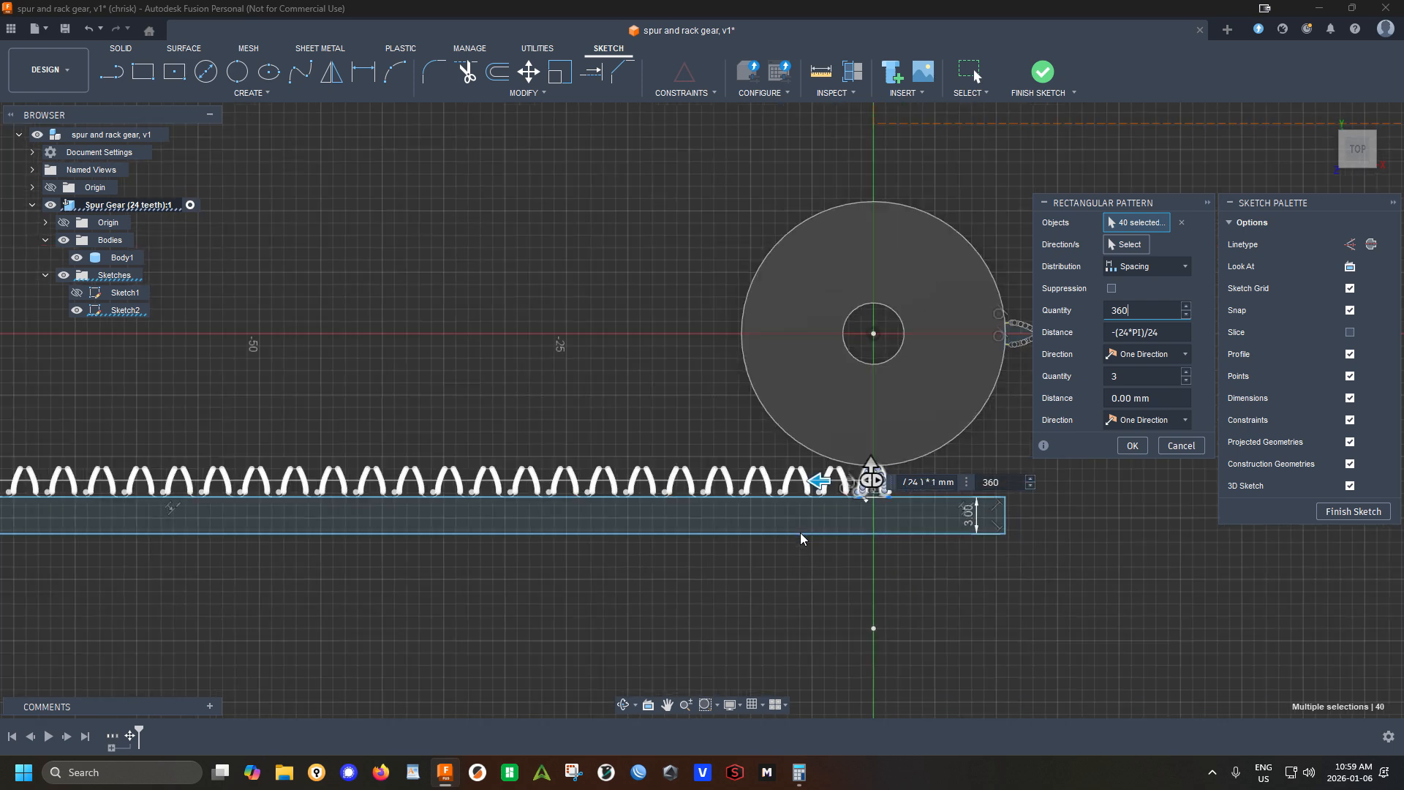
pyautogui.scroll(-4, 1071, 510)
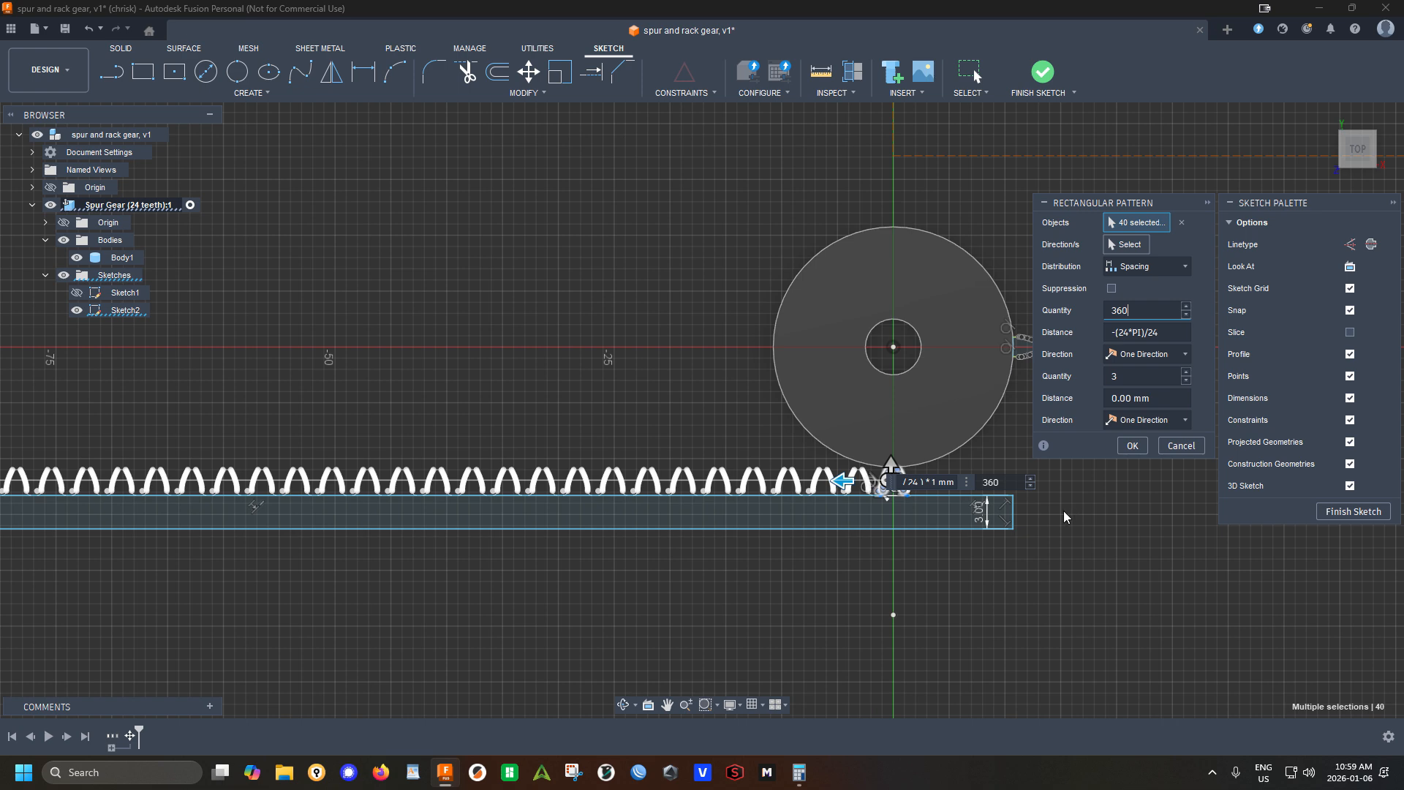
pyautogui.scroll(-1, 1058, 512)
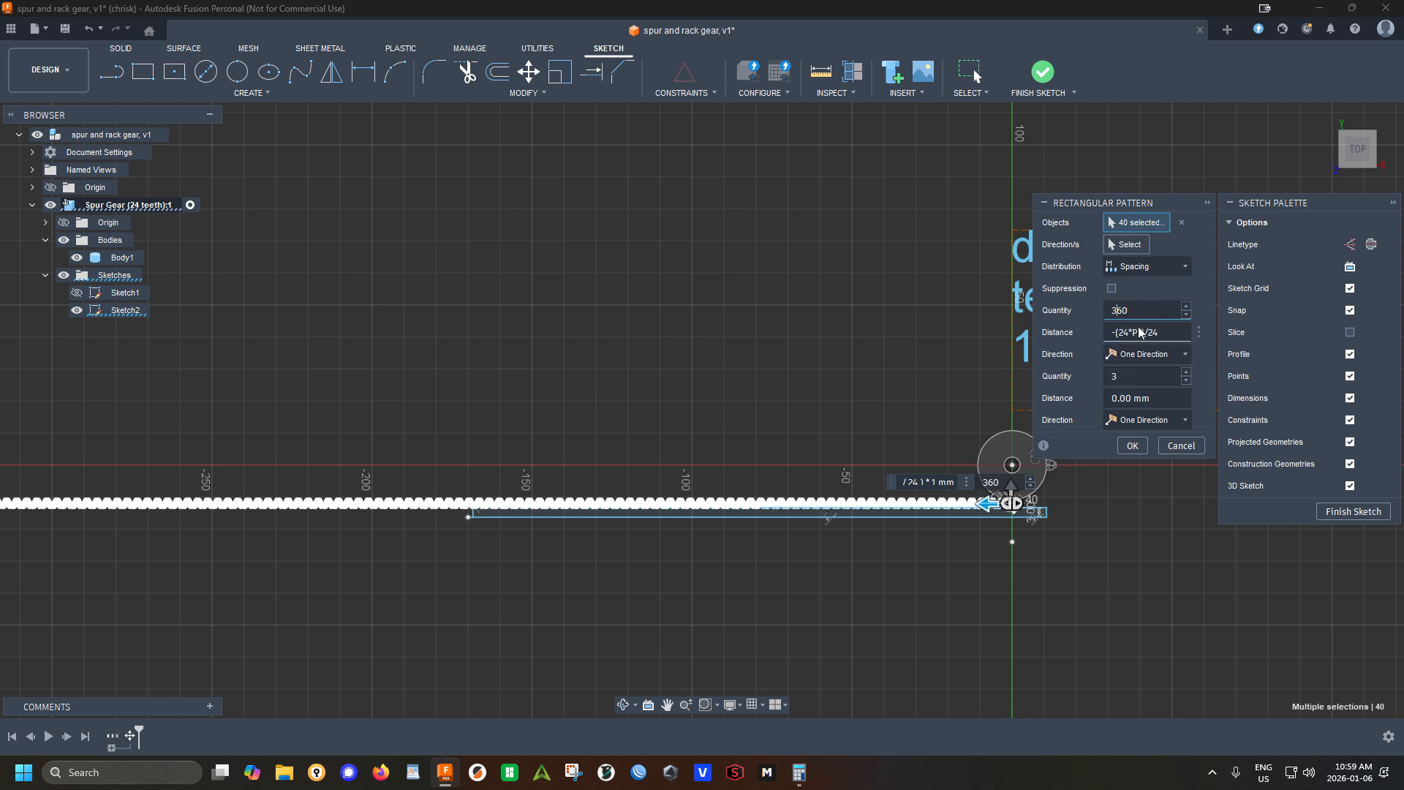
pyautogui.press('BackSpace')
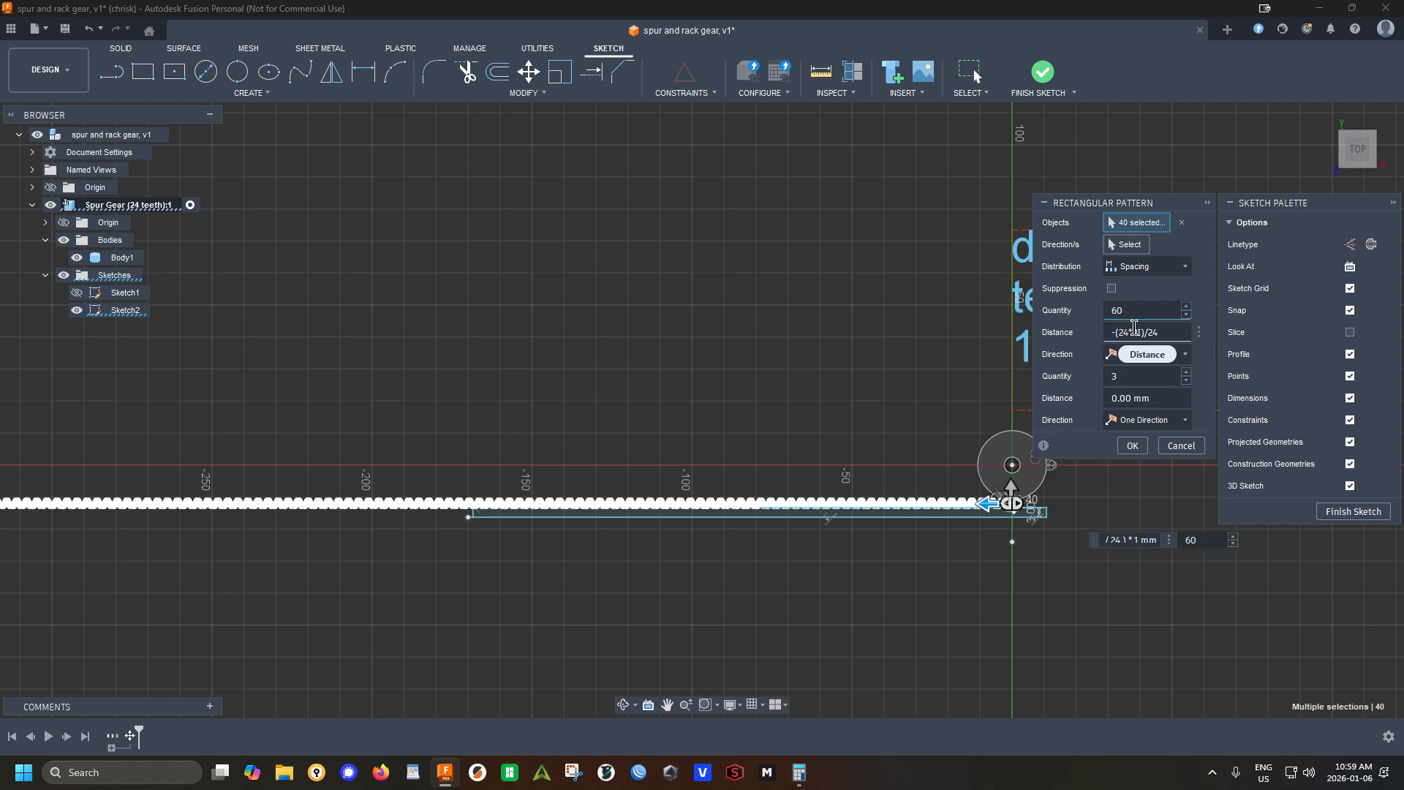
pyautogui.click(1132, 454)
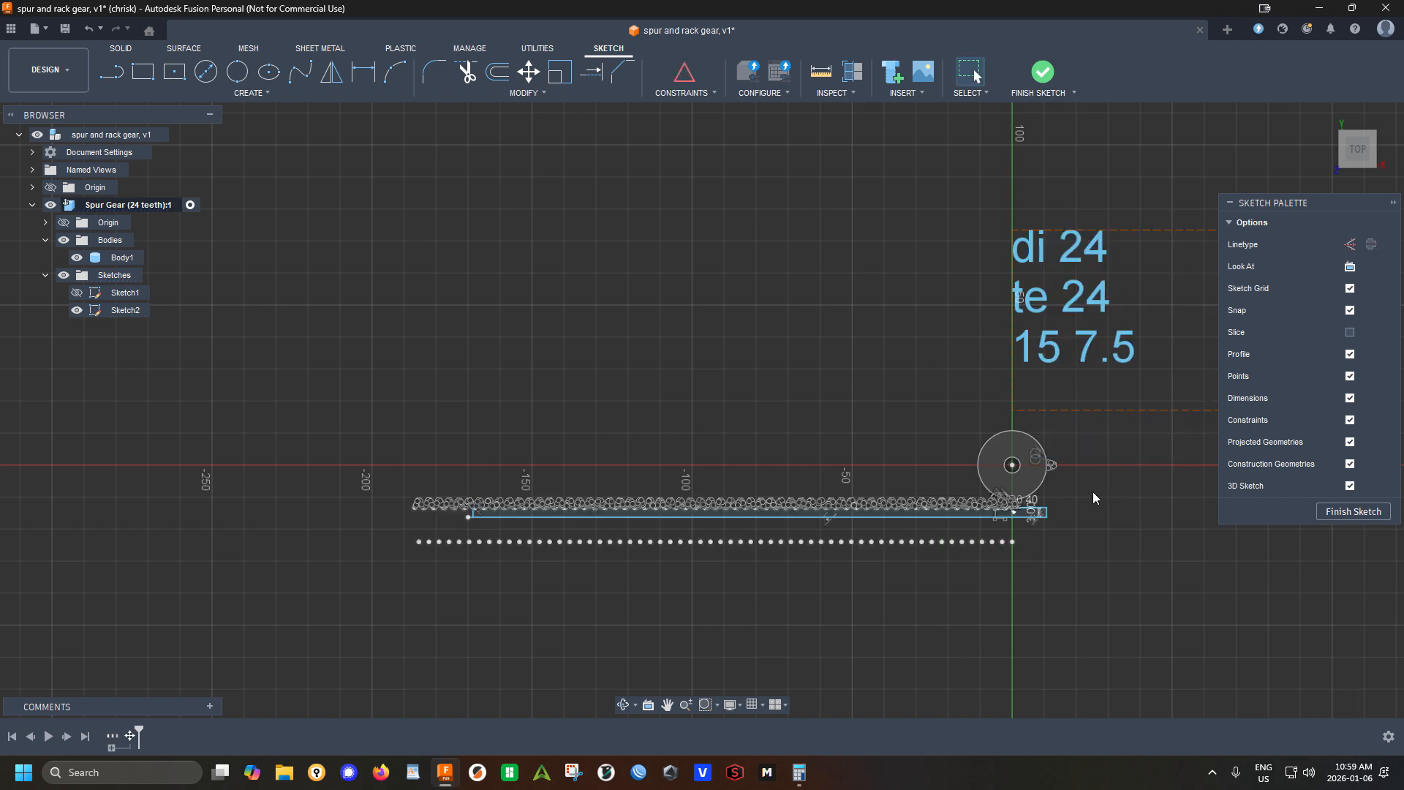
pyautogui.scroll(10, 1062, 519)
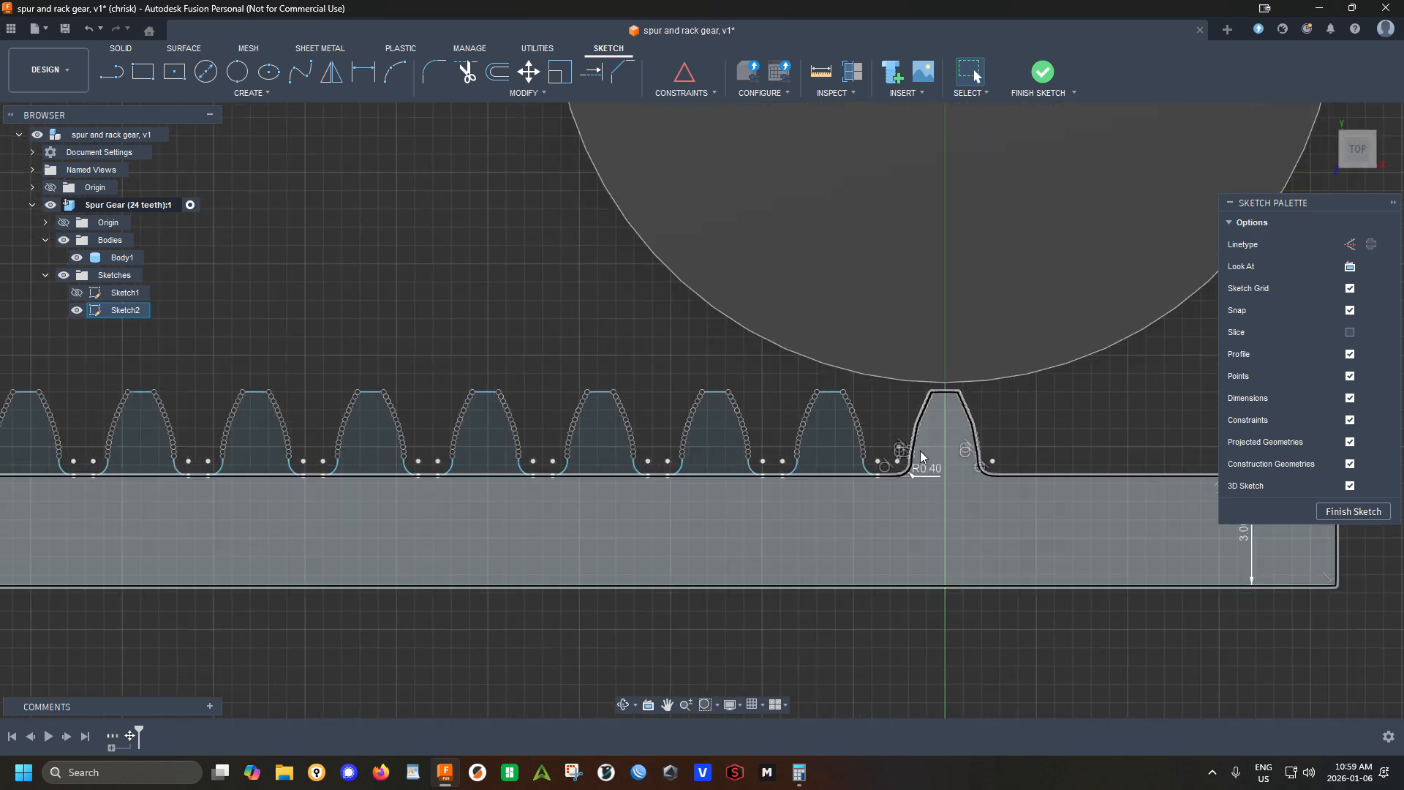
# Check the patterned row of teeth along the base and finish the rack sketch
pyautogui.scroll(-1, 1006, 451)
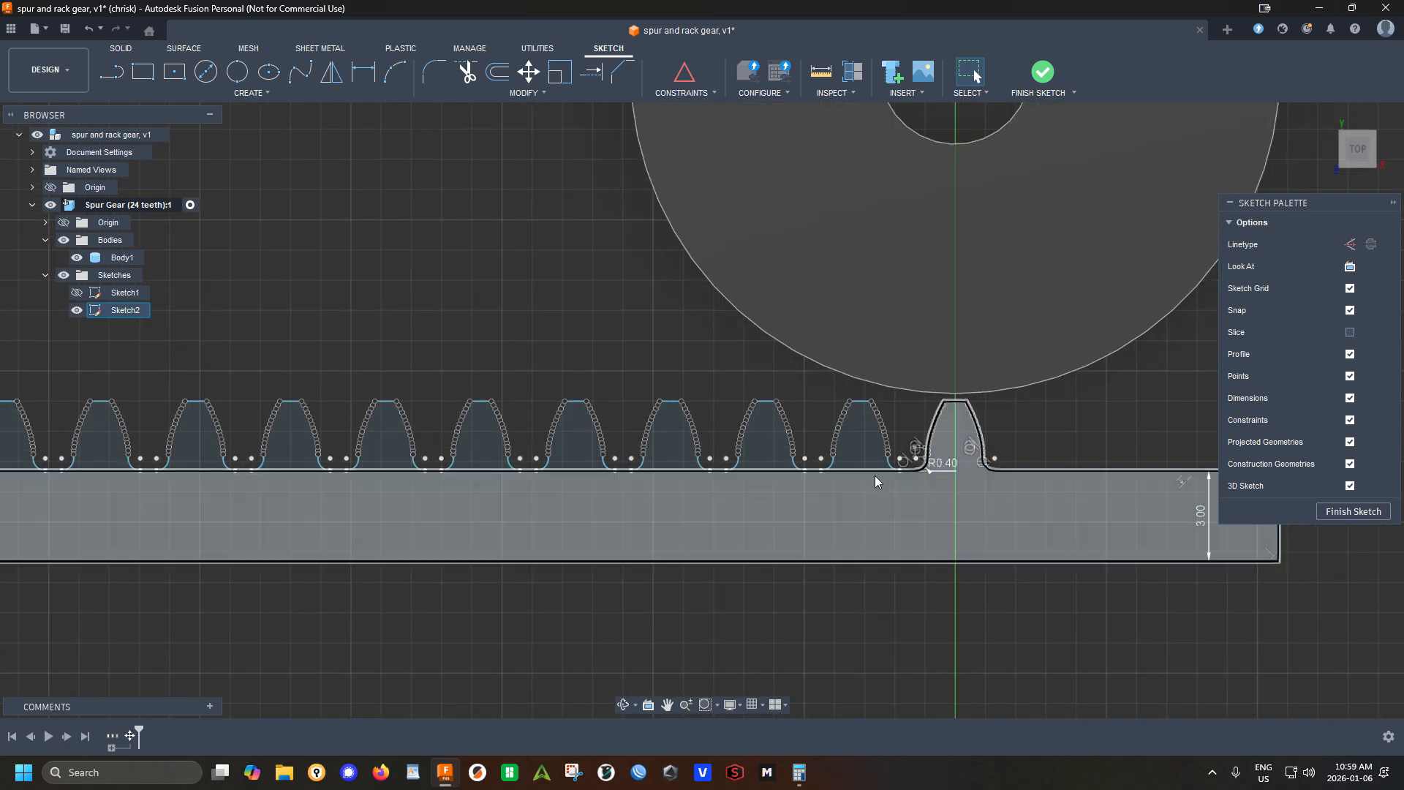
pyautogui.scroll(3, 873, 472)
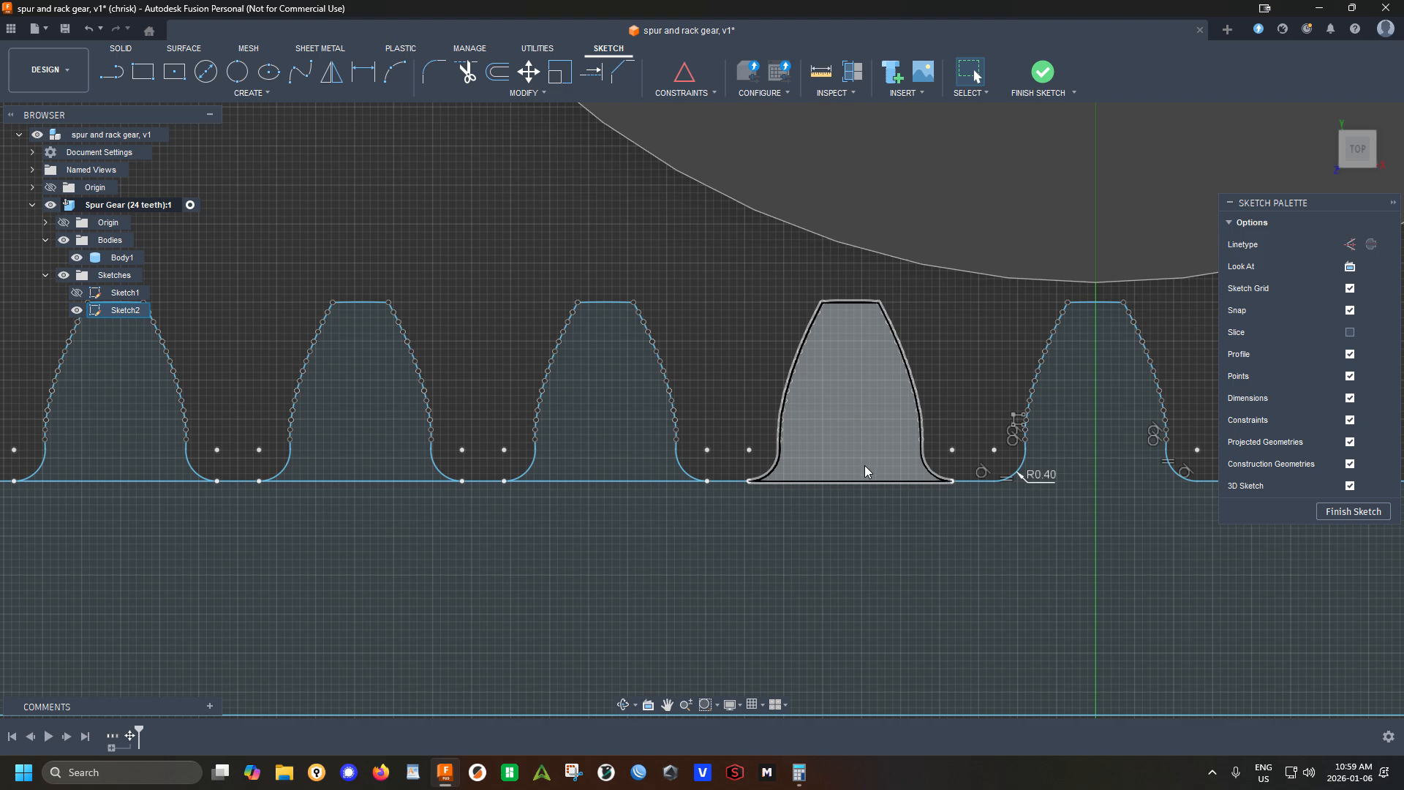
pyautogui.scroll(-8, 947, 444)
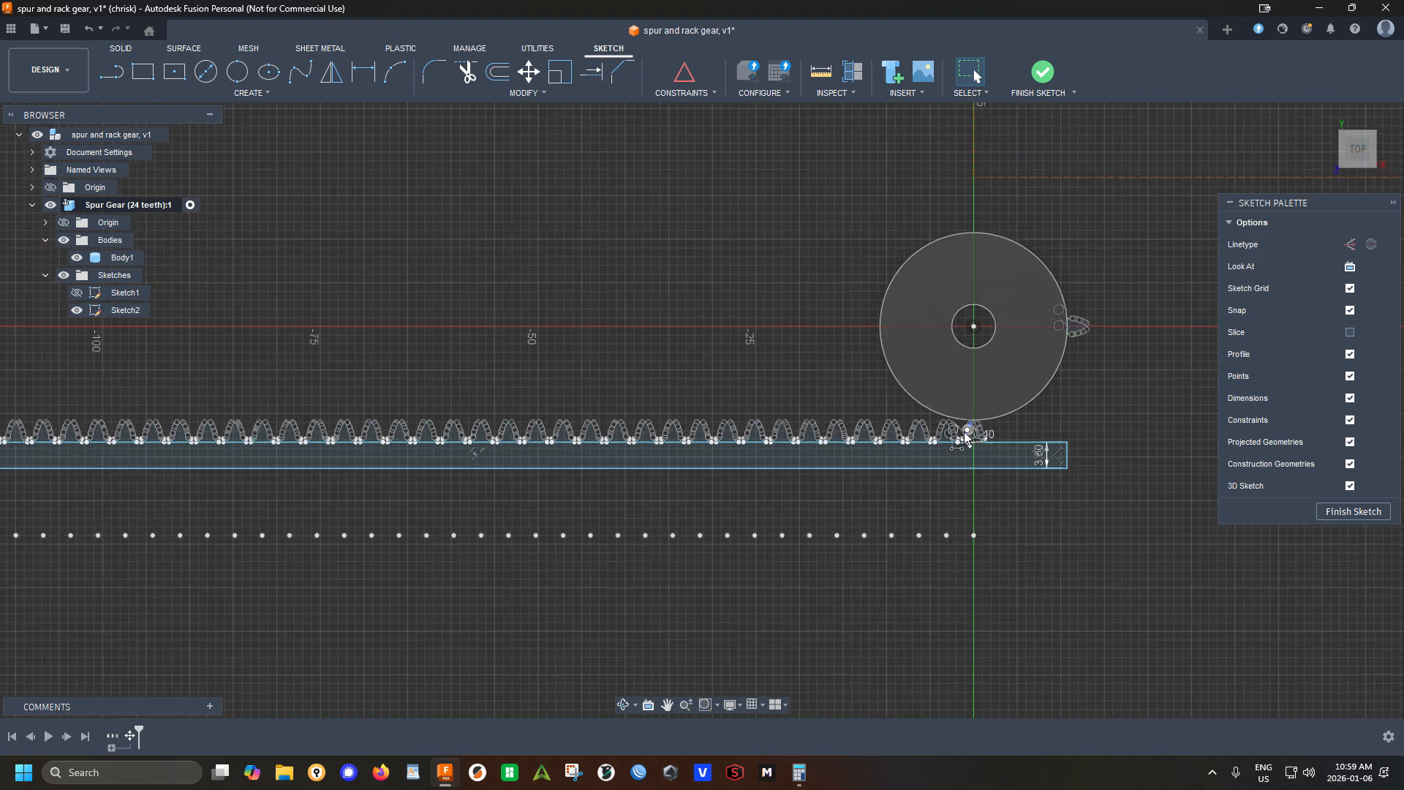
pyautogui.click(1054, 96)
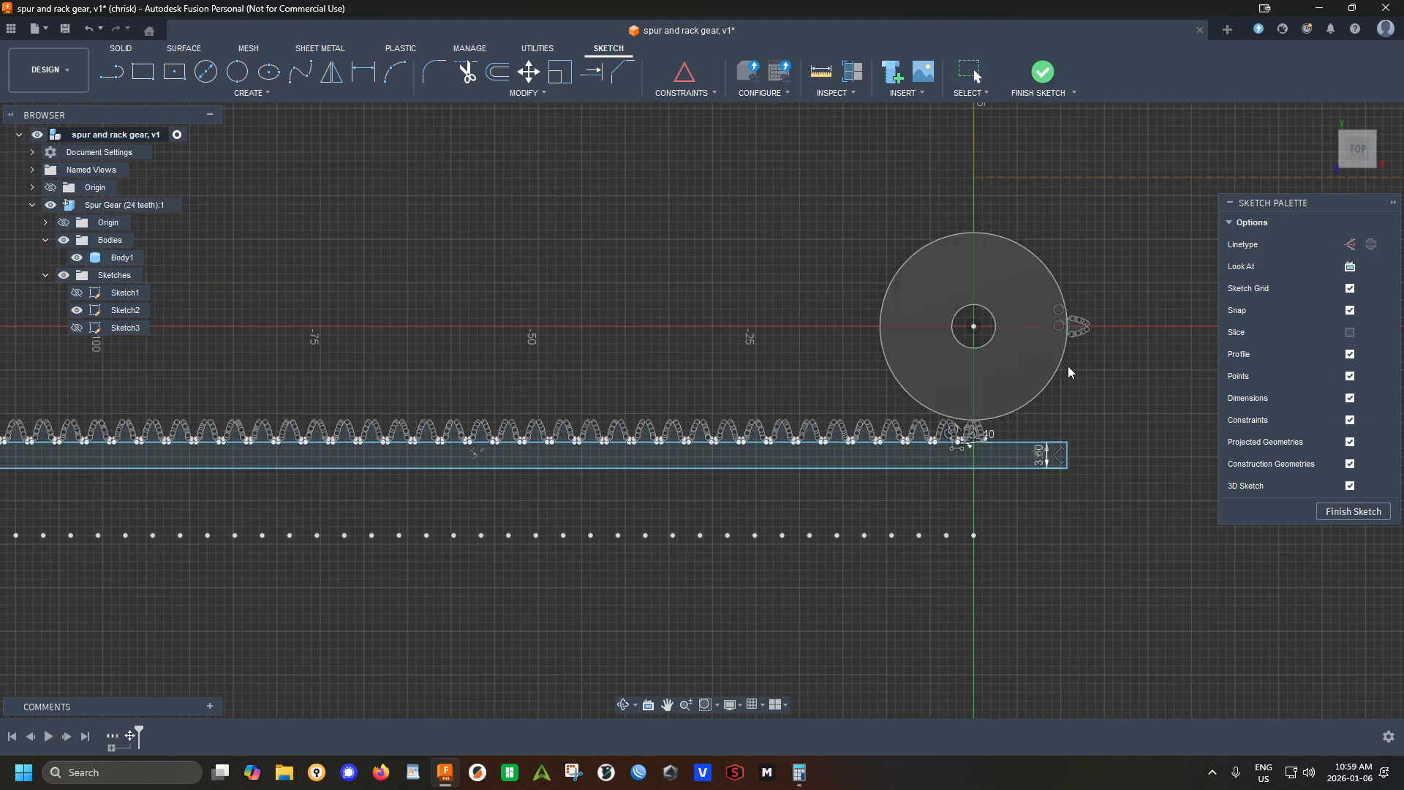
pyautogui.scroll(-3, 1071, 367)
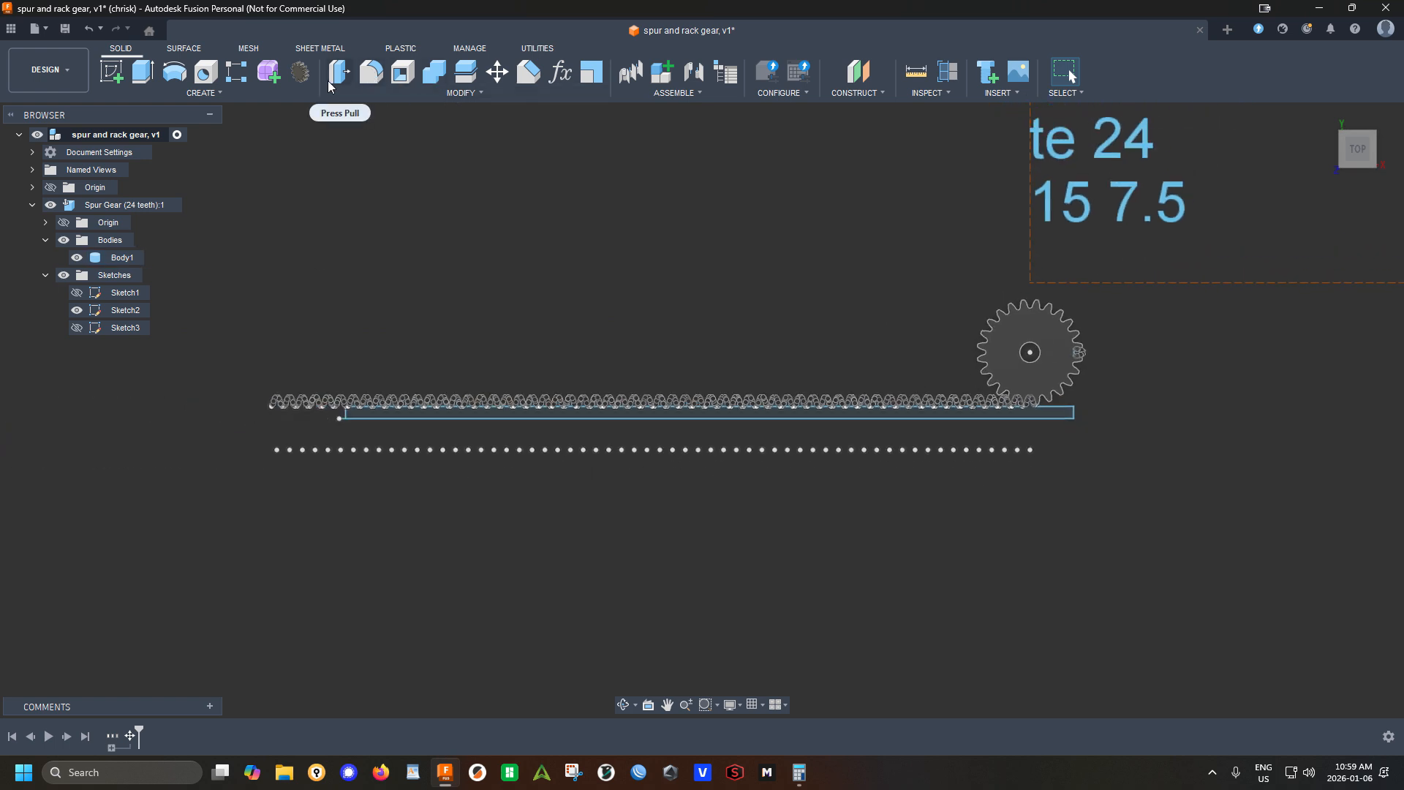
# Extrude the rack's base and tooth profiles 6 mm to one side as a new body
pyautogui.click(143, 71)
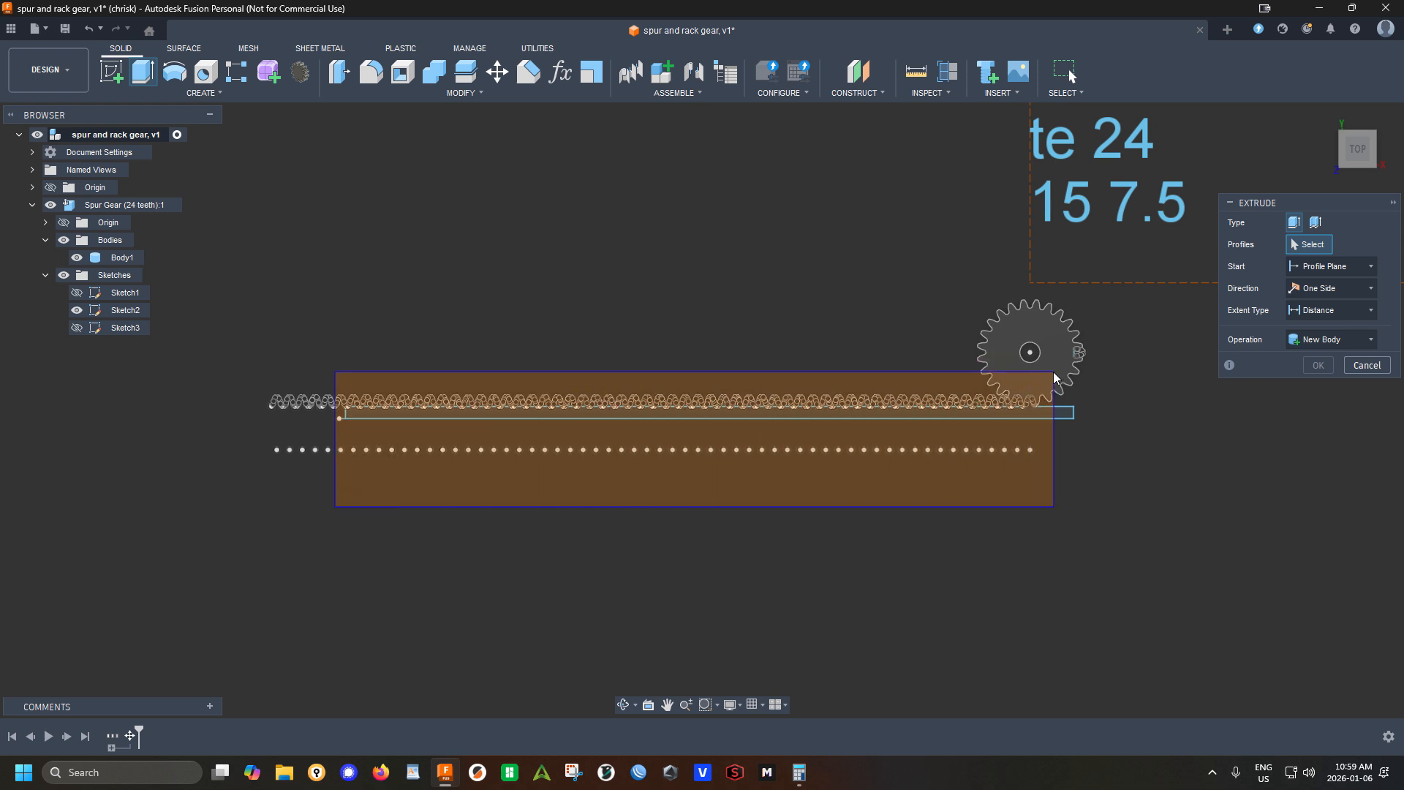
pyautogui.click(1120, 361)
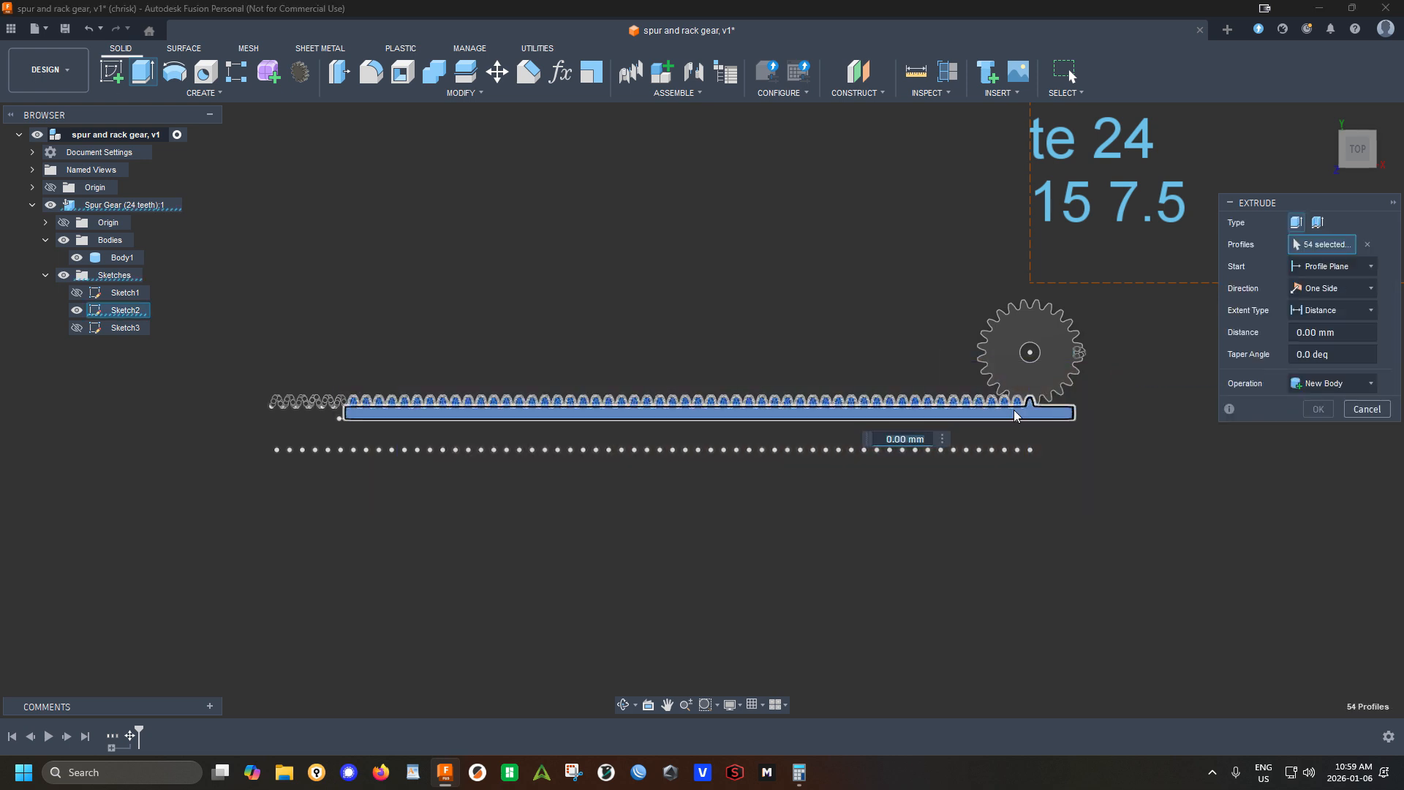
pyautogui.write('6')
pyautogui.scroll(3, 1137, 448)
pyautogui.keyDown('shift'); pyautogui.moveTo(1124, 459); pyautogui.dragTo(1257, 192, button='middle'); pyautogui.keyUp('shift')
pyautogui.click(1357, 150)
pyautogui.click(1317, 409)
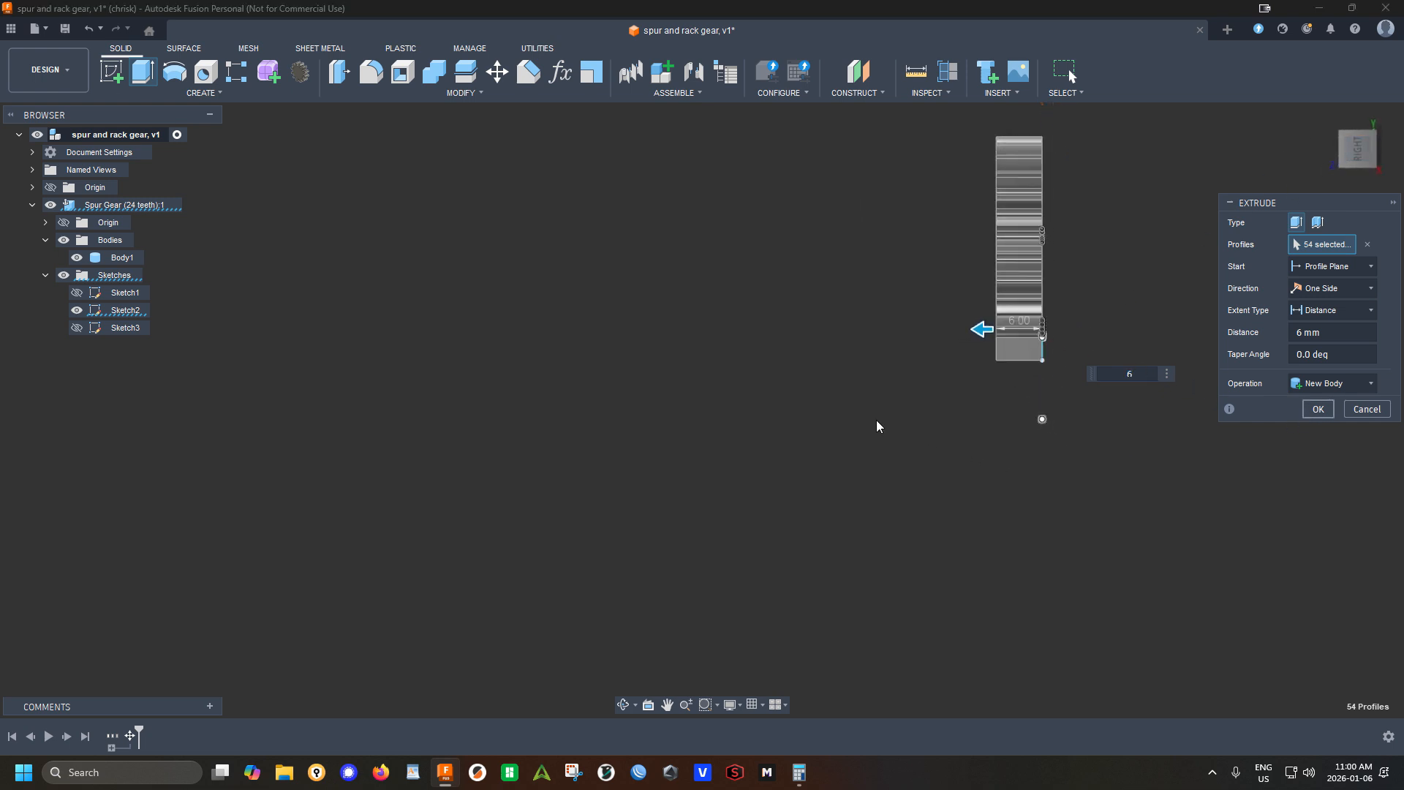
# Chamfer the front and back faces of both the rack and the spur gear with an equal distance of 0.3 mm
pyautogui.keyDown('shift'); pyautogui.moveTo(876, 419); pyautogui.dragTo(731, 267, button='middle'); pyautogui.keyUp('shift')
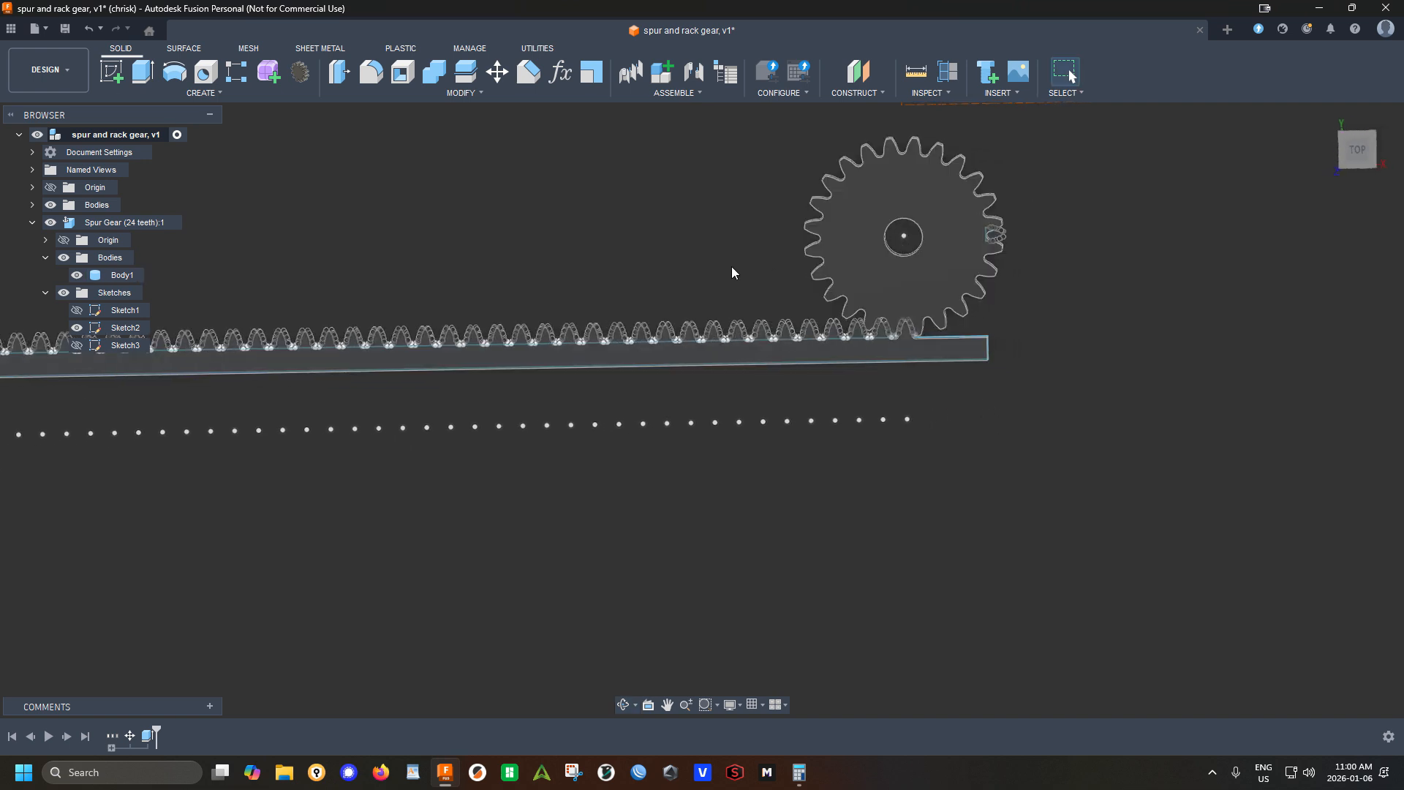
pyautogui.click(530, 72)
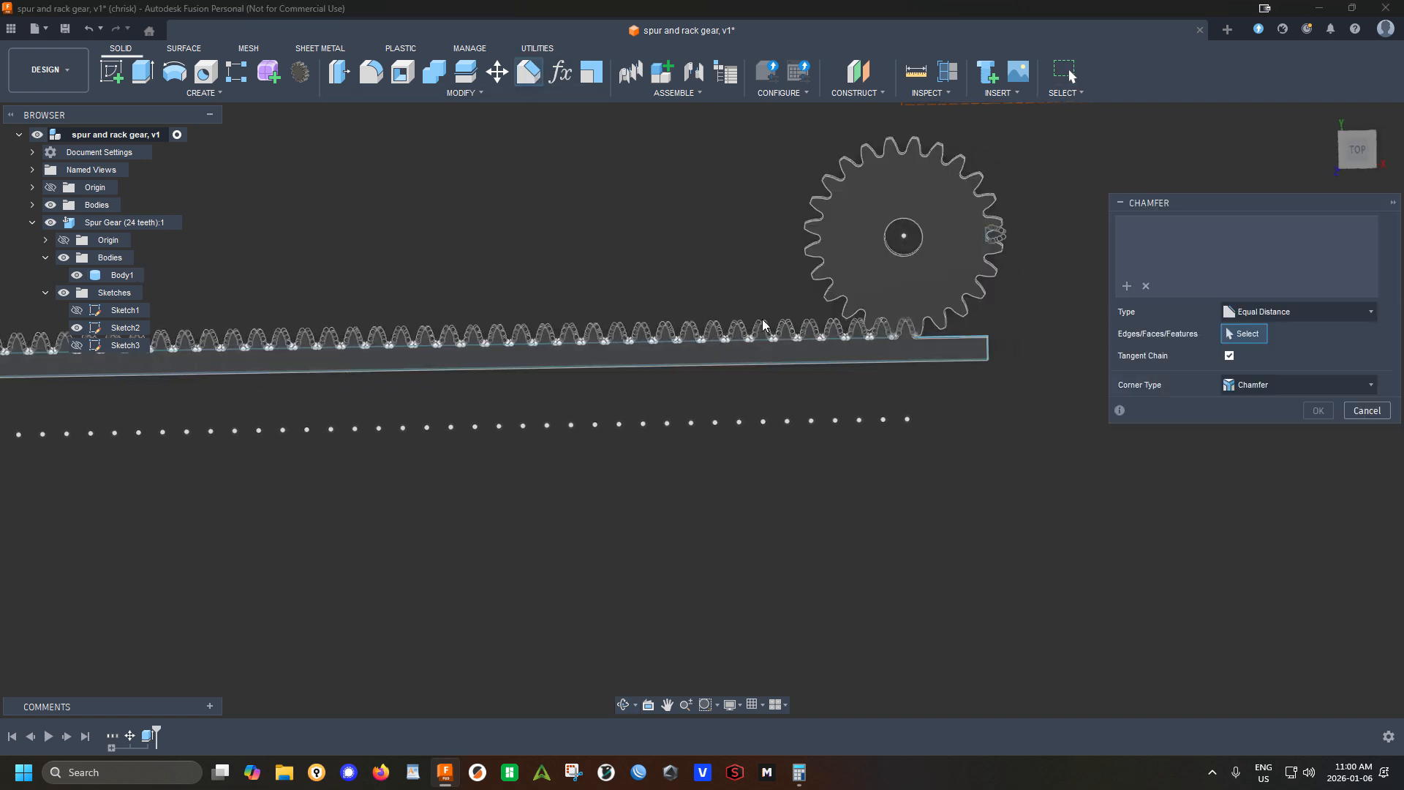
pyautogui.click(773, 350)
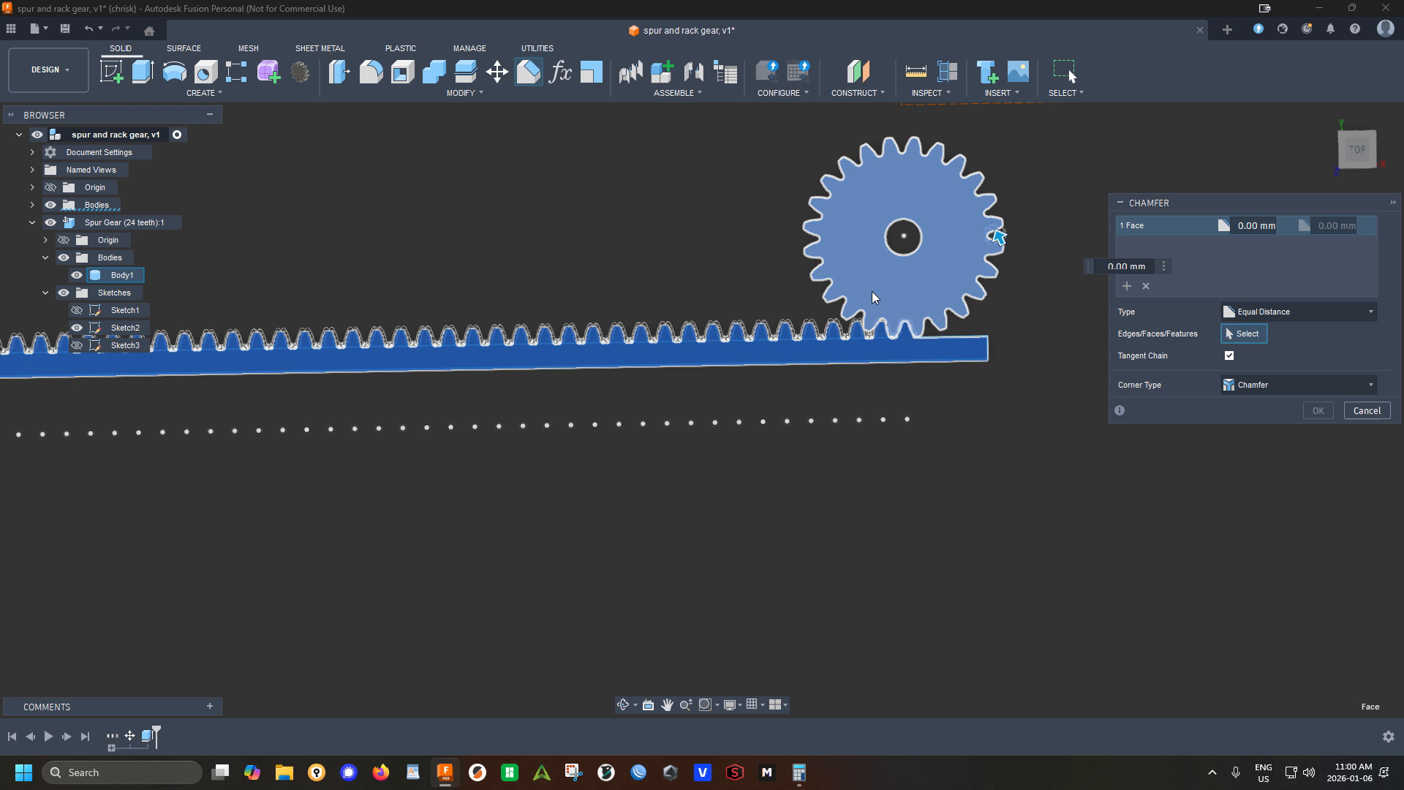
pyautogui.click(872, 292)
pyautogui.keyDown('shift'); pyautogui.moveTo(912, 479); pyautogui.dragTo(692, 467, button='middle'); pyautogui.keyUp('shift')
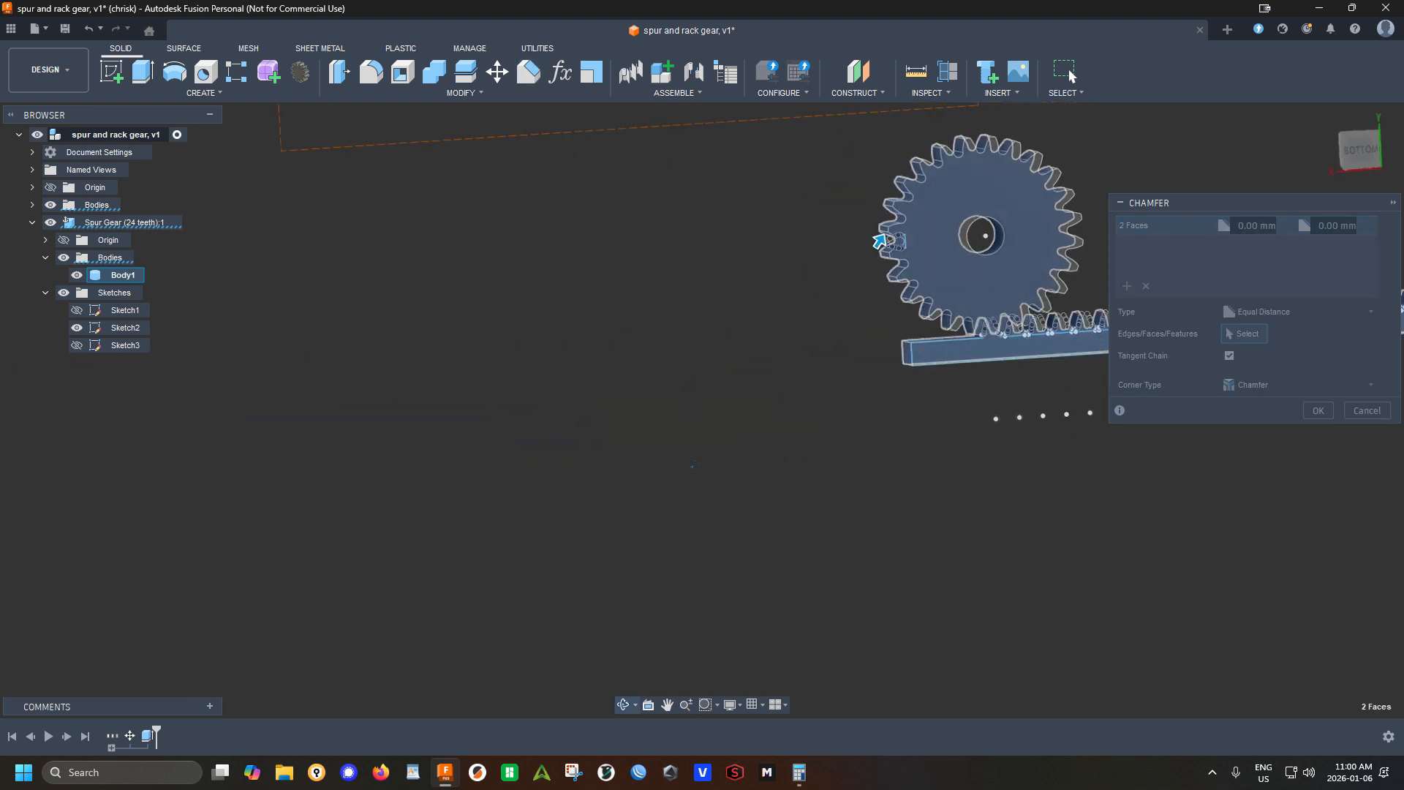
pyautogui.click(965, 271)
pyautogui.click(965, 270)
pyautogui.press('BackSpace')
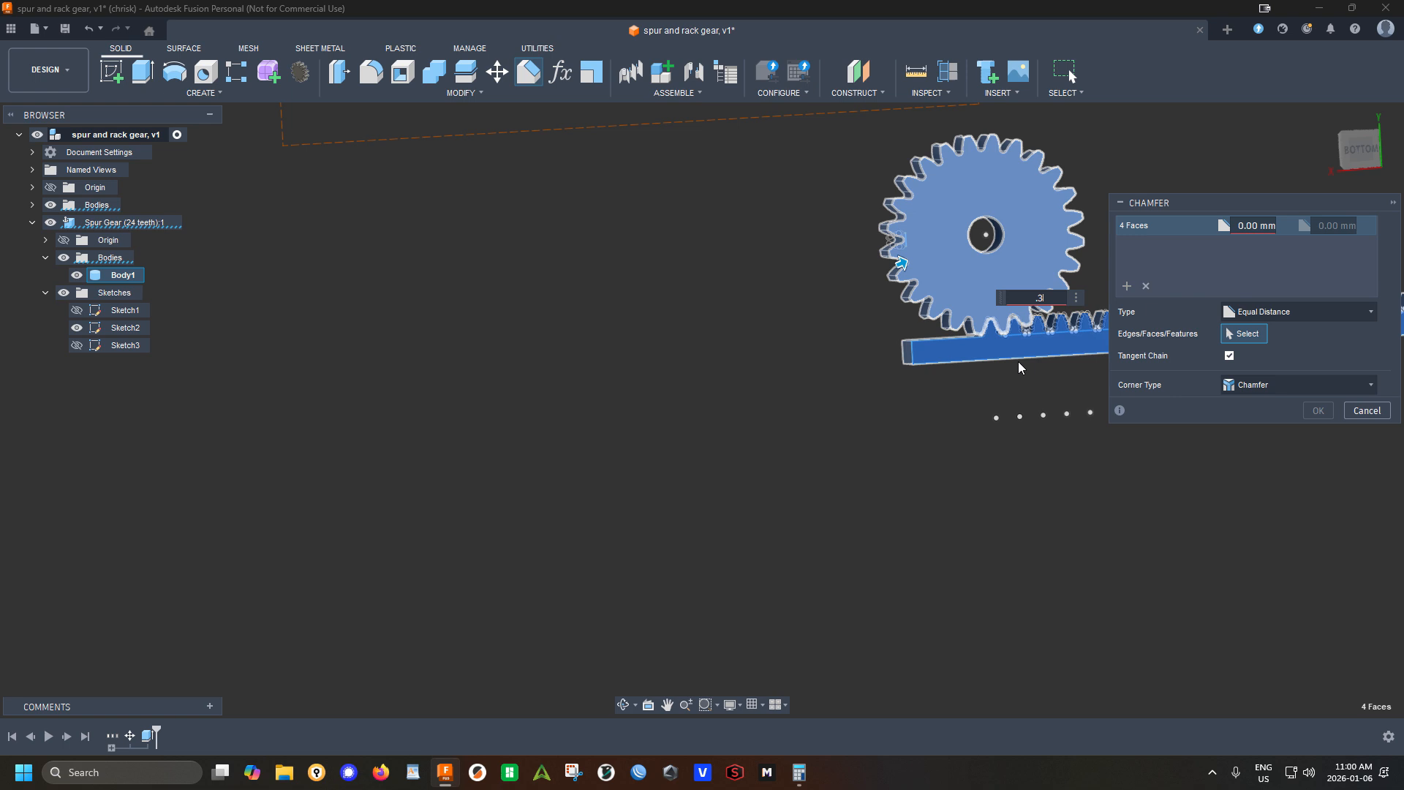
pyautogui.click(1249, 227)
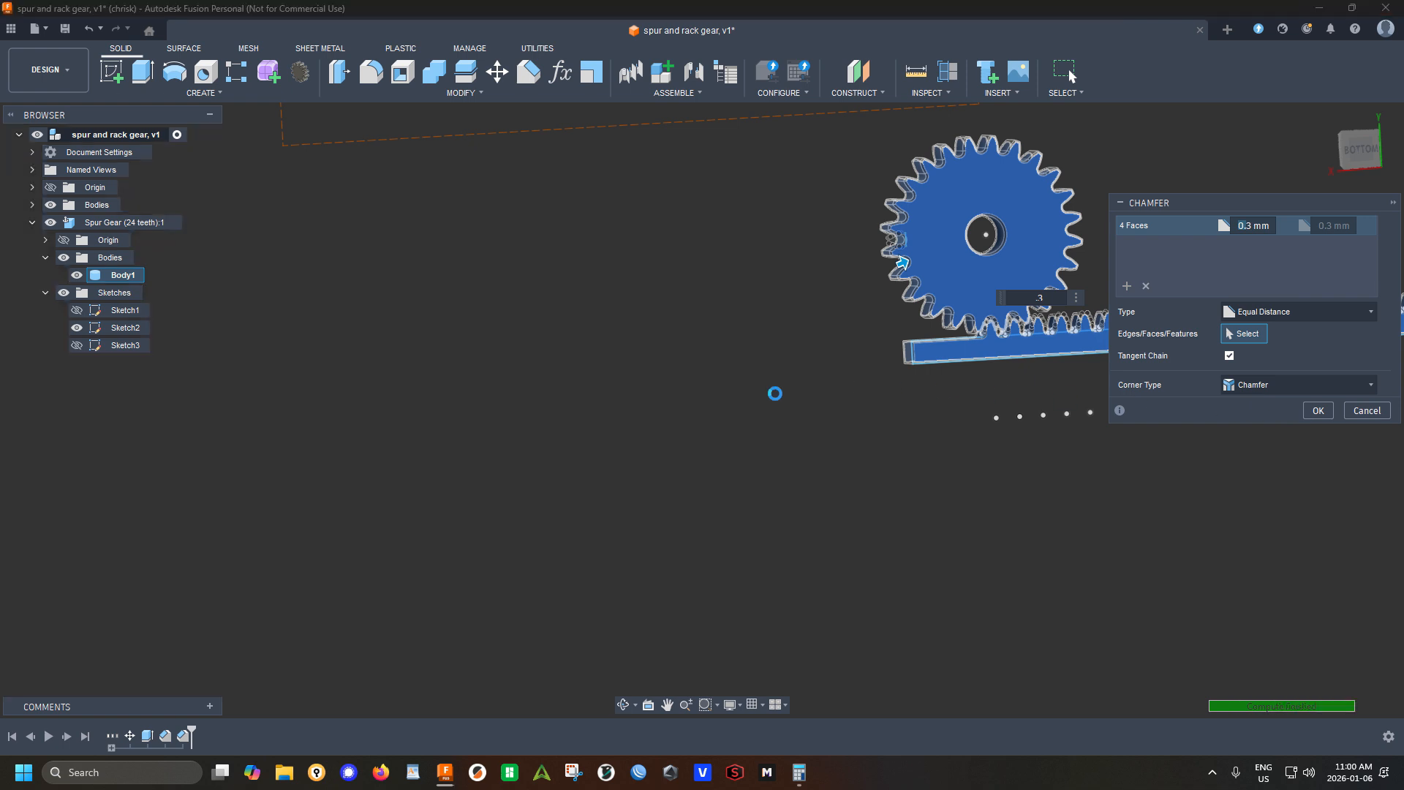
# Move the rack body -0.2 mm in Y, away from the spur gear
pyautogui.scroll(-2, 738, 405)
pyautogui.keyDown('shift'); pyautogui.moveTo(739, 406); pyautogui.dragTo(945, 411, button='middle'); pyautogui.keyUp('shift')
pyautogui.scroll(-3, 939, 415)
pyautogui.scroll(8, 819, 432)
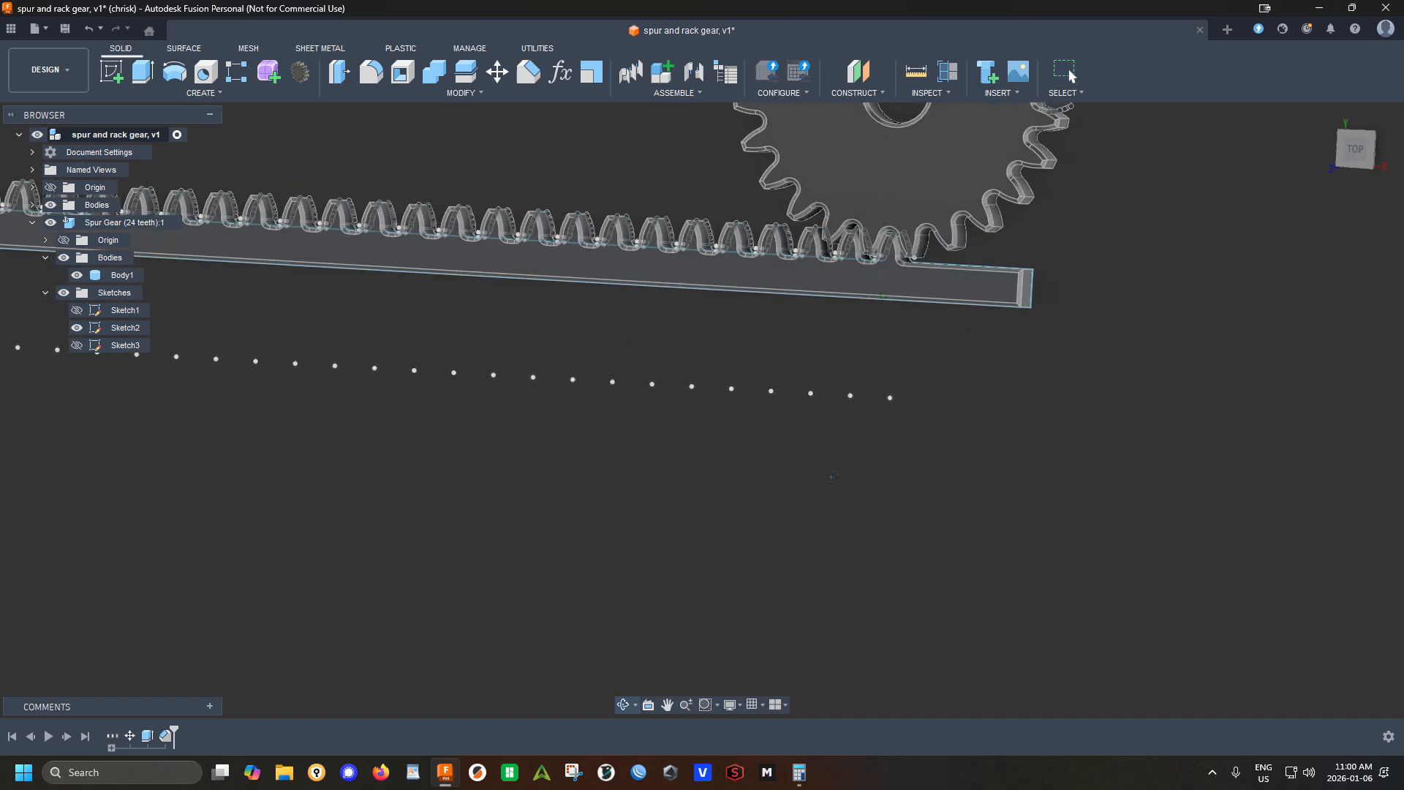
pyautogui.click(1346, 167)
pyautogui.scroll(6, 925, 248)
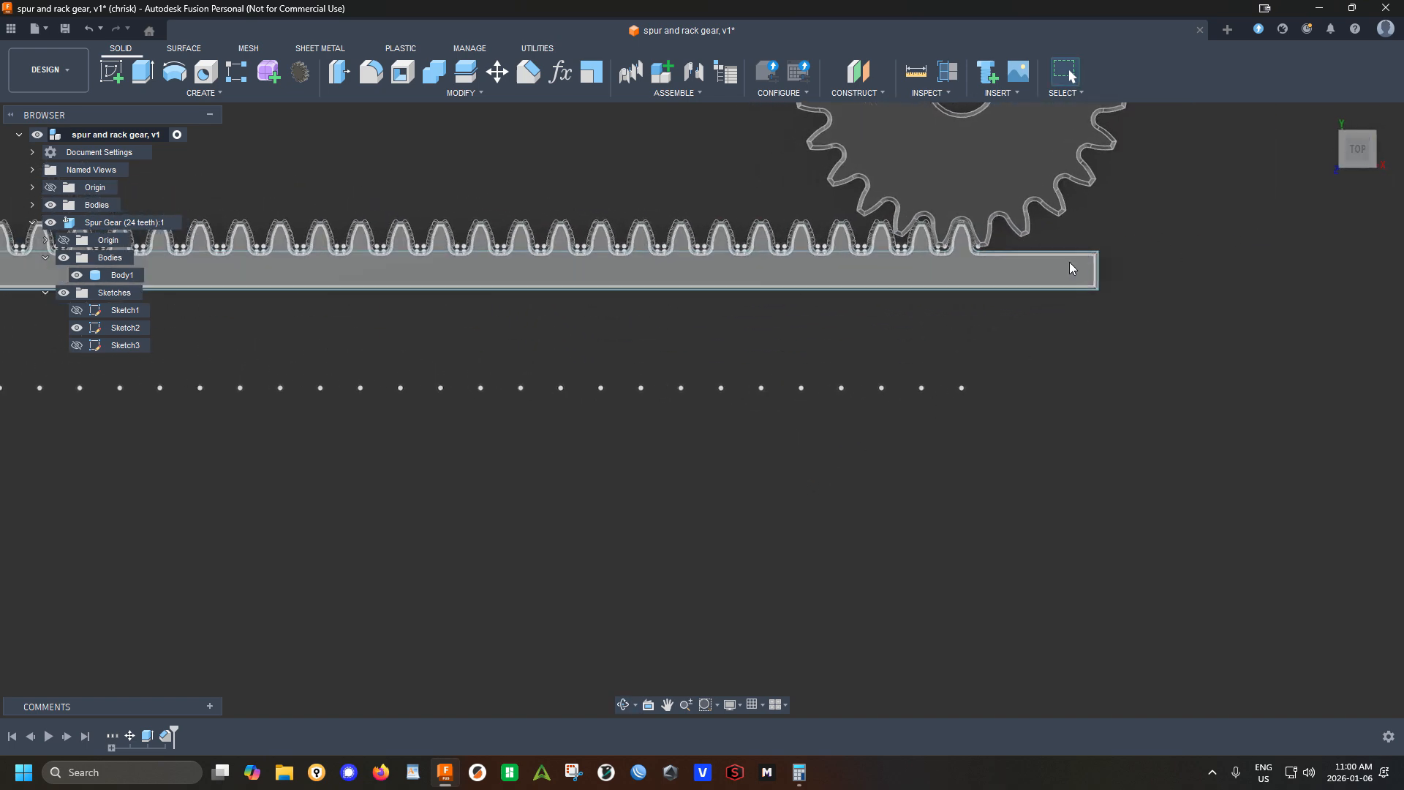
pyautogui.scroll(-10, 925, 249)
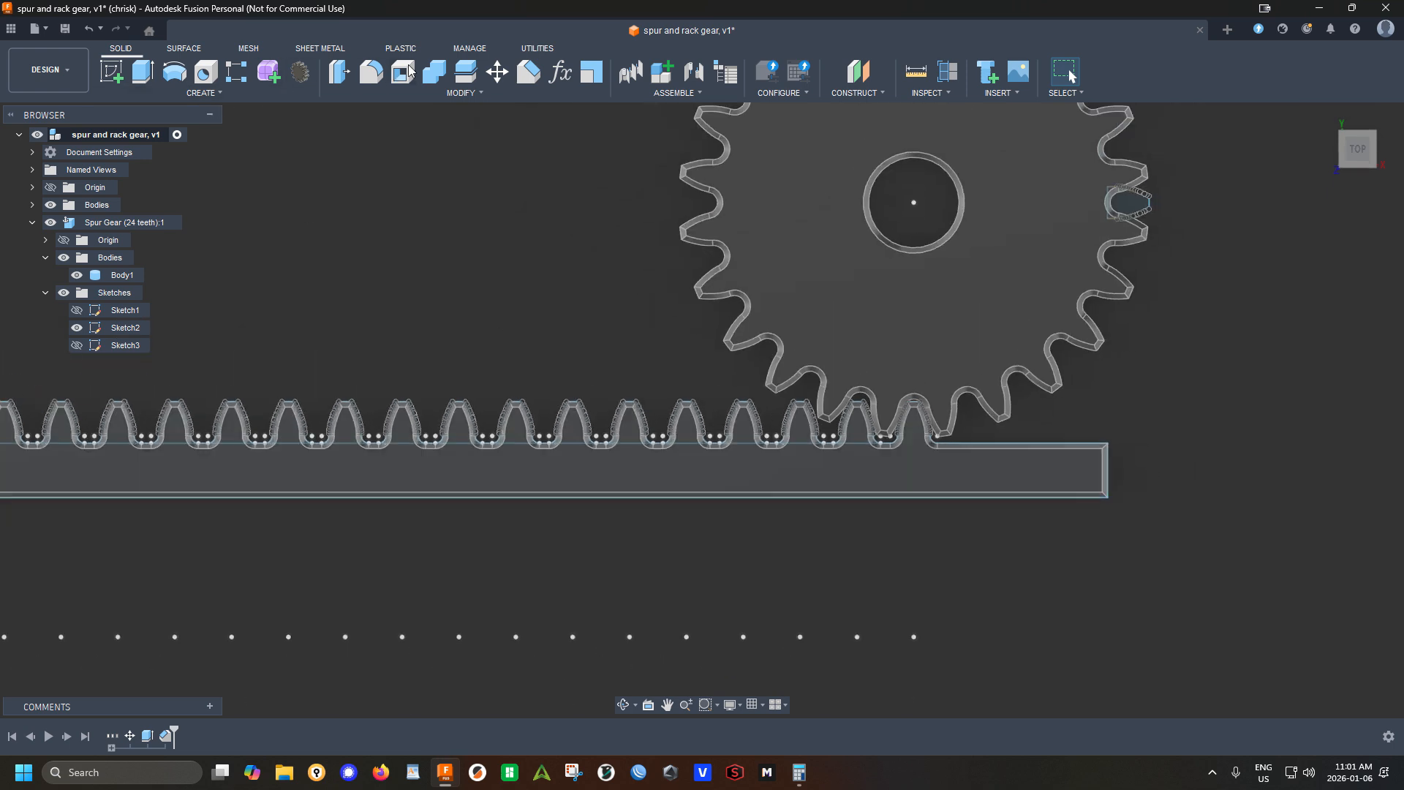
pyautogui.click(496, 72)
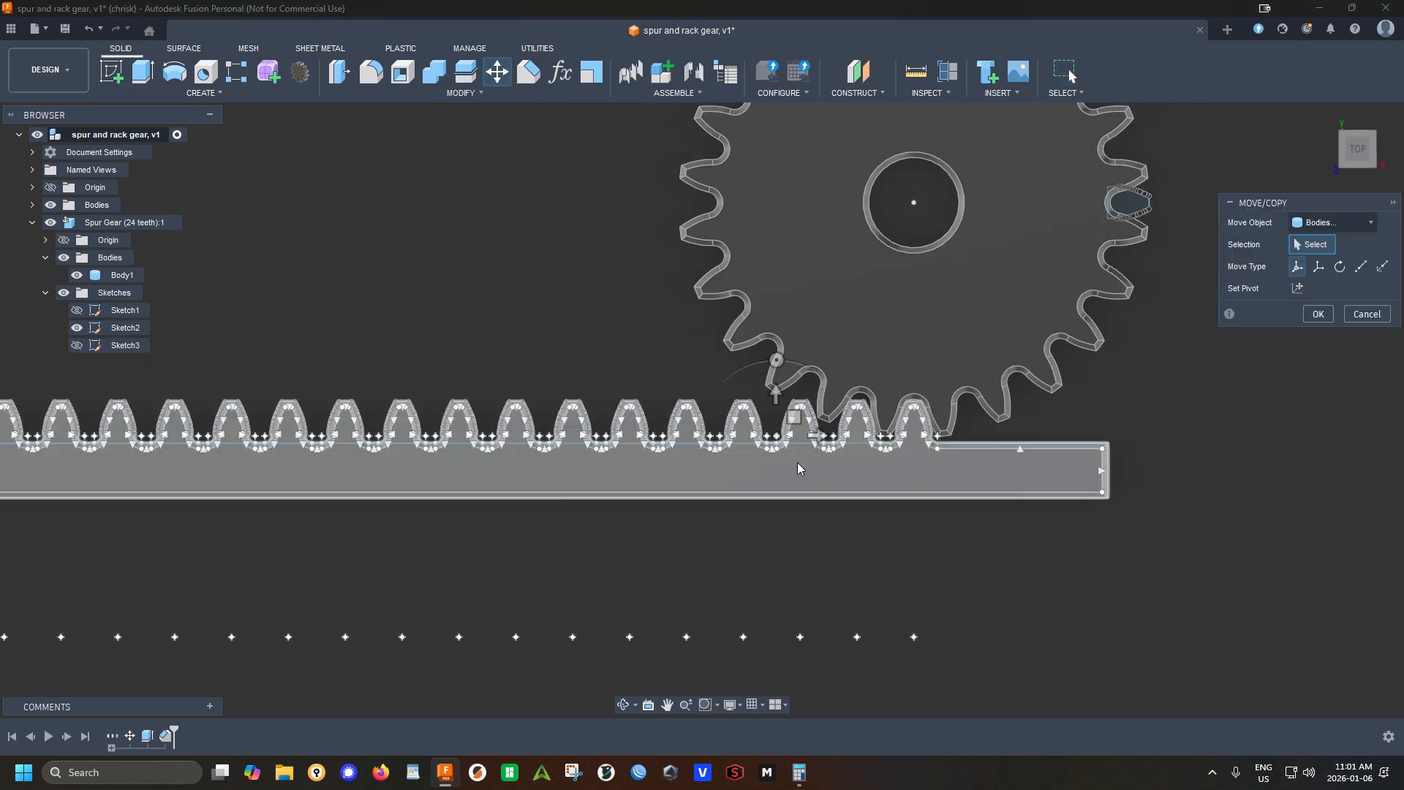
pyautogui.click(798, 469)
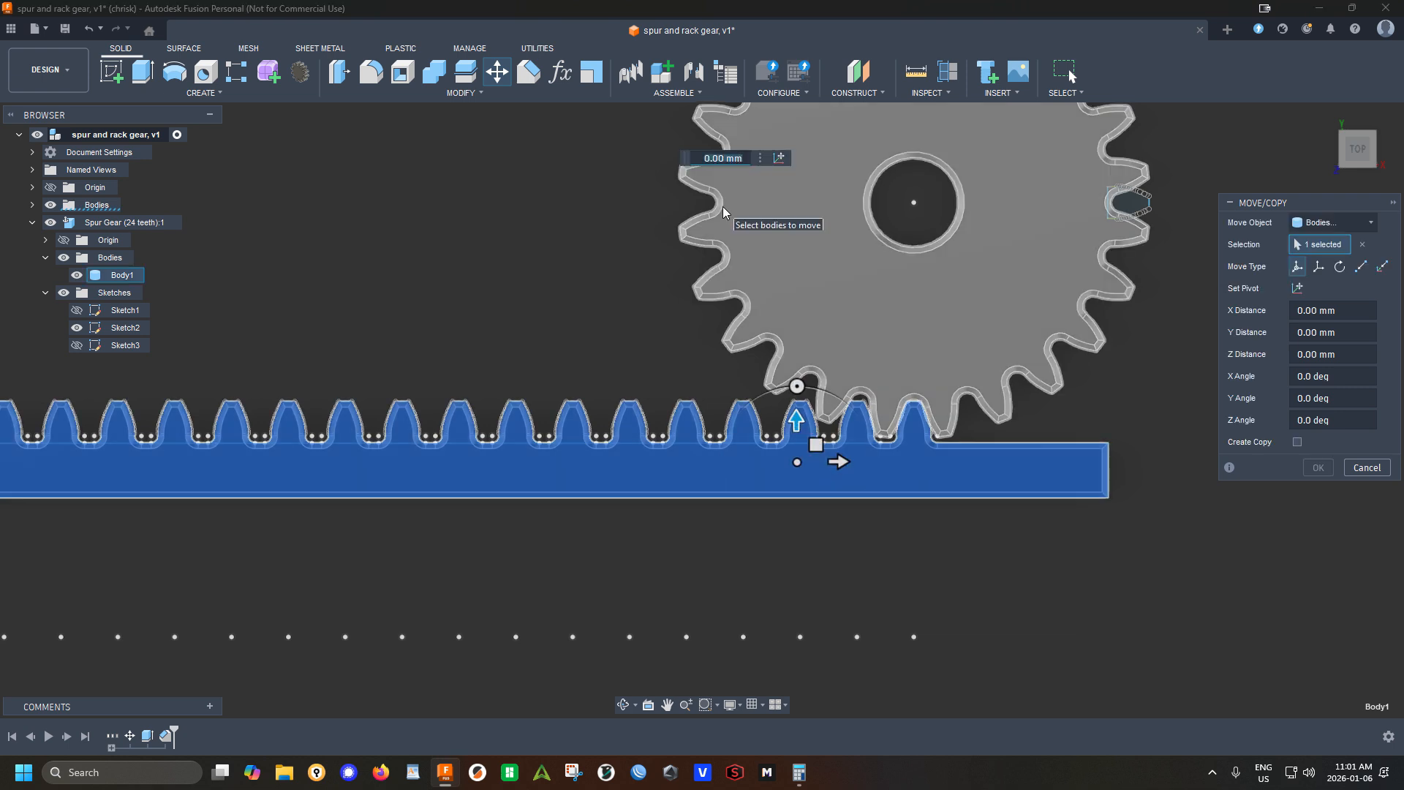
pyautogui.write('-.2')
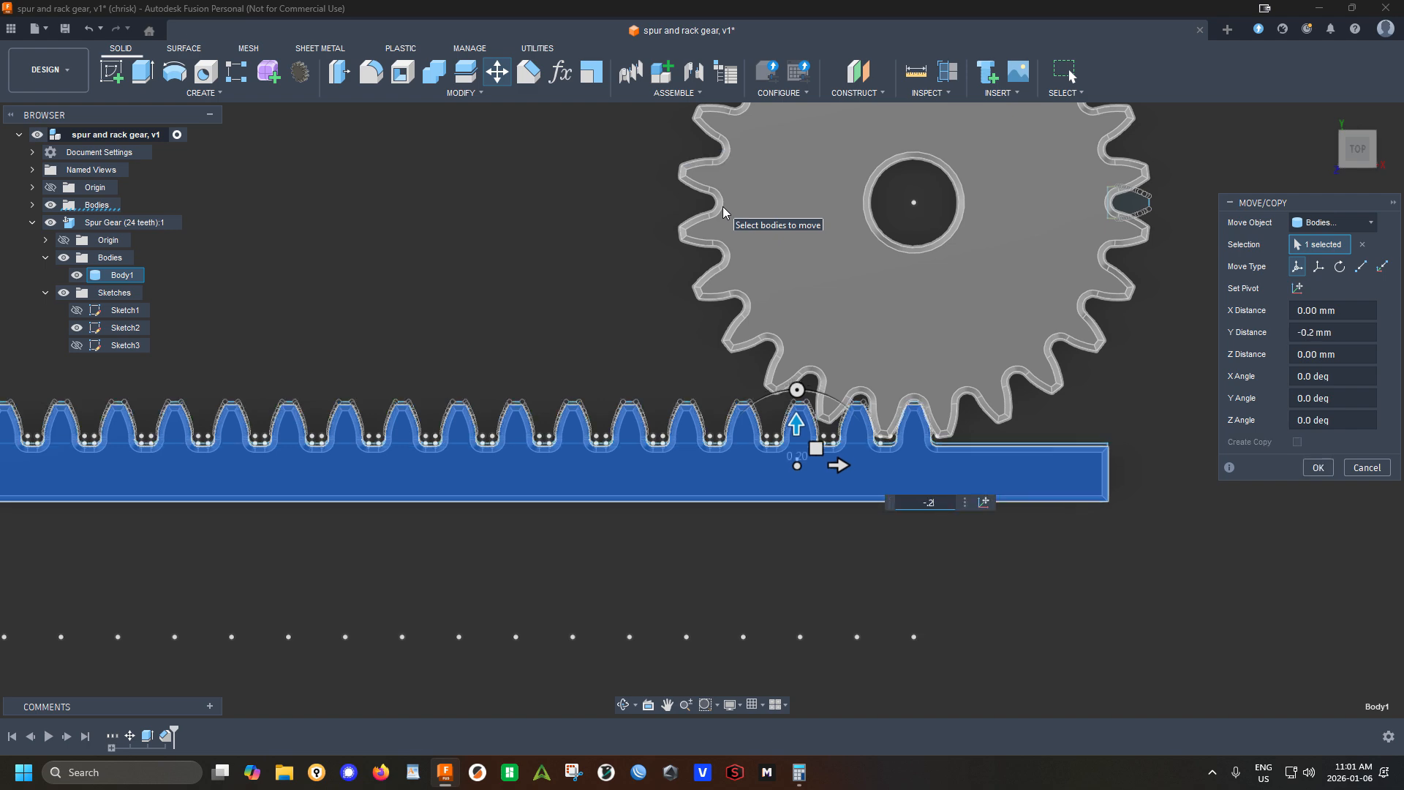
pyautogui.click(1318, 467)
# Examine the clearance between the meshing gear and rack teeth and the overall gear and rack model
pyautogui.scroll(10, 823, 396)
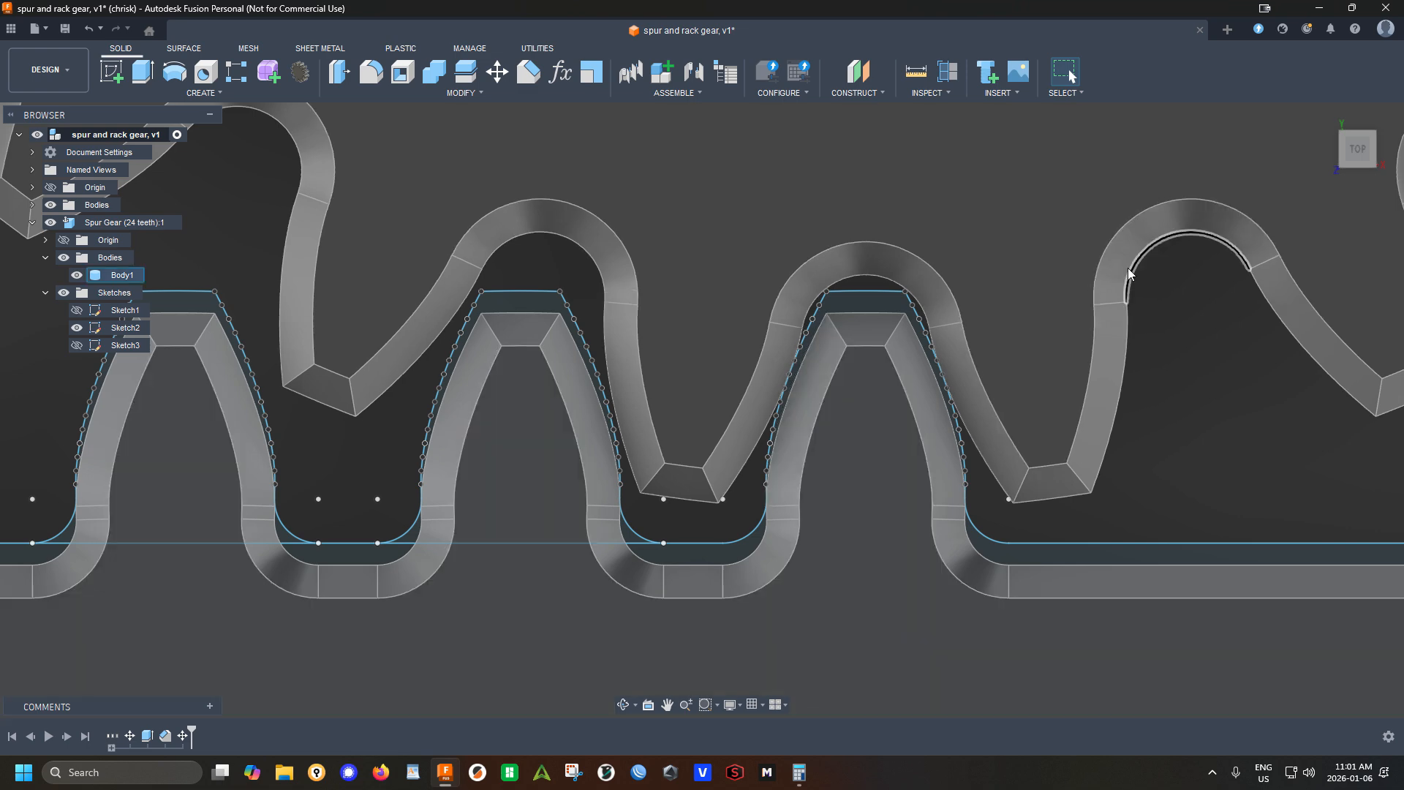
pyautogui.scroll(-10, 990, 342)
pyautogui.scroll(-3, 1234, 418)
pyautogui.keyDown('shift'); pyautogui.moveTo(1234, 417); pyautogui.dragTo(1014, 382, button='middle'); pyautogui.keyUp('shift')
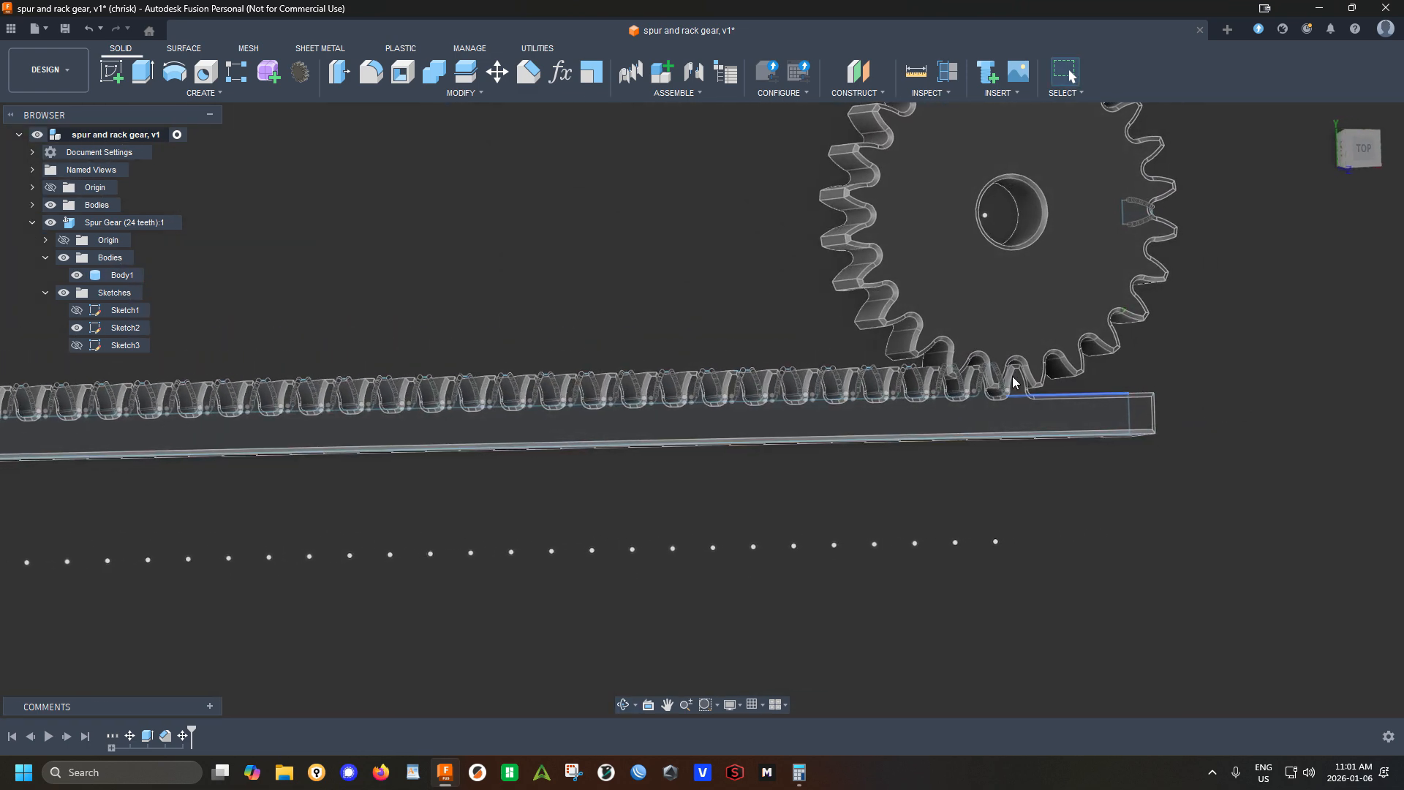
pyautogui.scroll(-10, 1014, 382)
pyautogui.keyDown('shift'); pyautogui.moveTo(802, 540); pyautogui.dragTo(827, 510, button='middle'); pyautogui.keyUp('shift')
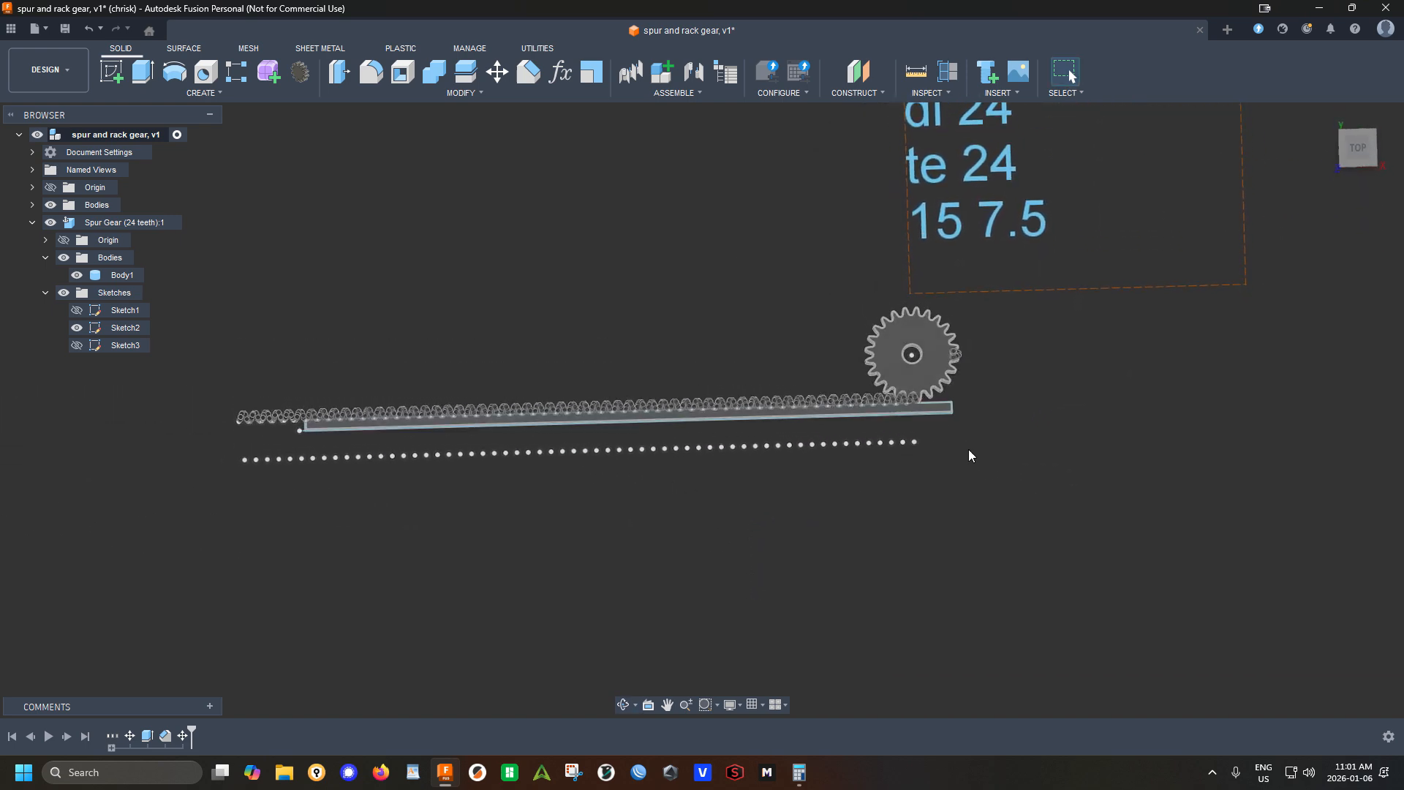